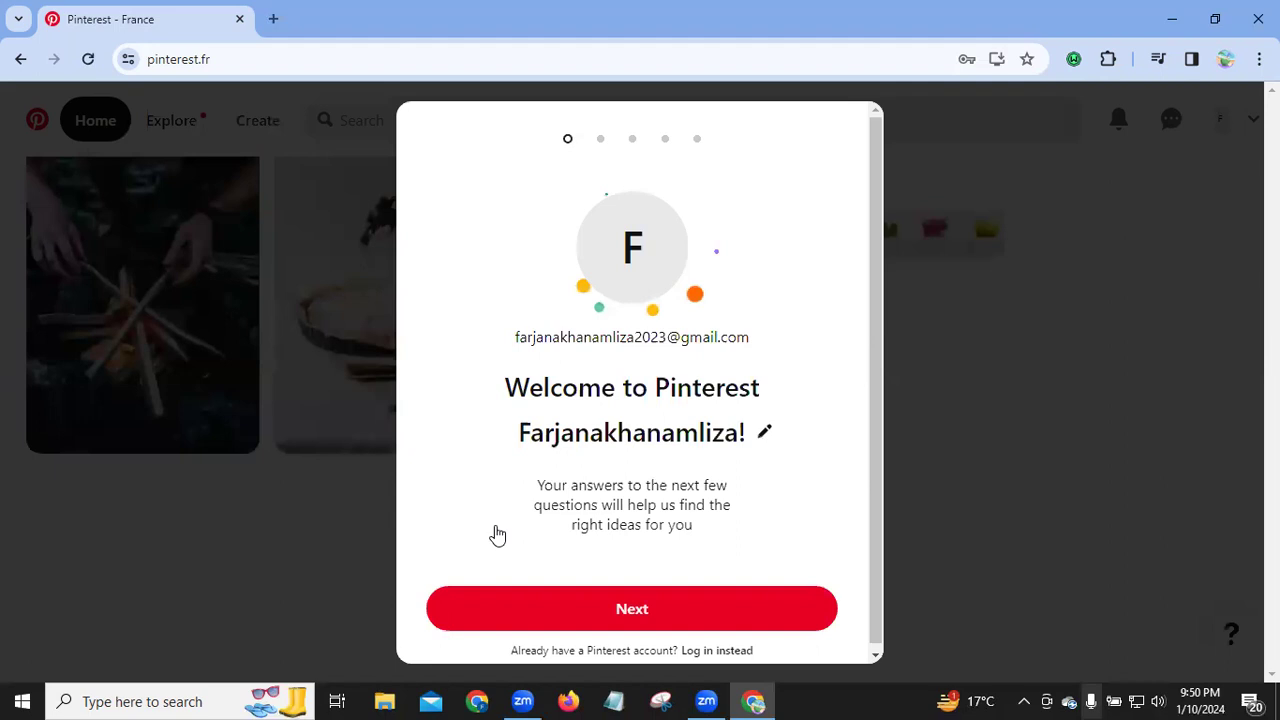
Step: Get past the welcome step, choose Female as gender, and confirm English (US) and United States
left_click(641, 619)
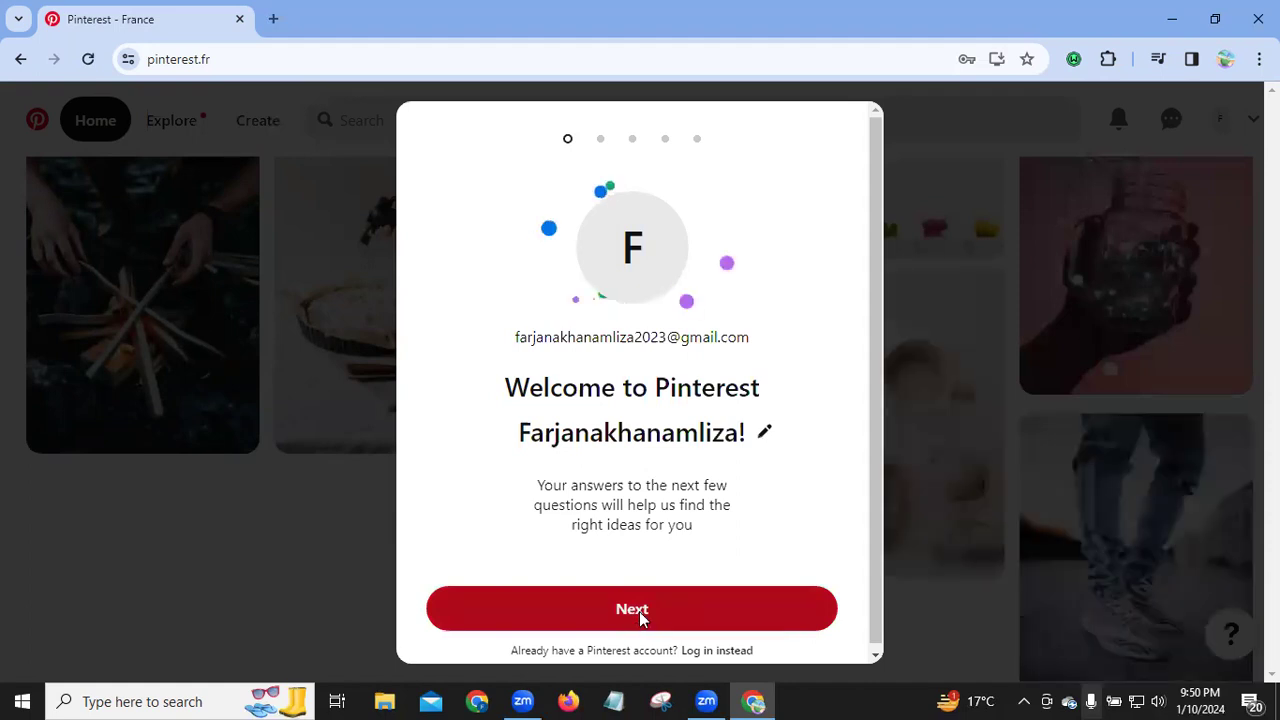
left_click(642, 617)
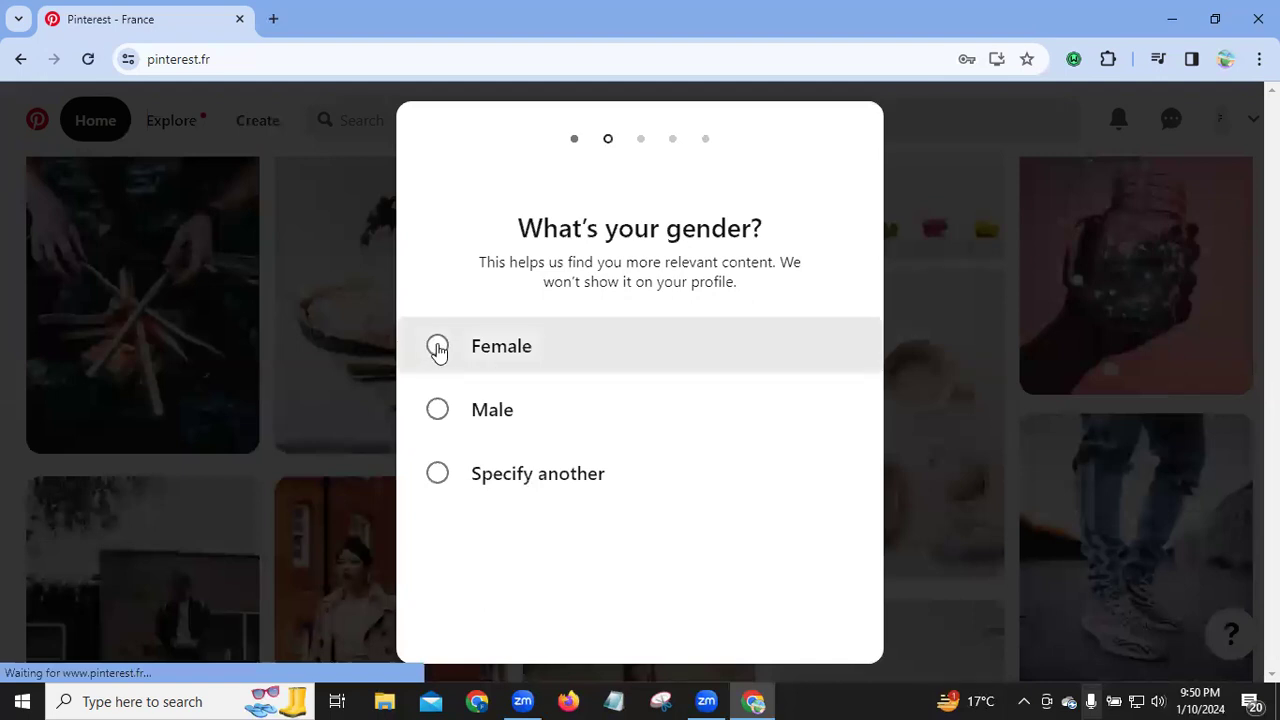
left_click(438, 347)
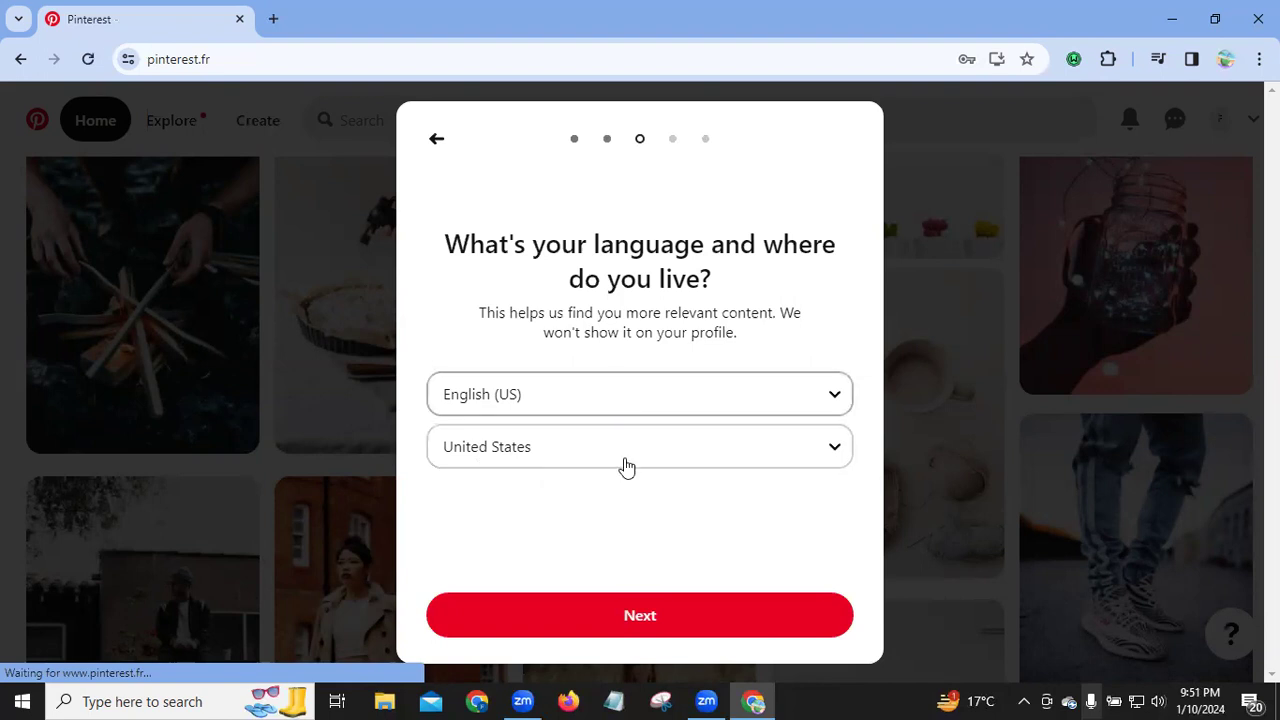
left_click(647, 621)
left_click(647, 621)
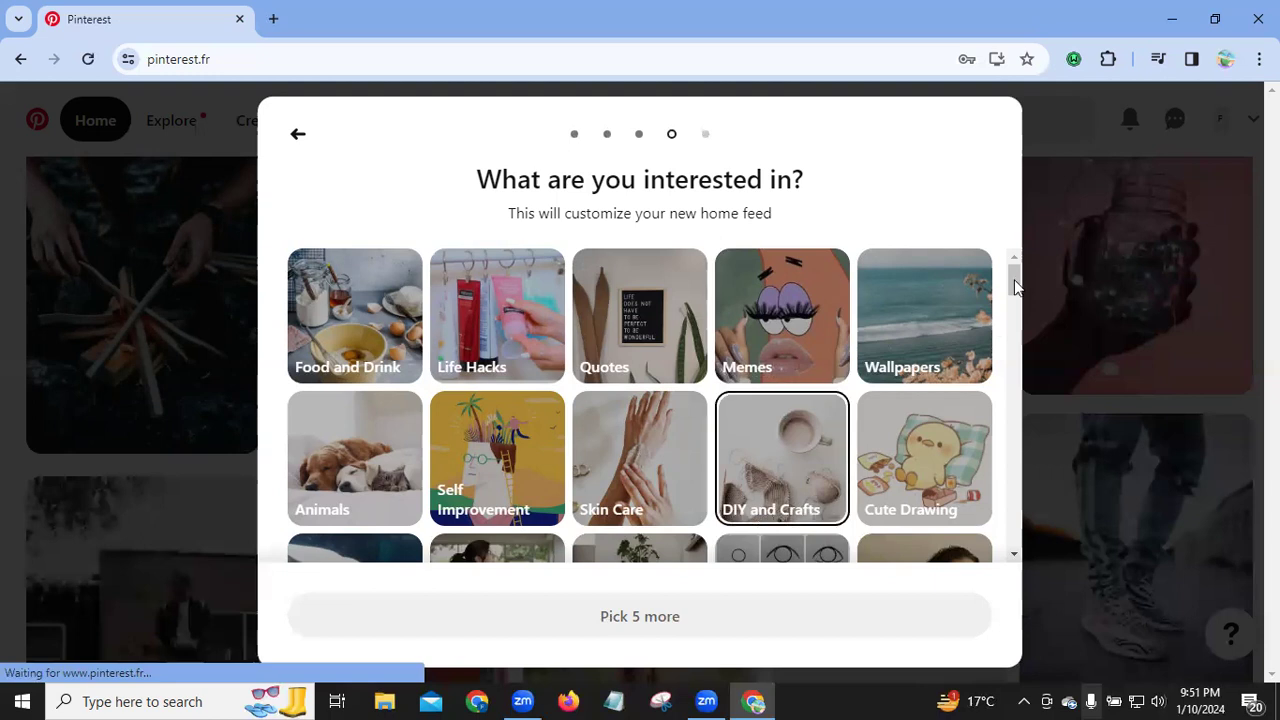
Step: Pick Room Decor and Women's Fashion from the interests grid
scroll(1020, 360, "down", 2)
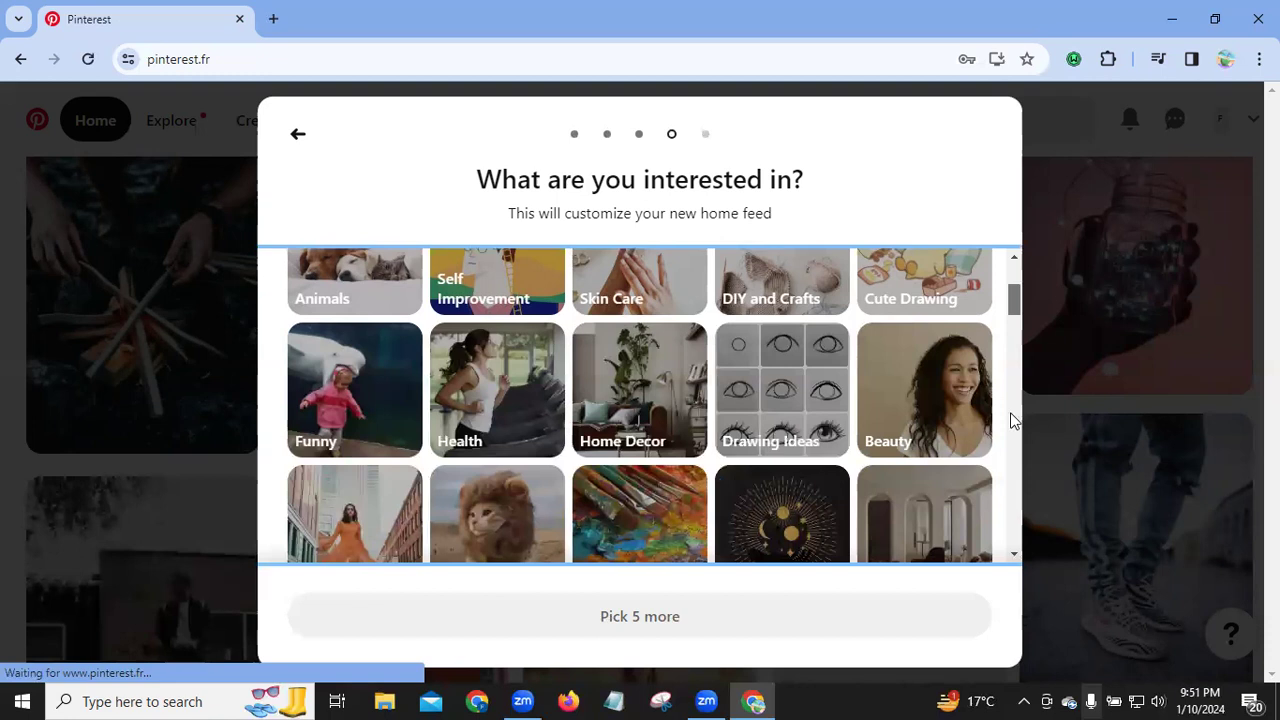
scroll(1010, 420, "down", 5)
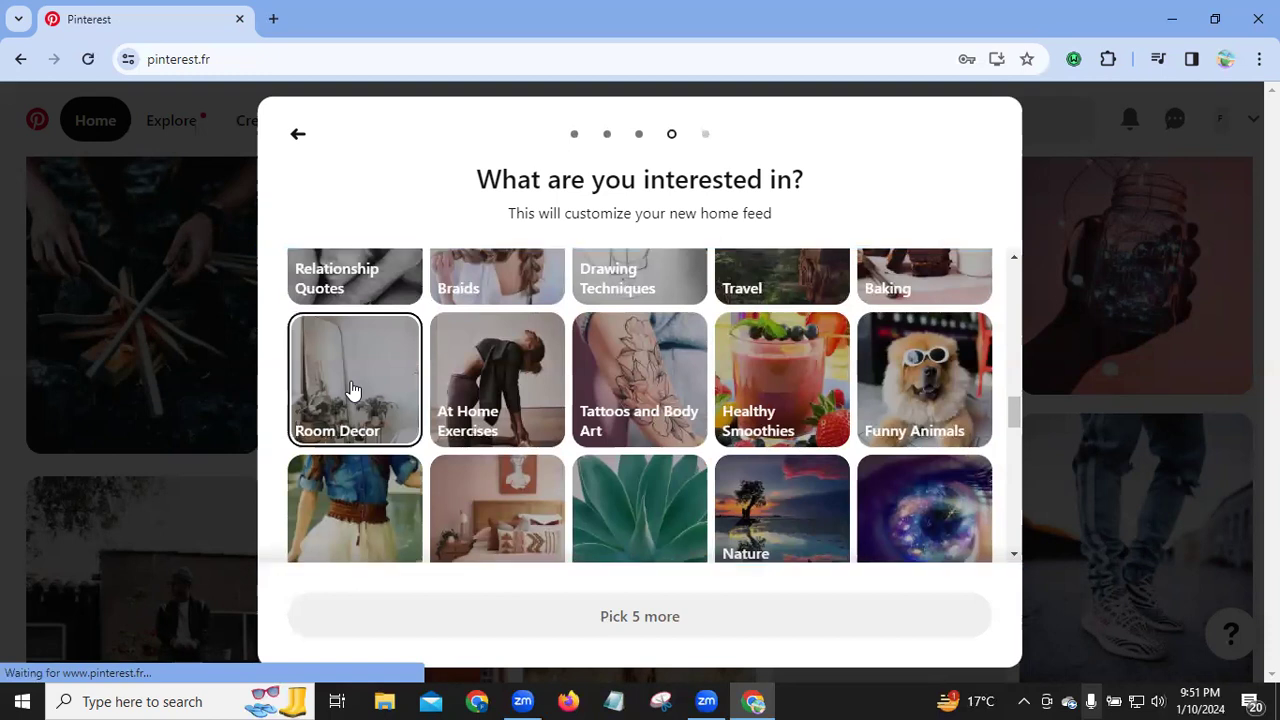
left_click(352, 390)
left_click_drag(1013, 410, 1013, 363)
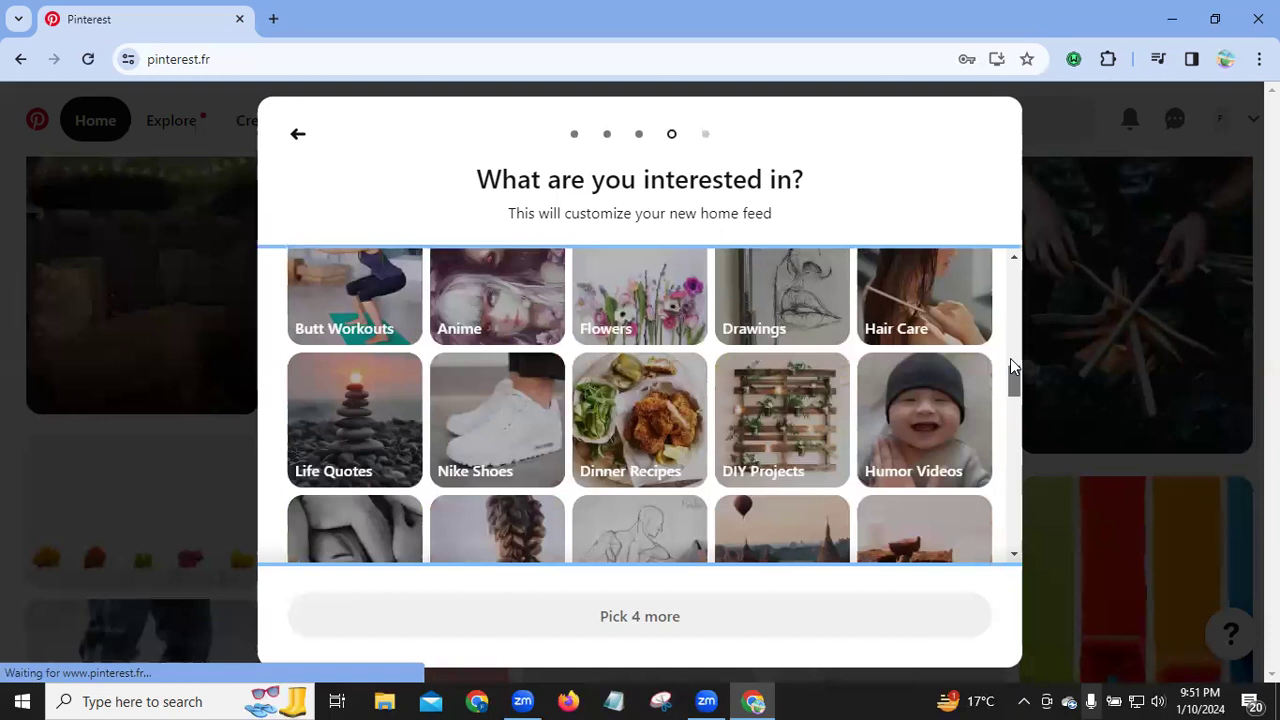
scroll(1013, 367, "up", 2)
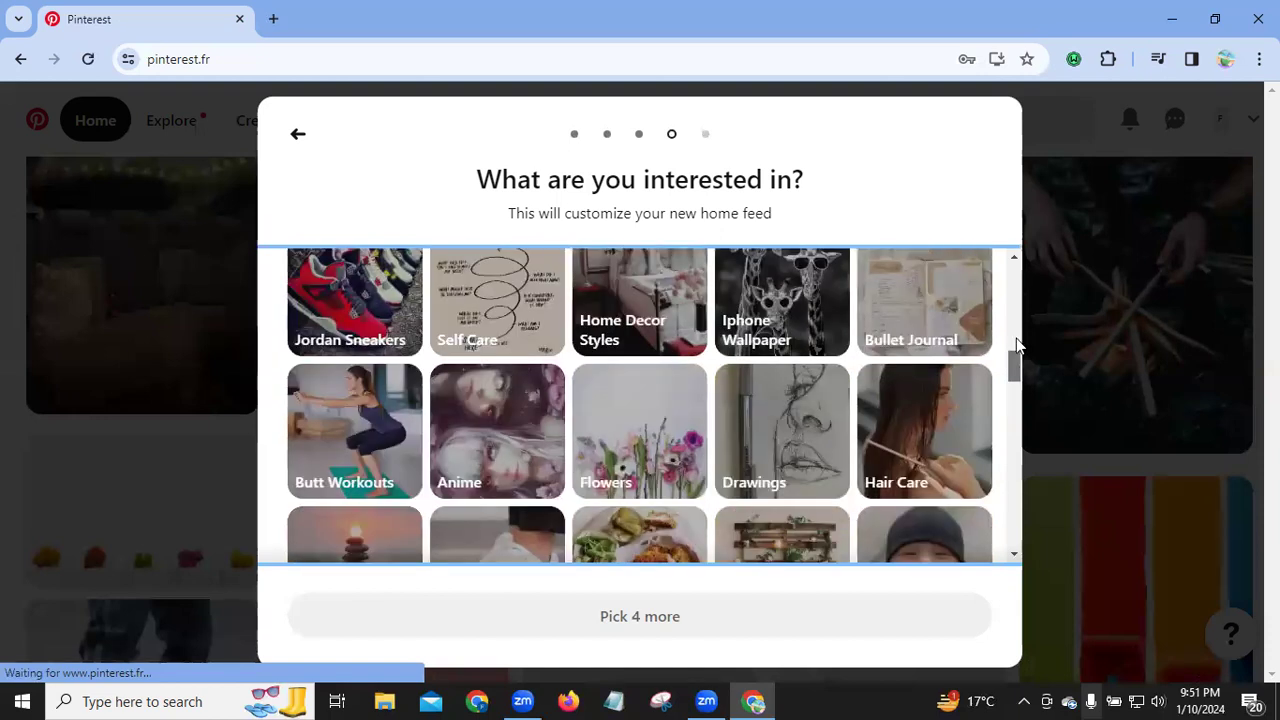
scroll(1016, 345, "up", 2)
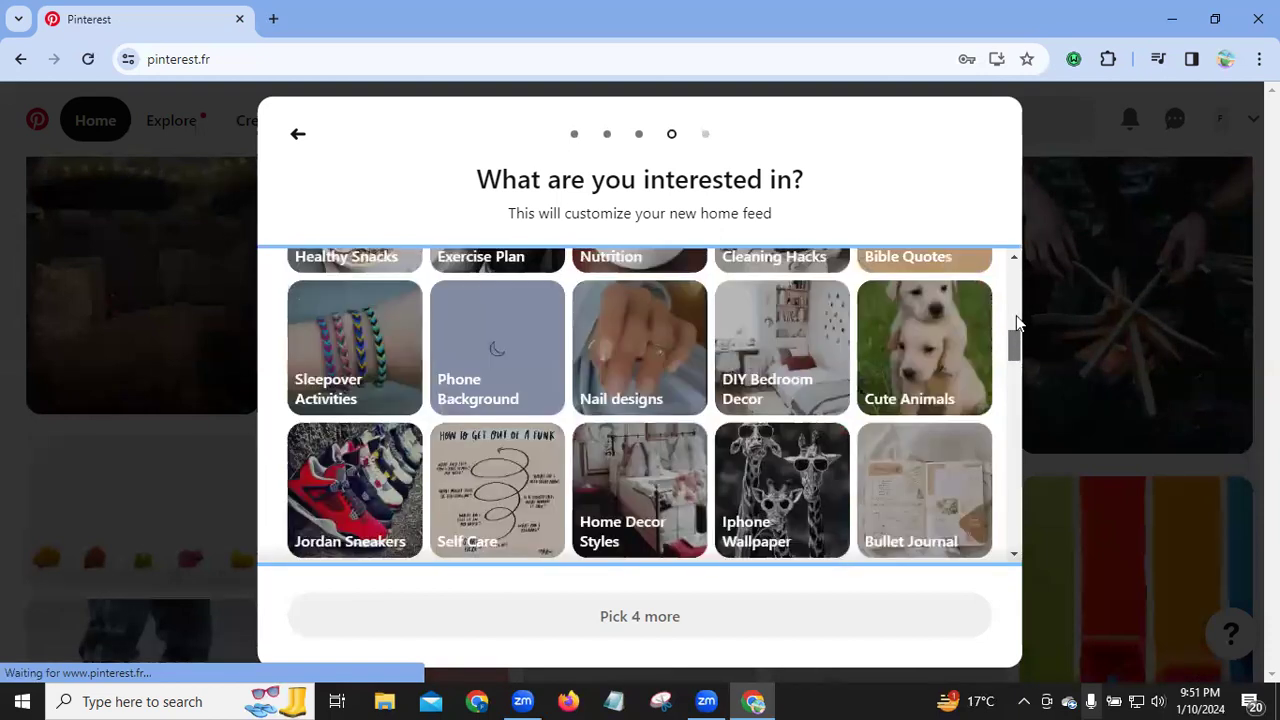
scroll(1016, 316, "up", 3)
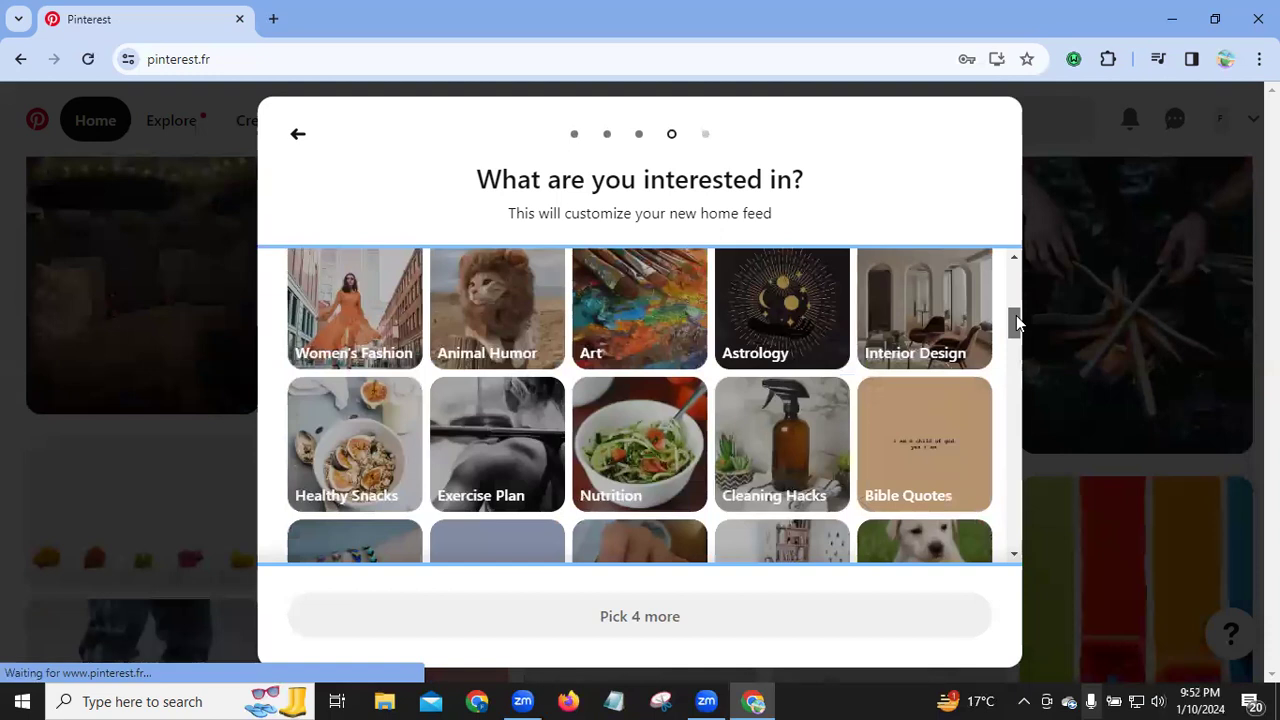
left_click(403, 334)
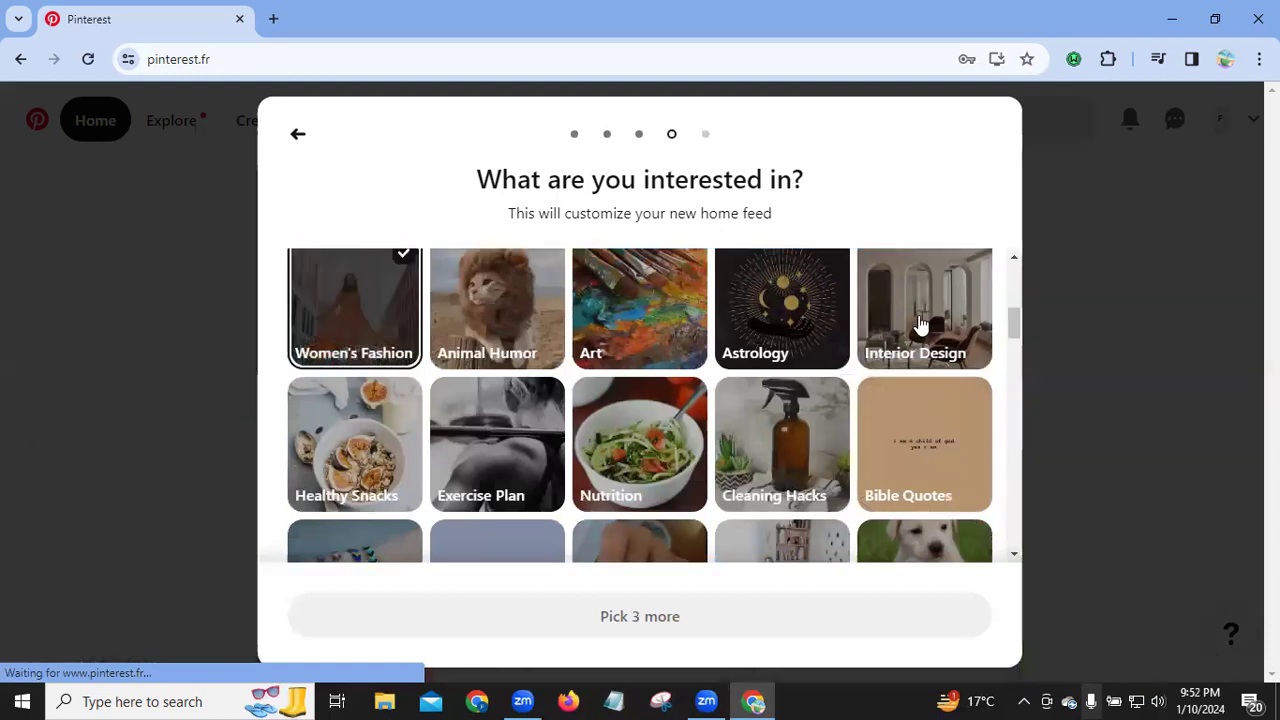
Step: Add Interior Design, Self Improvement and Food and Drink, then continue to the home feed
left_click(930, 323)
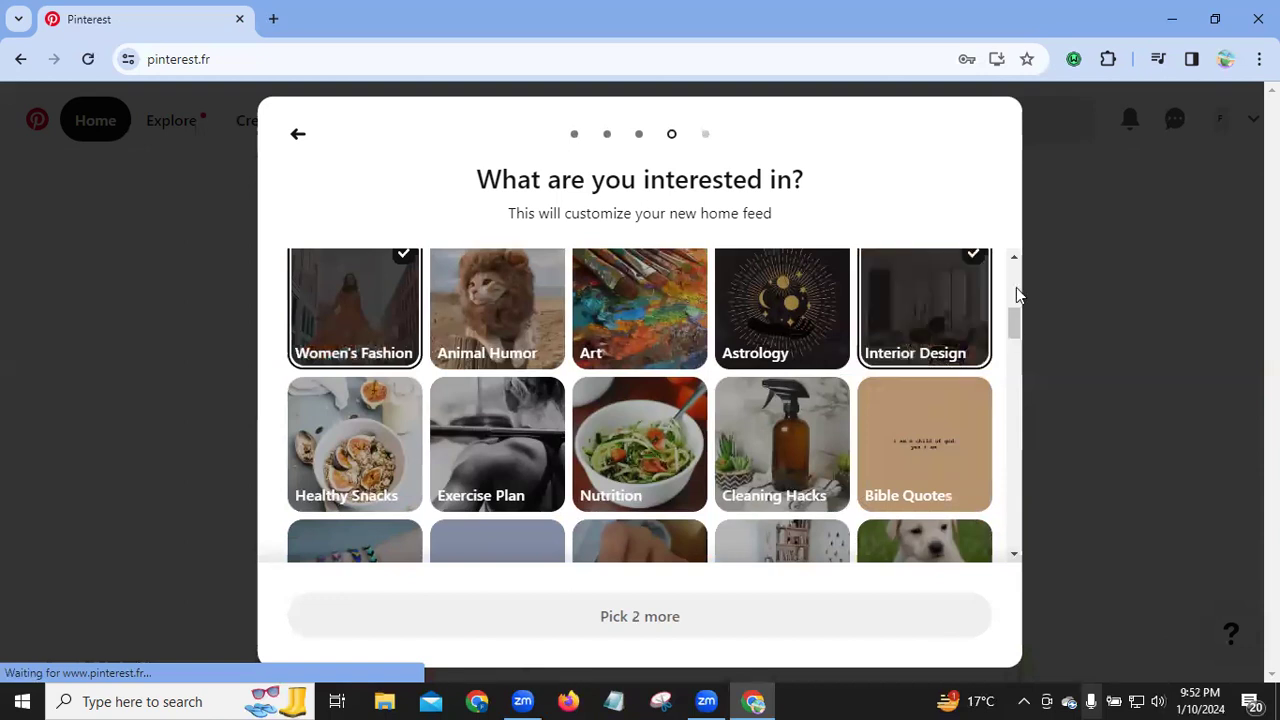
scroll(1016, 288, "up", 5)
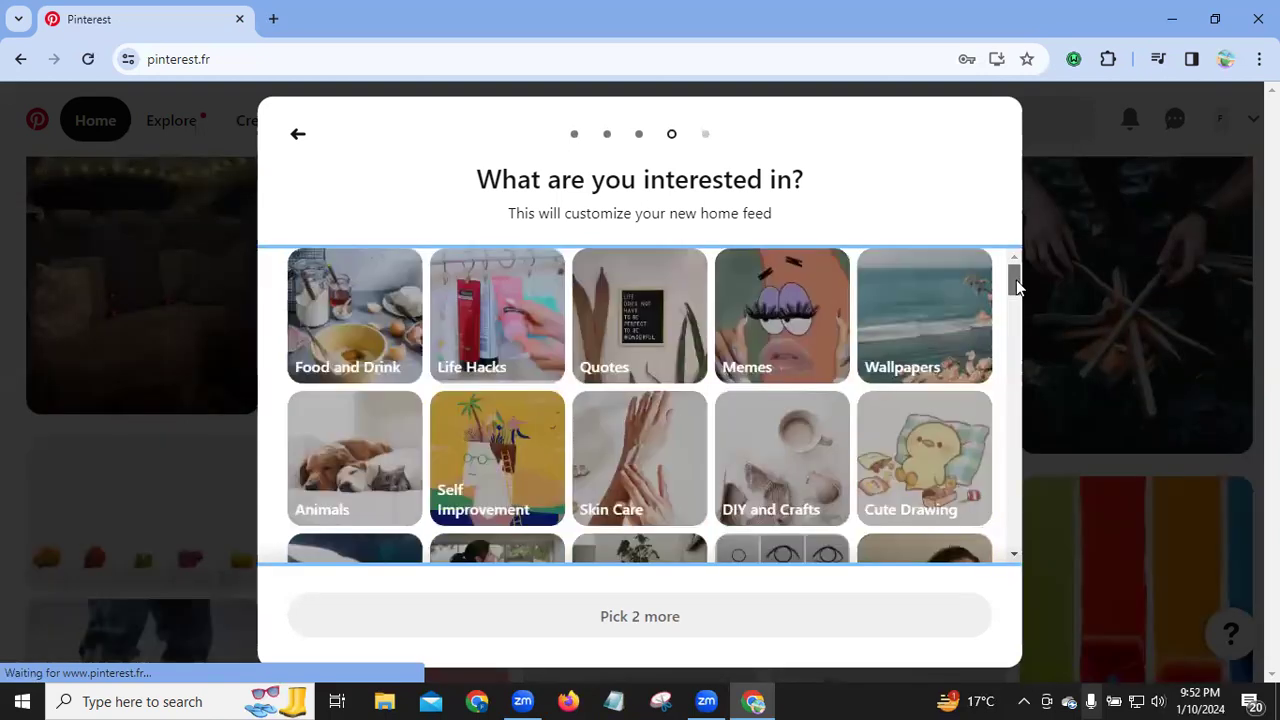
left_click(446, 474)
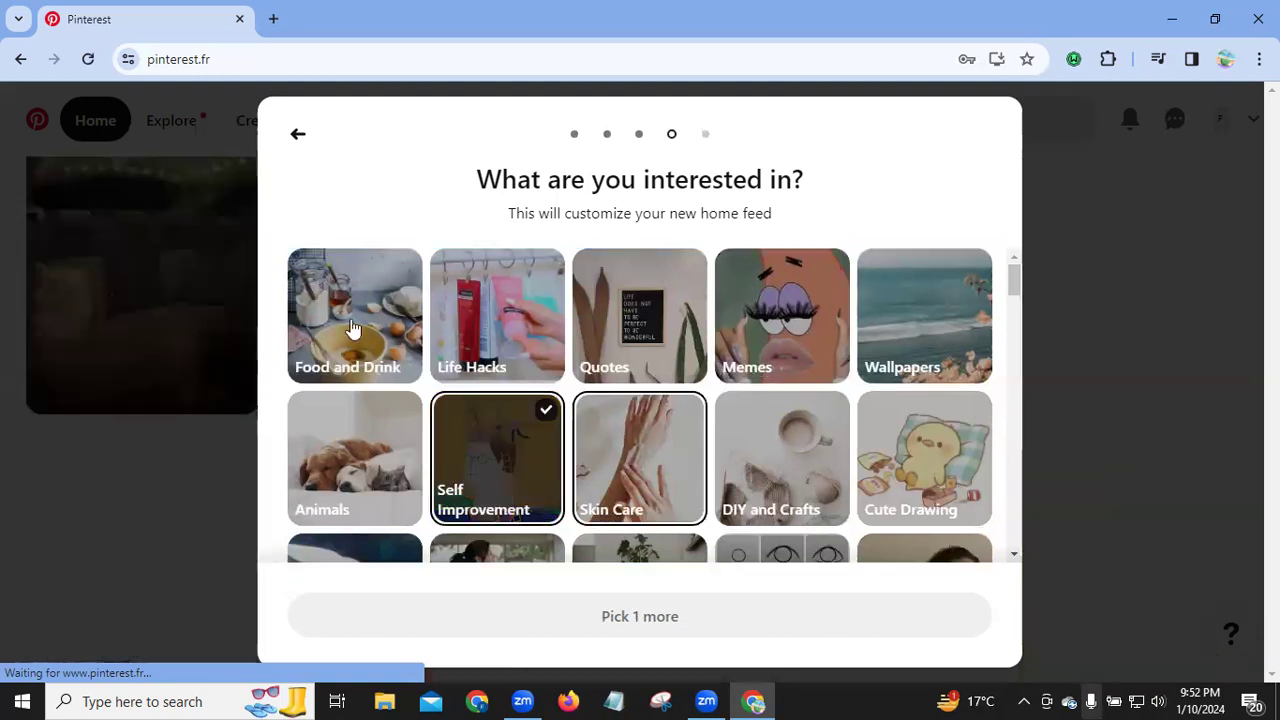
left_click(352, 329)
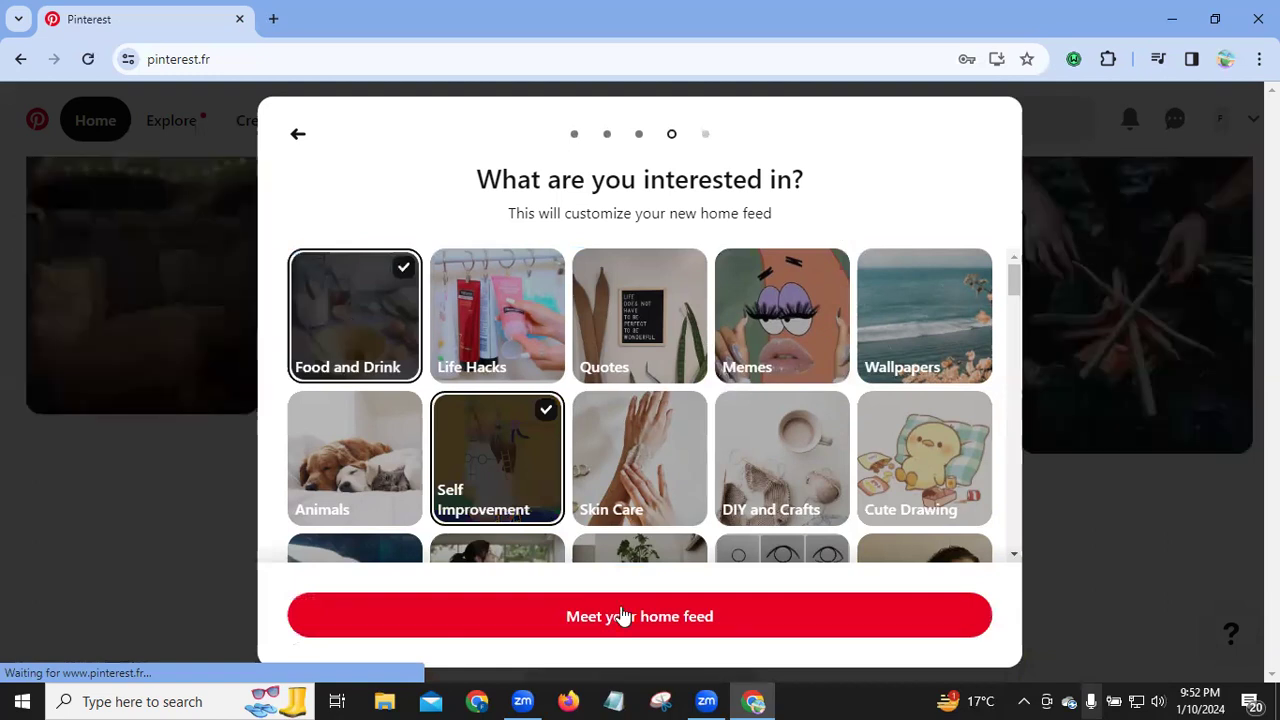
left_click(625, 617)
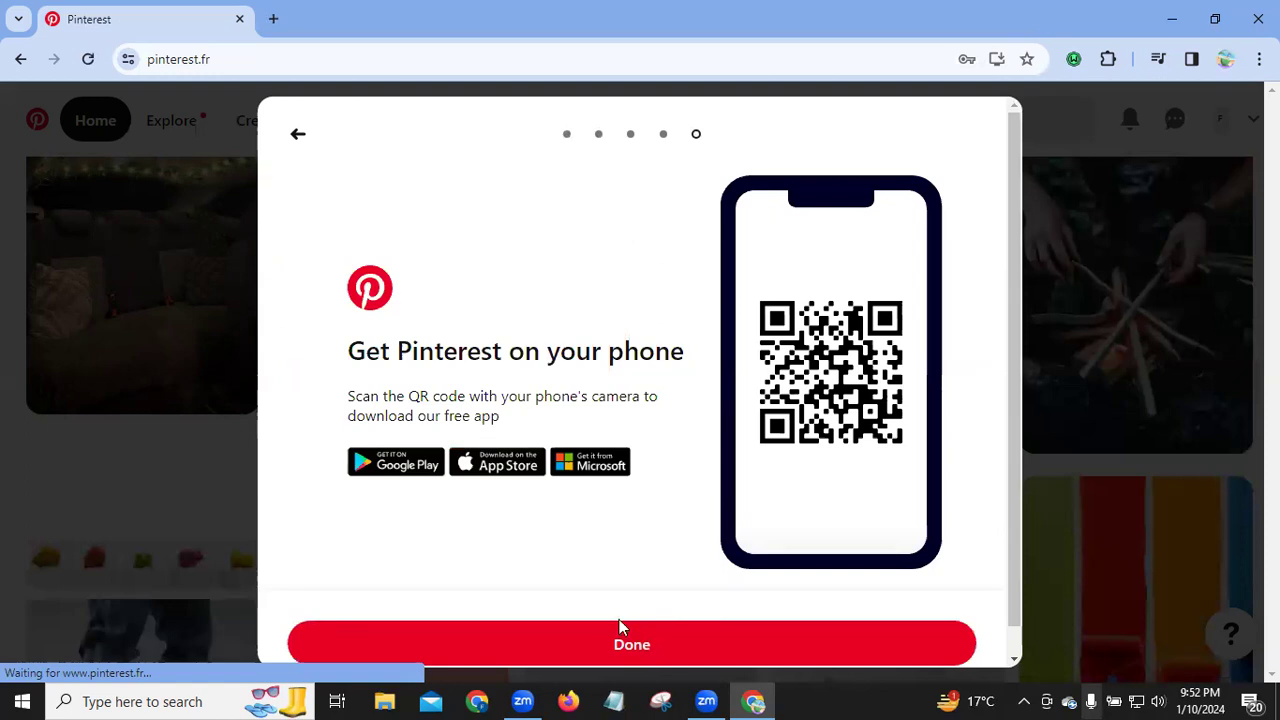
Step: Skip the Get Pinterest on your phone step with Done to finish onboarding
left_click(612, 646)
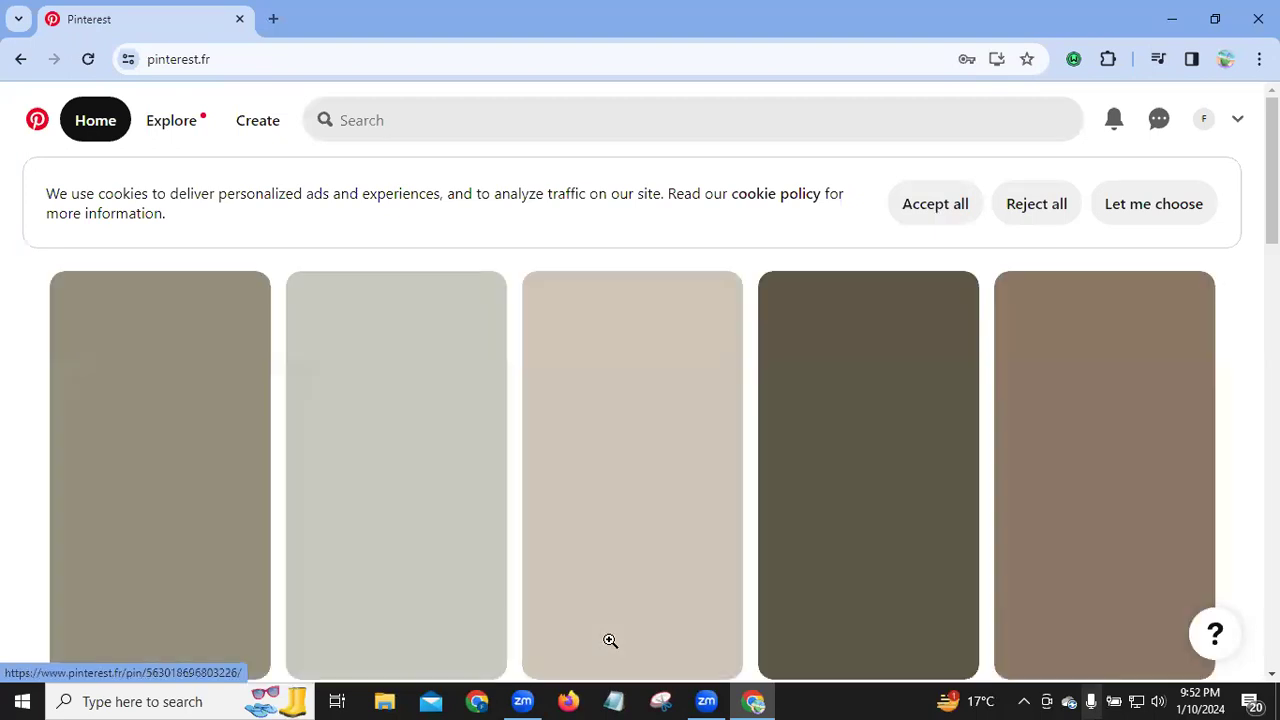
Step: Accept all cookies, browse the feed and a pumpkin bread pin, then open the account's profile
left_click(935, 203)
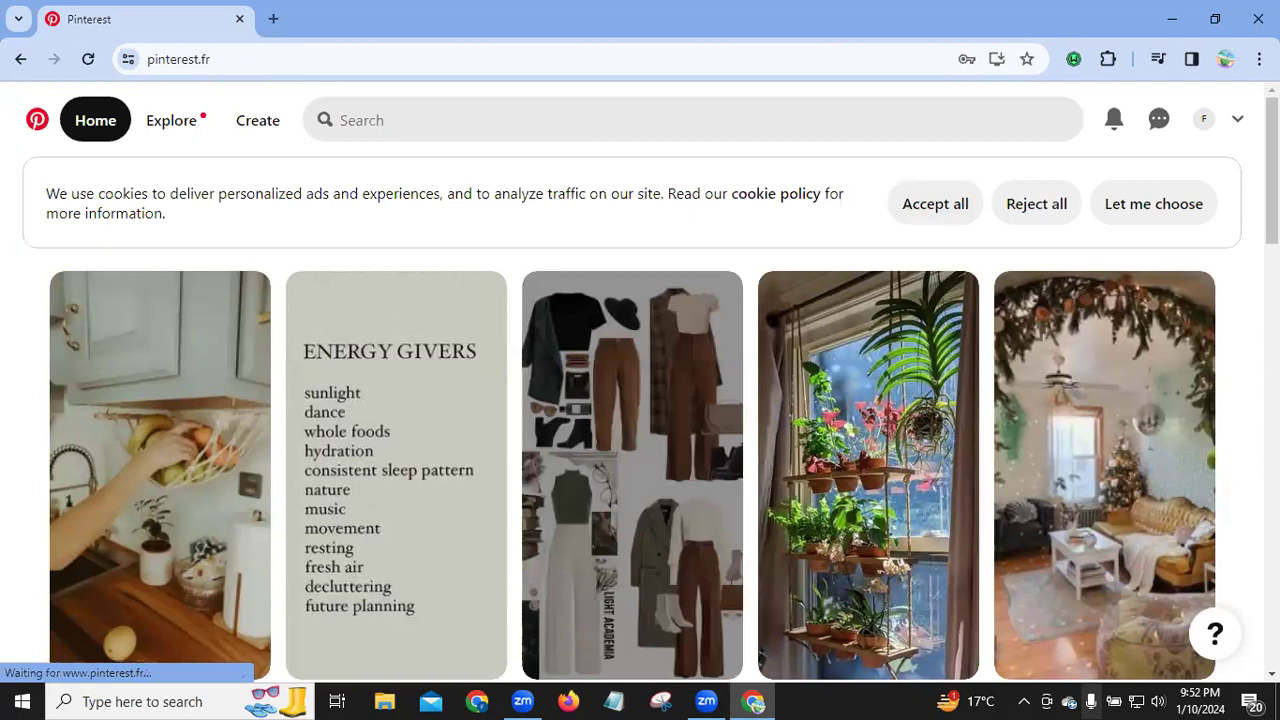
scroll(836, 370, "down", 4)
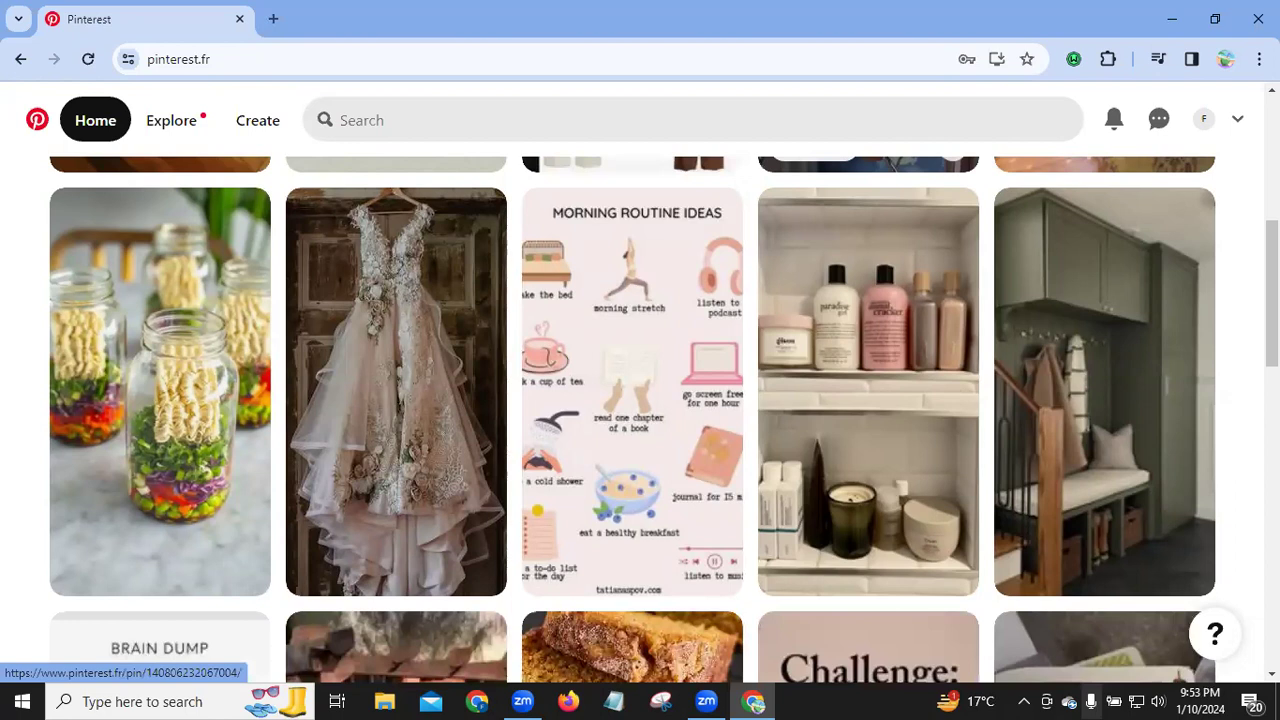
scroll(1223, 451, "down", 3)
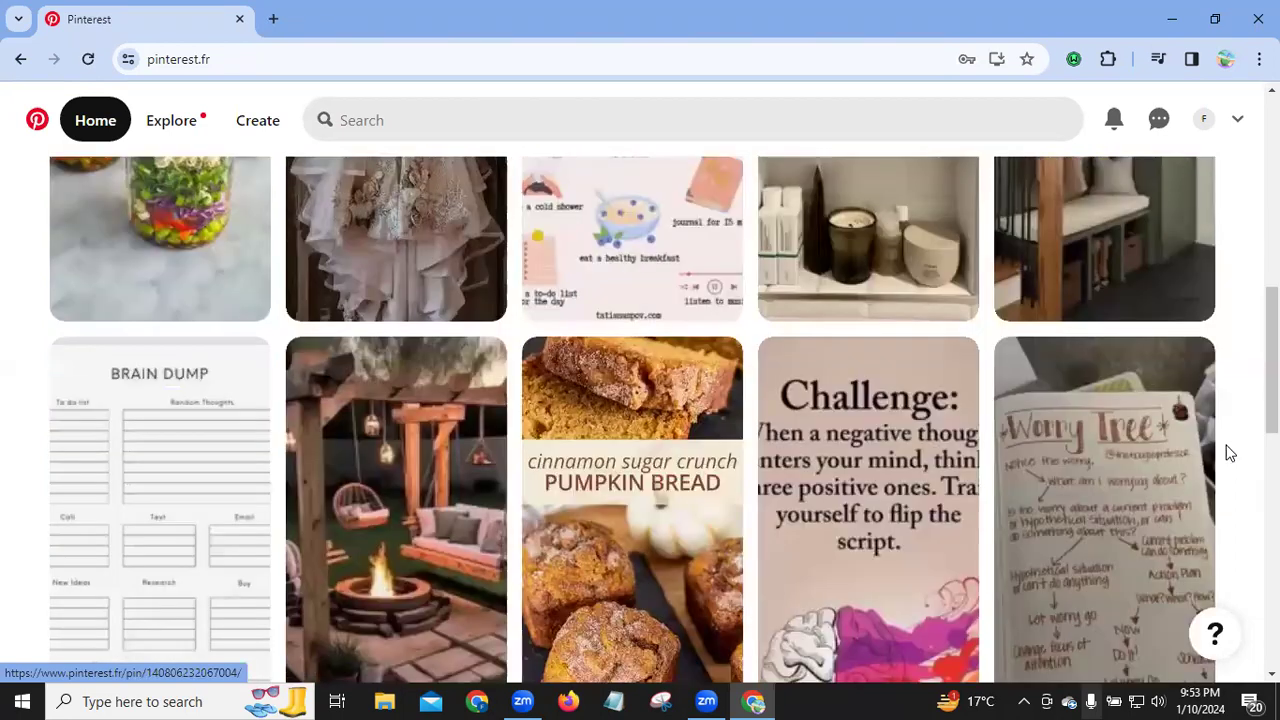
scroll(1230, 452, "down", 2)
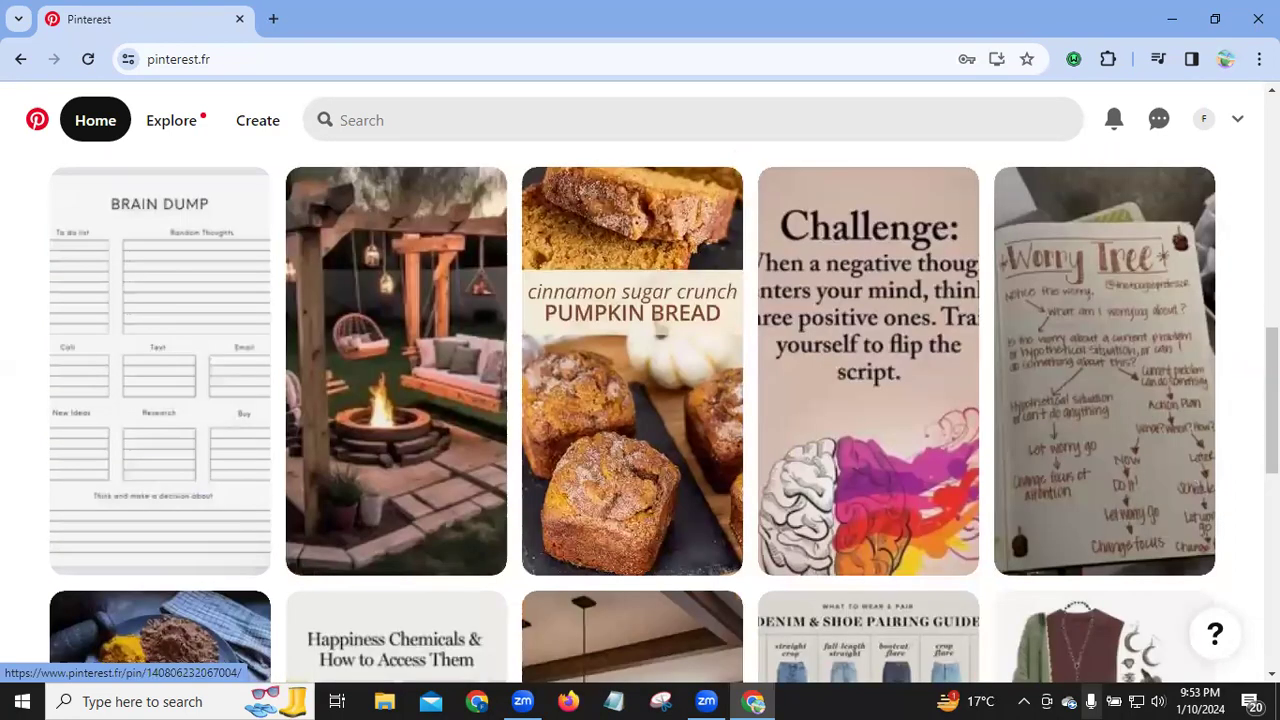
left_click(660, 322)
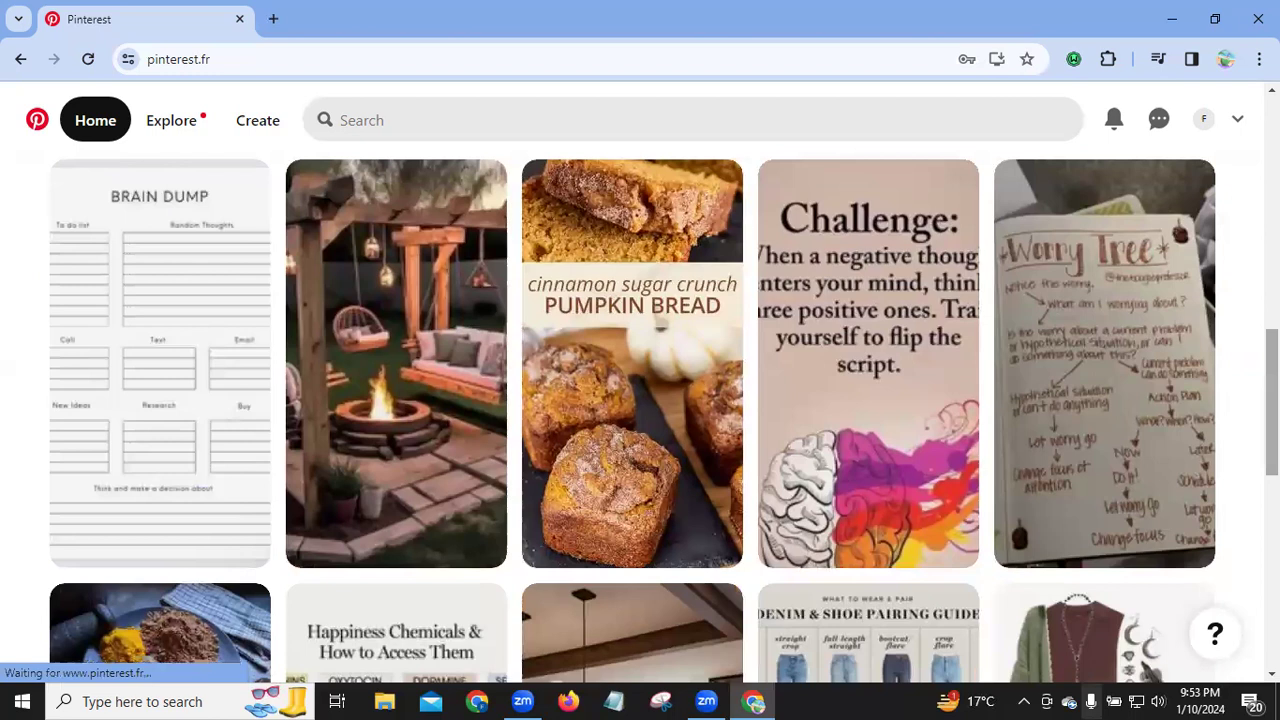
scroll(660, 322, "down", 4)
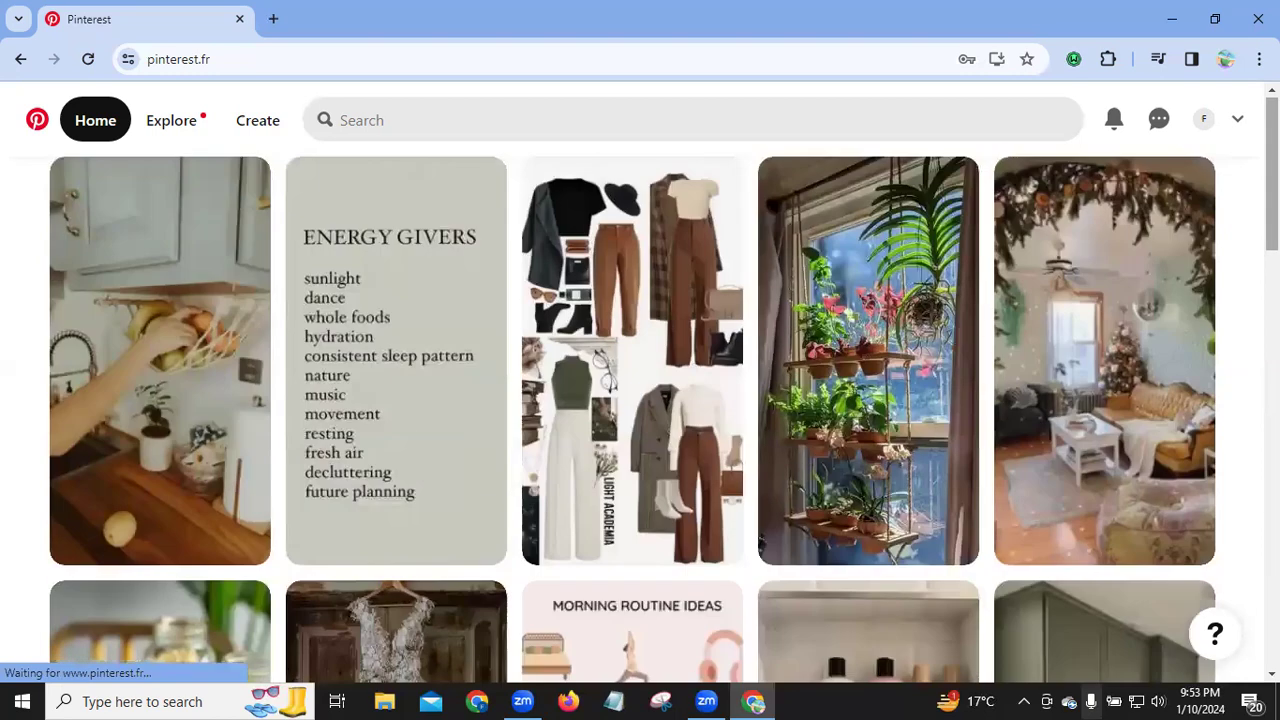
left_click(1207, 121)
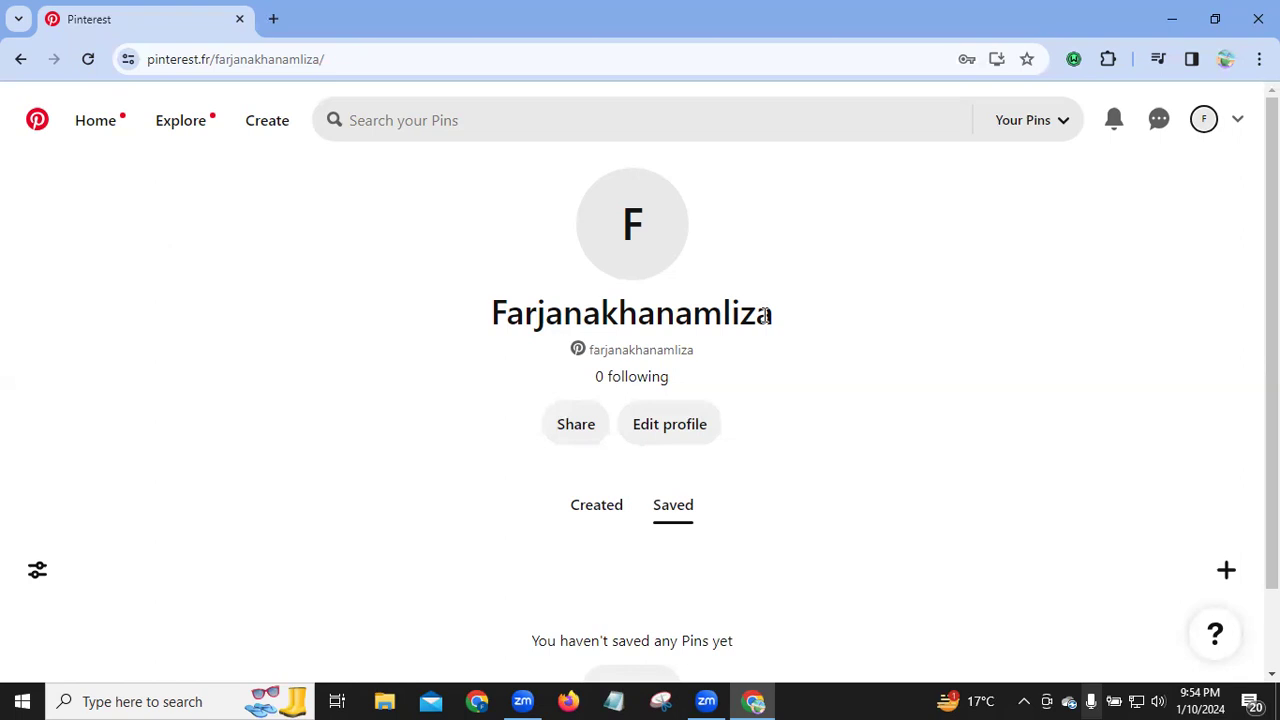
Step: Open the accounts and more options menu from the chevron beside the profile avatar
left_click(1239, 122)
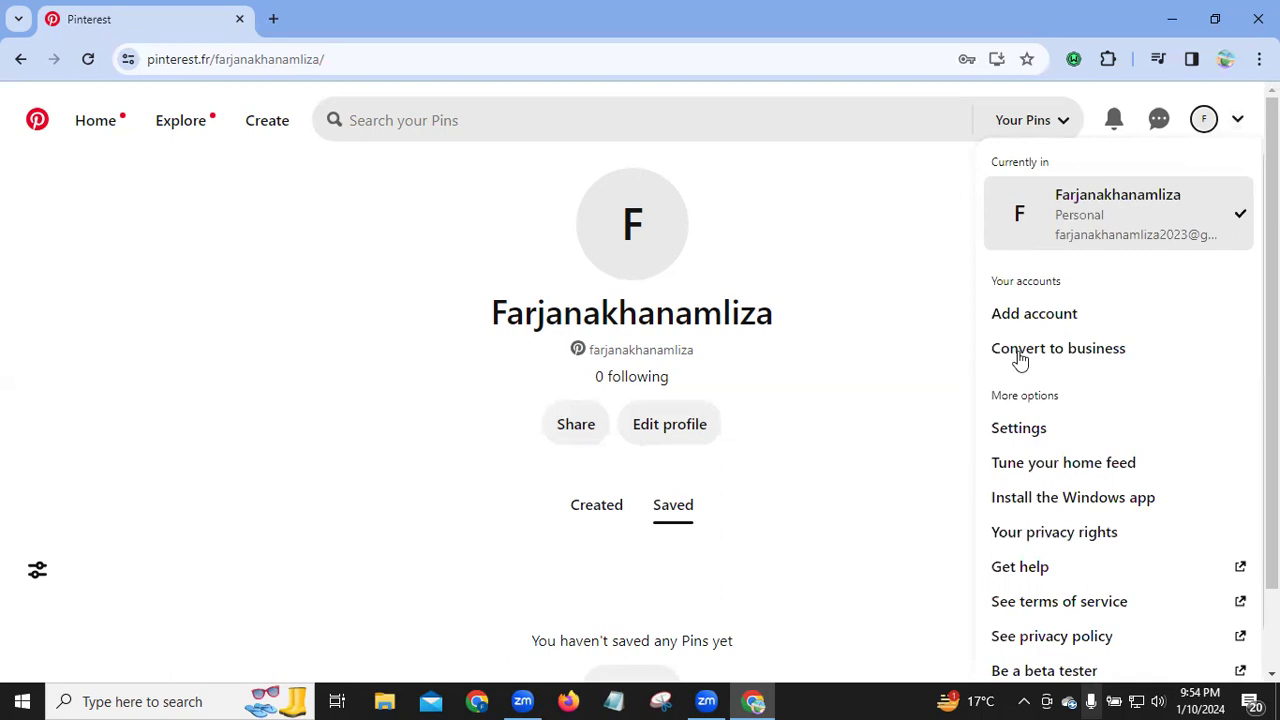
Step: Choose Convert to business from the accounts menu
left_click(1093, 358)
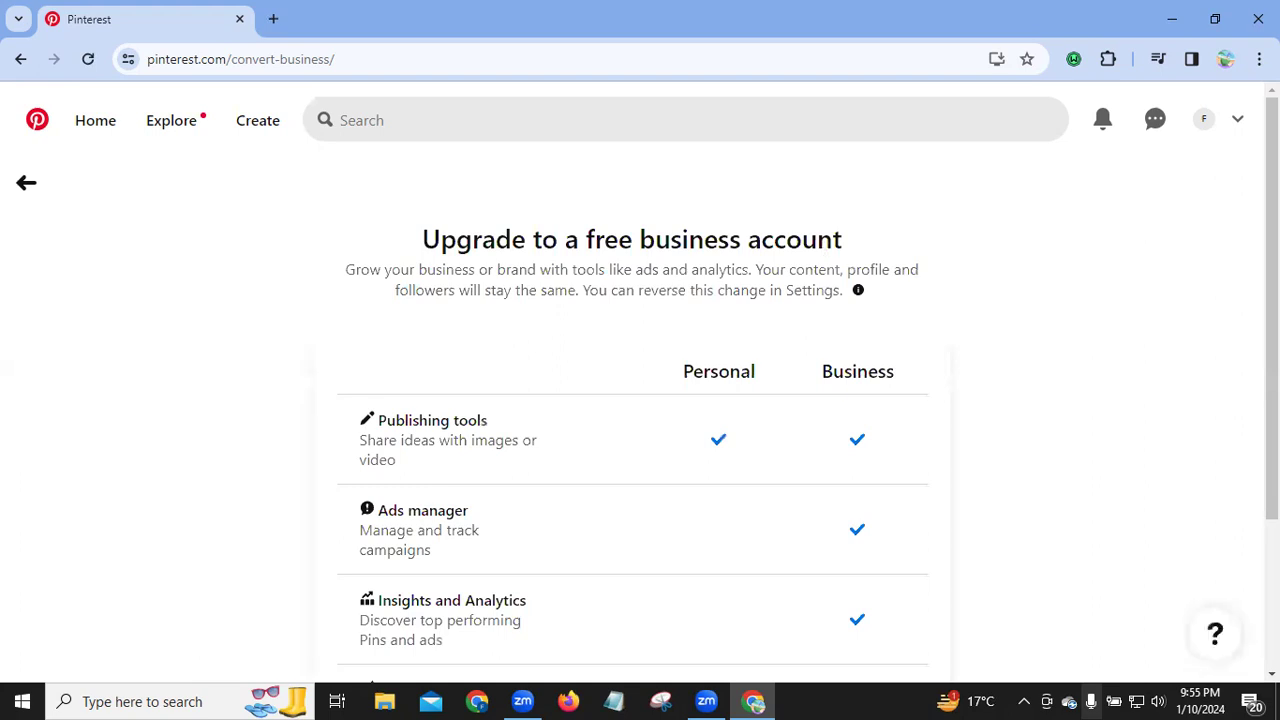
Step: Confirm the upgrade to a free business account with the Upgrade button
scroll(774, 314, "down", 2)
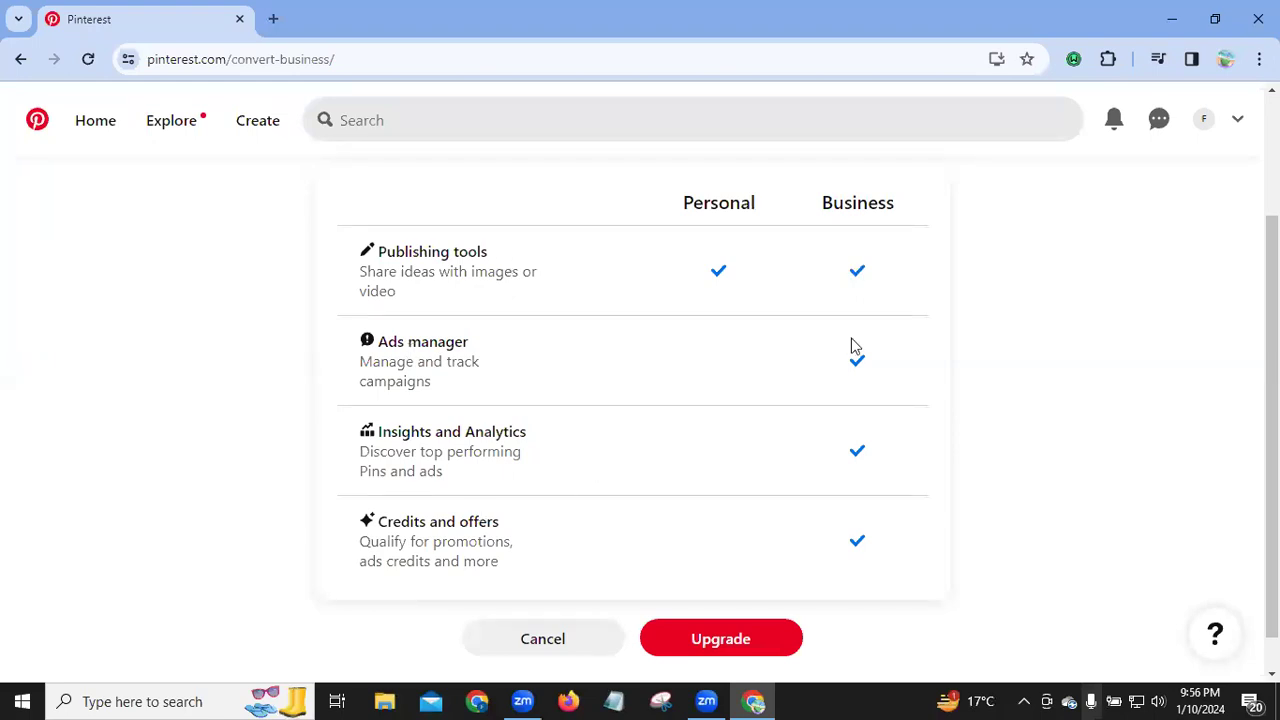
left_click(734, 649)
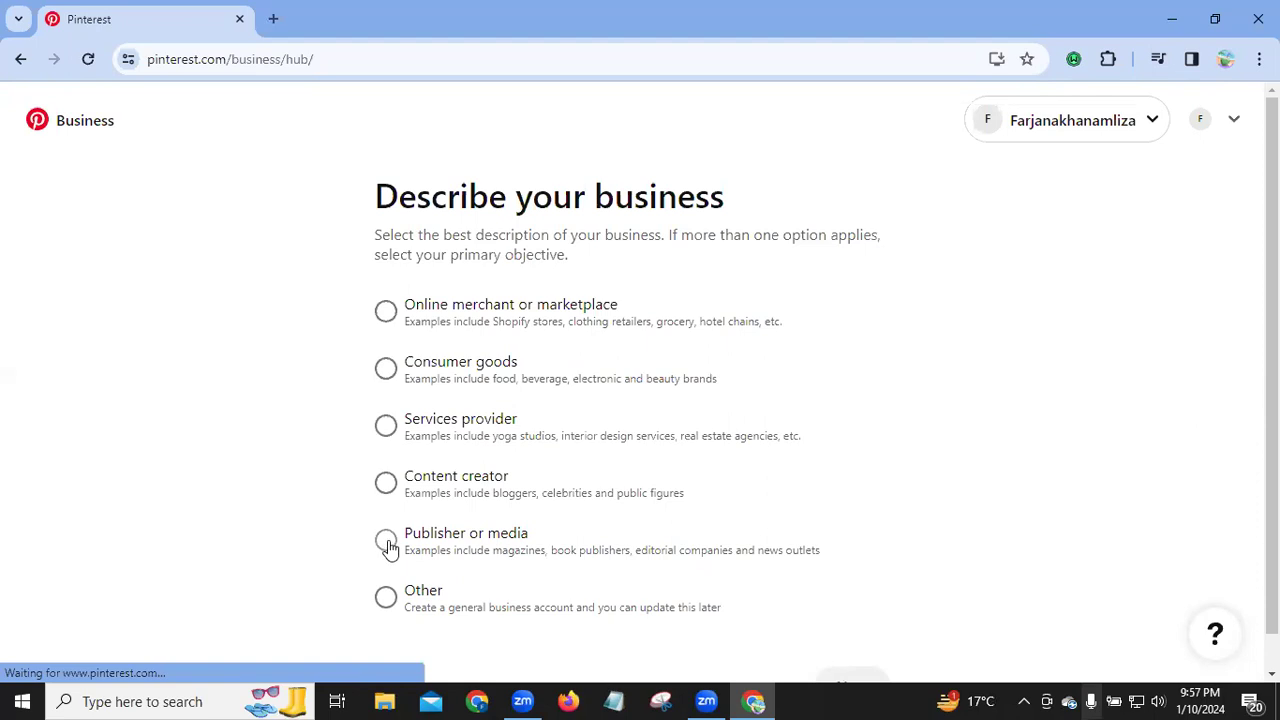
Step: Describe the business as Publisher or media and continue
left_click(389, 546)
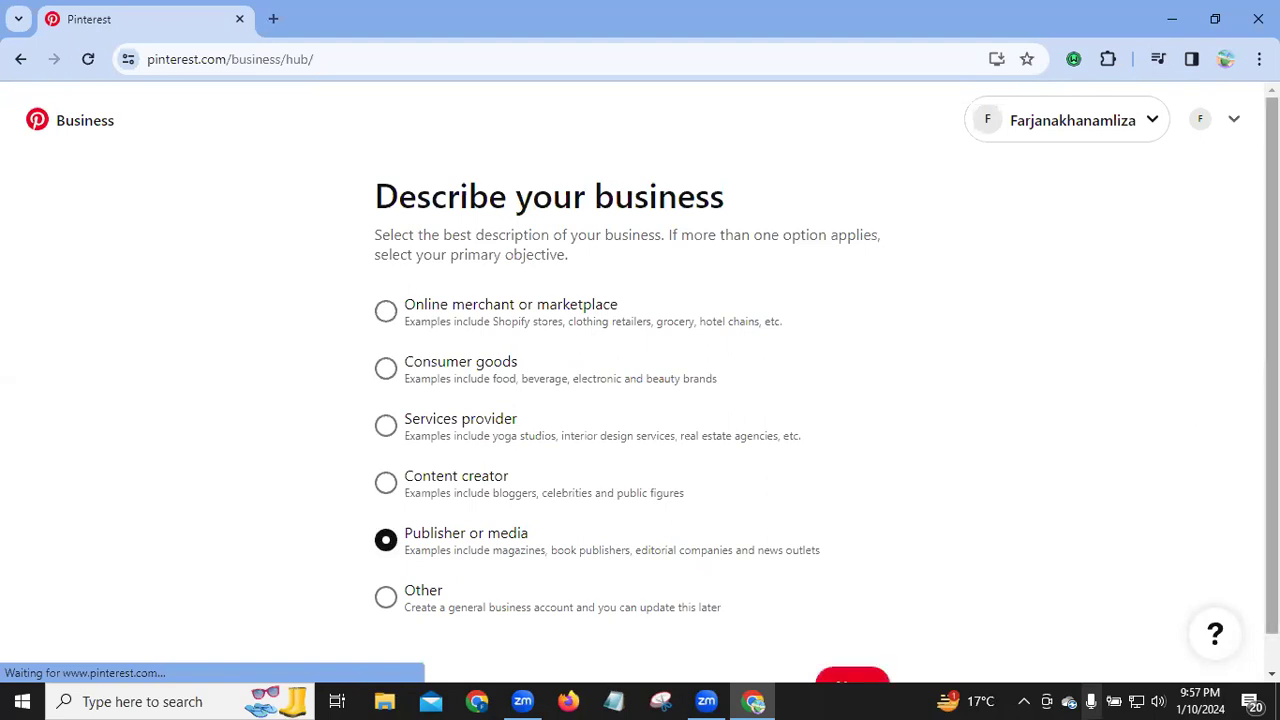
scroll(846, 649, "down", 1)
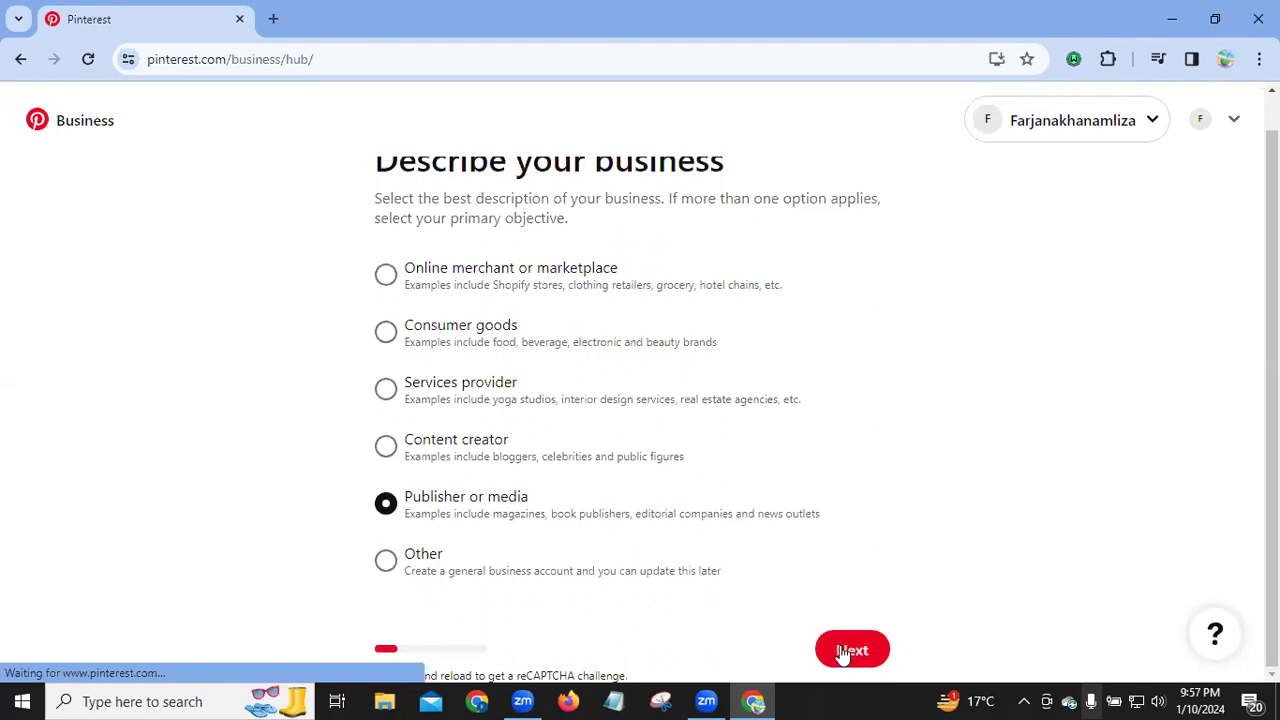
left_click(842, 652)
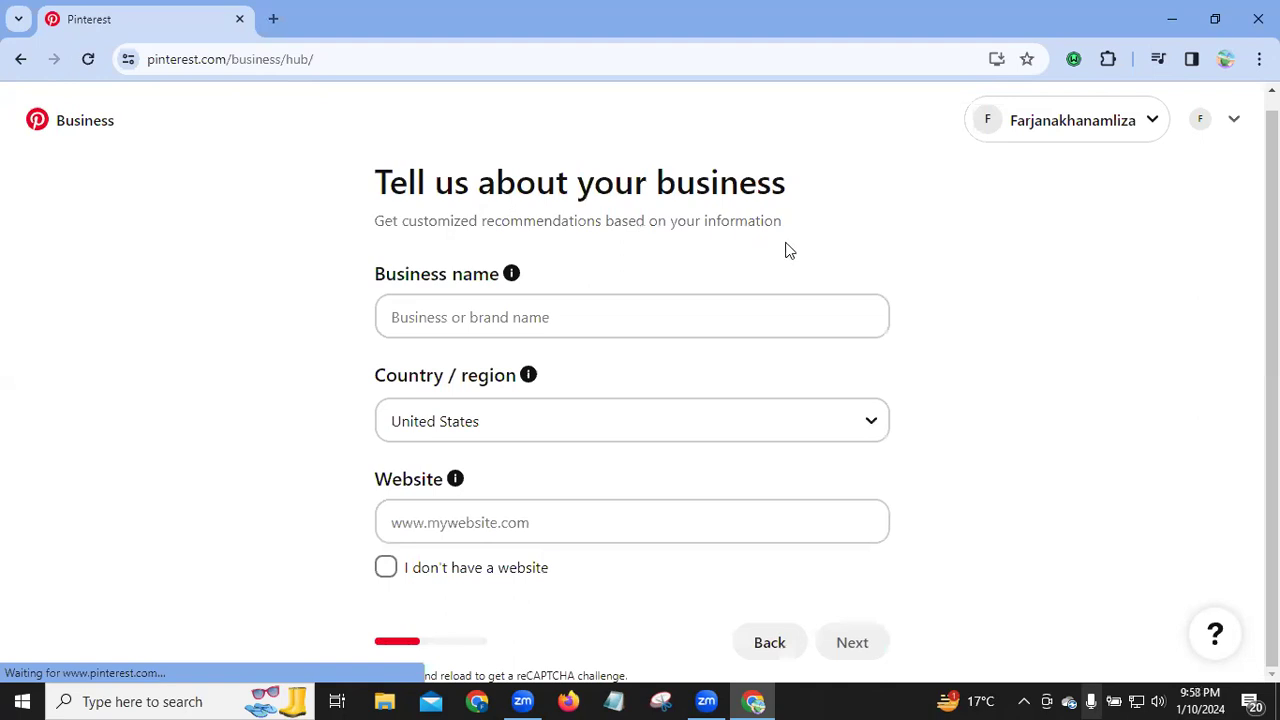
Step: Enter 'Farjana's Tech World' as the business name, correcting the typos along the way
left_click(450, 317)
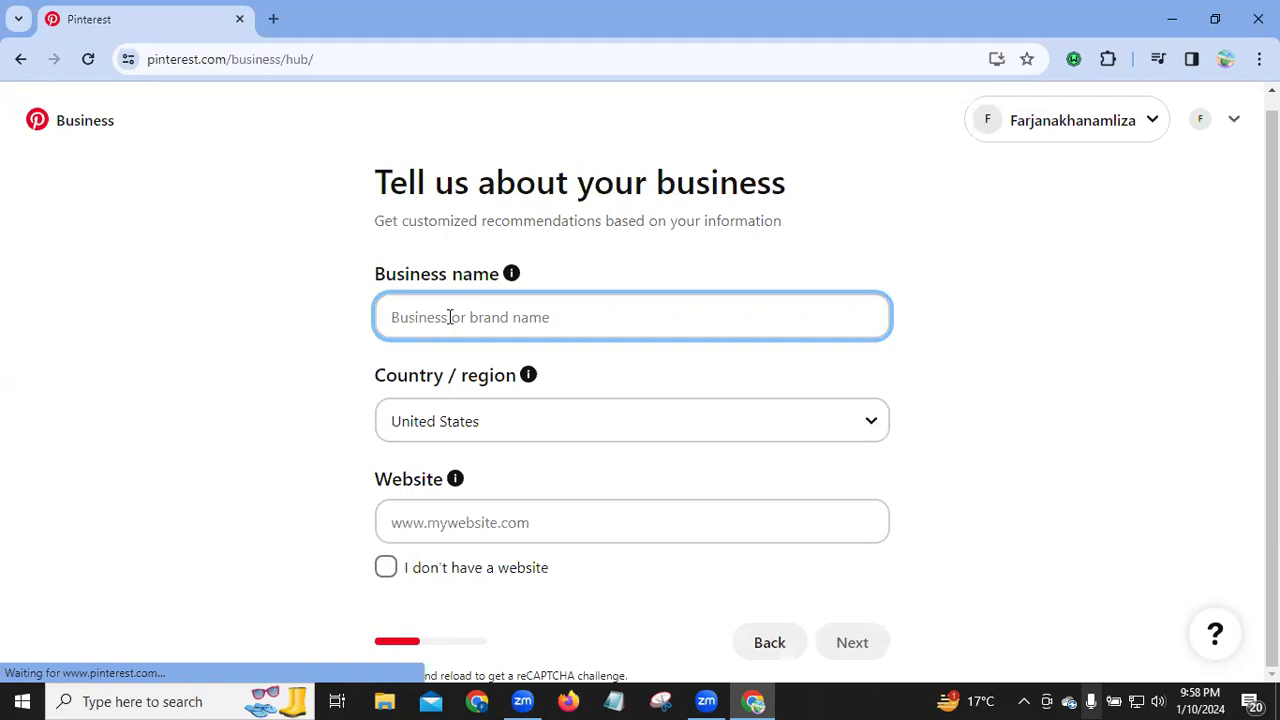
type("Farjan")
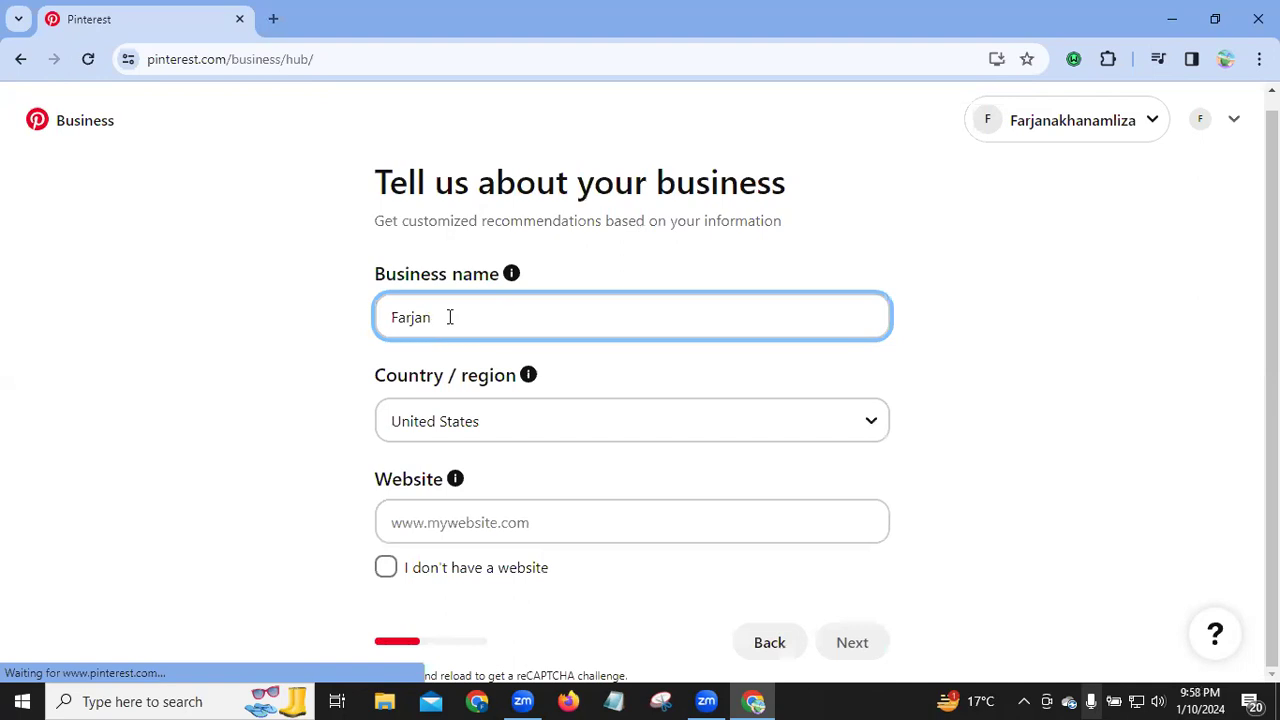
type("a's Tch")
key("BackSpace")
key("BackSpace")
type("Ech")
left_click(467, 317)
key("BackSpace")
type("ech Wor")
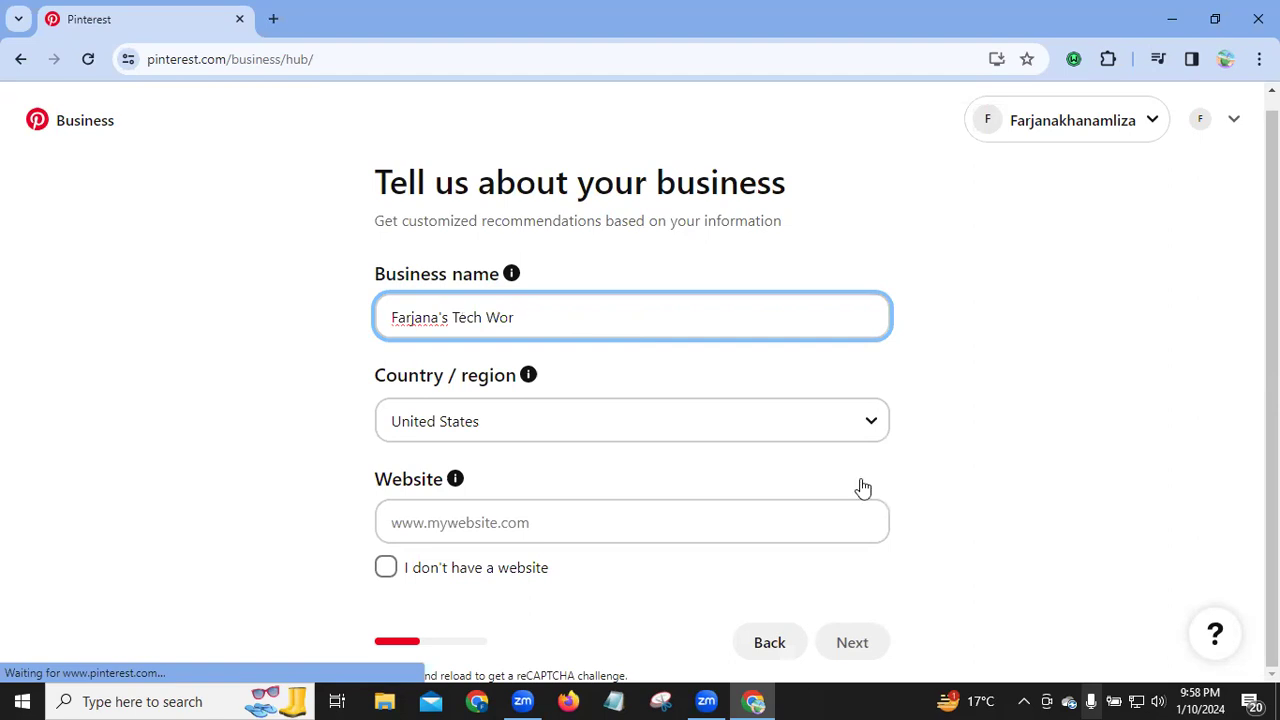
type("ld")
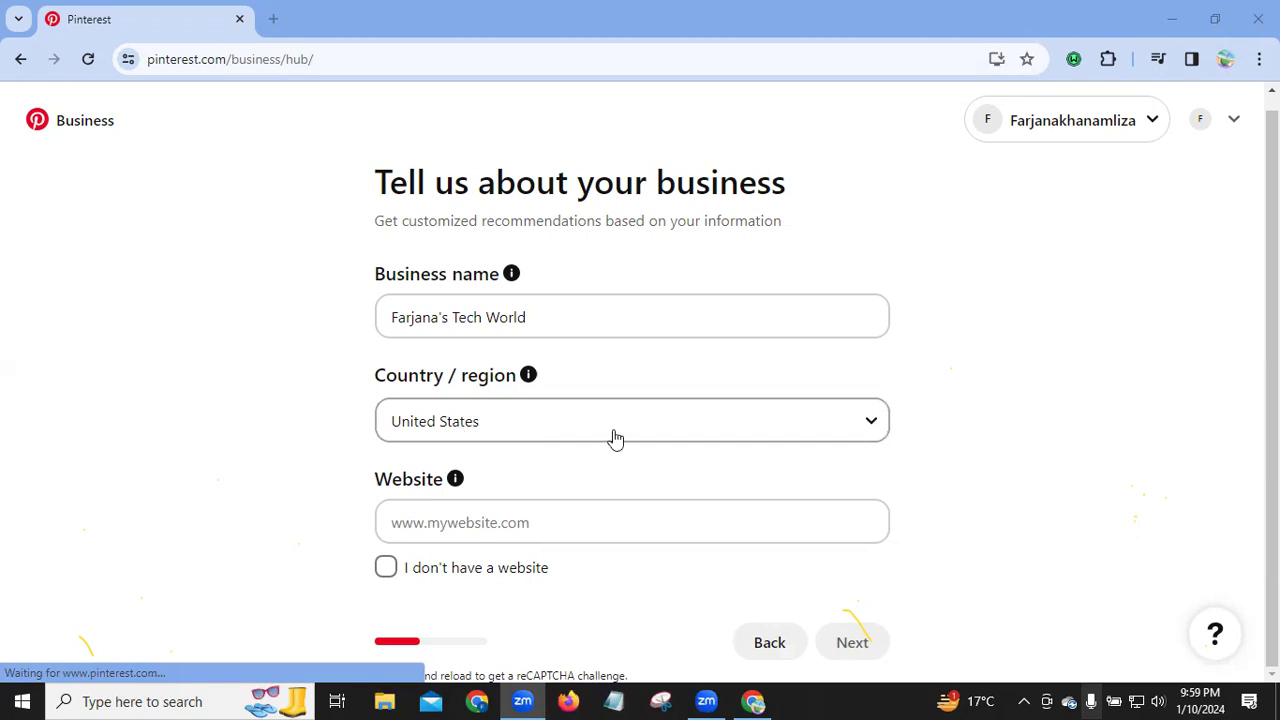
Step: Mark the business as having no website and move on to A few more details
left_click(470, 522)
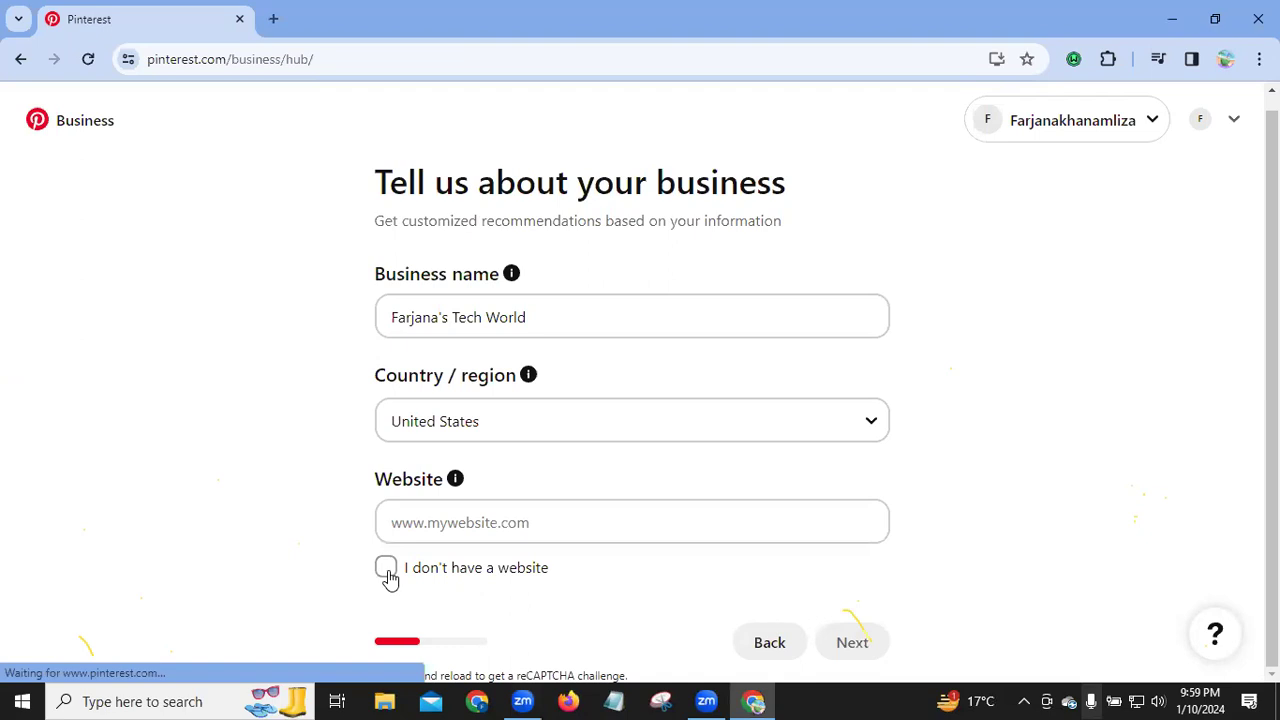
left_click(386, 568)
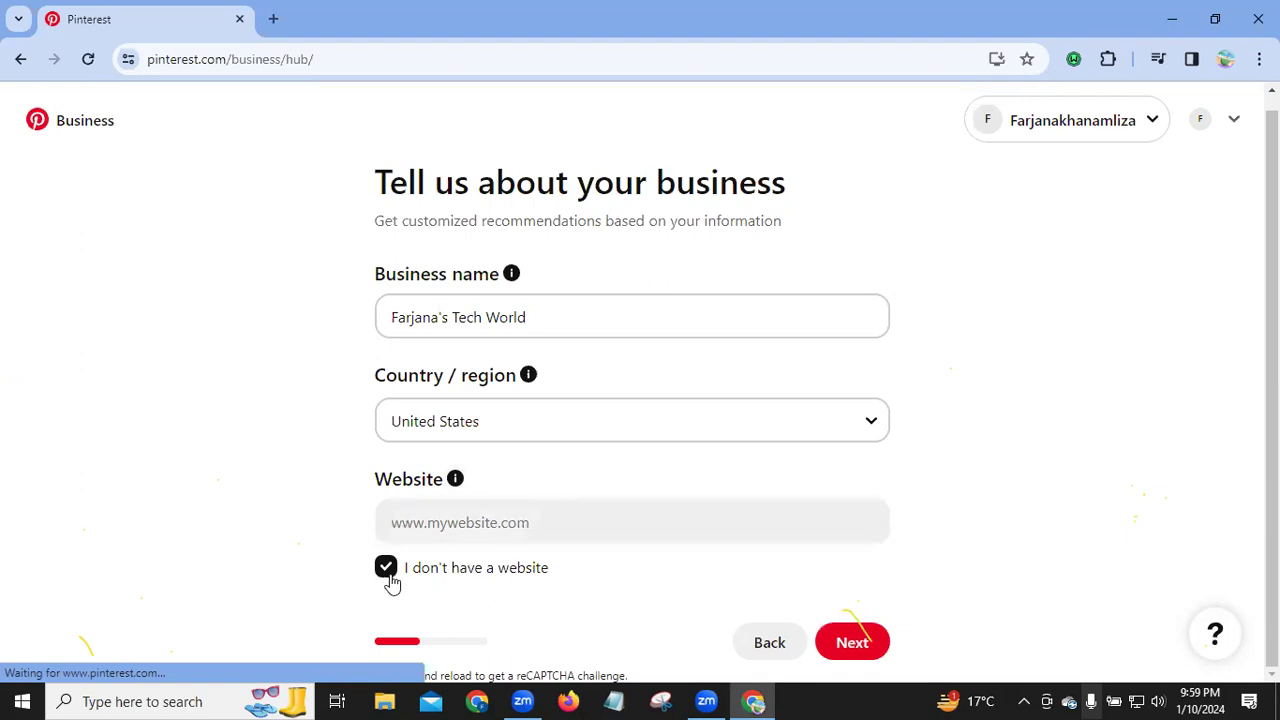
left_click(846, 643)
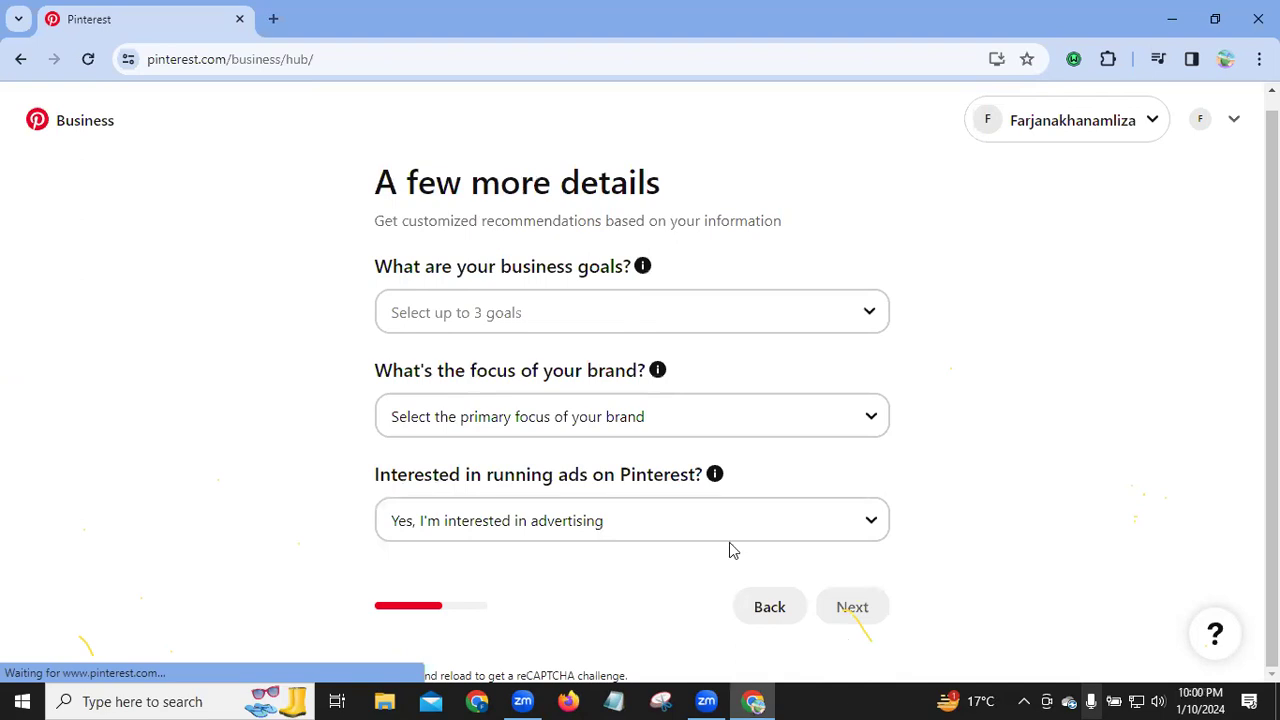
Step: Choose three business goals: Grow brand awareness, Create content on Pinterest to grow an audience, Generate more leads
left_click(869, 316)
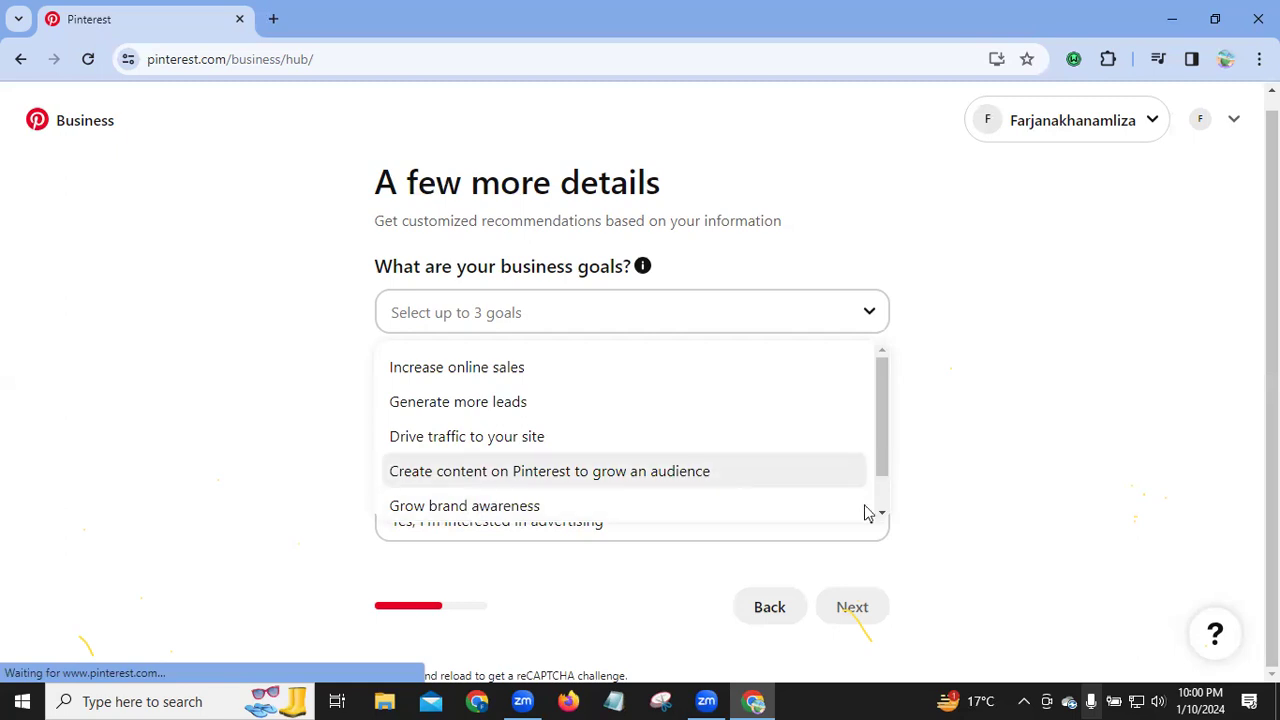
scroll(522, 478, "down", 1)
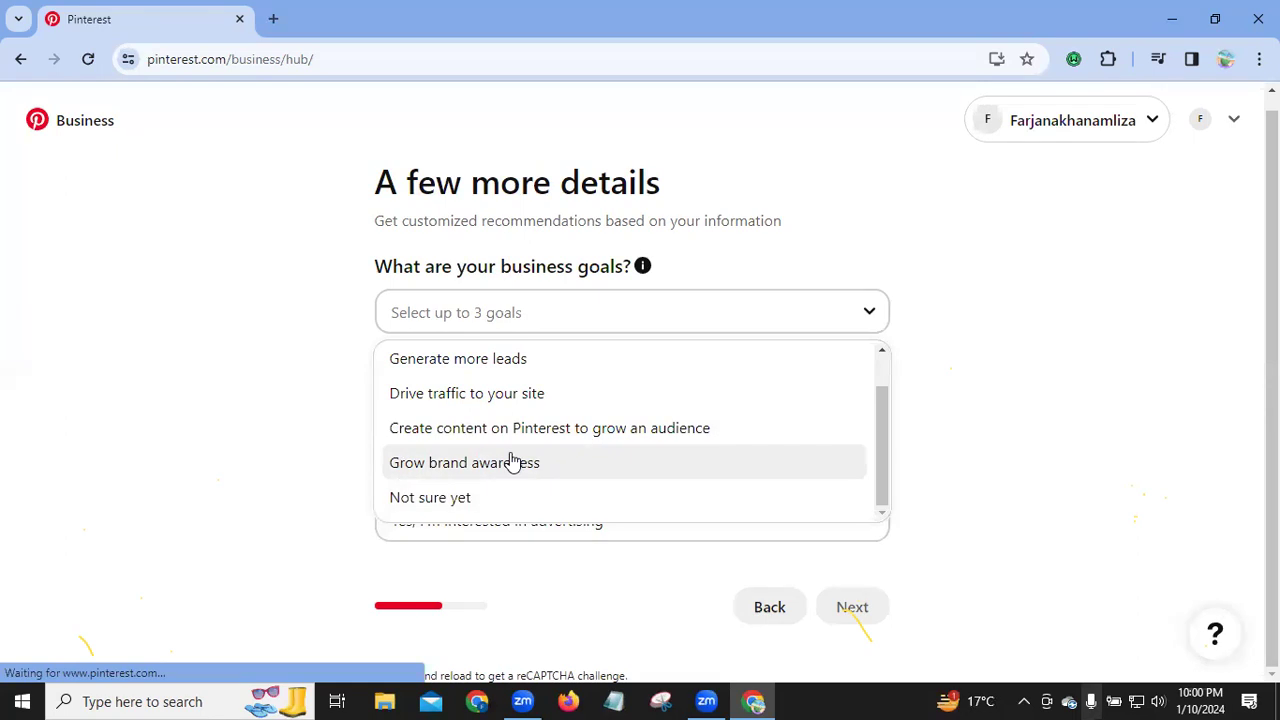
left_click(472, 466)
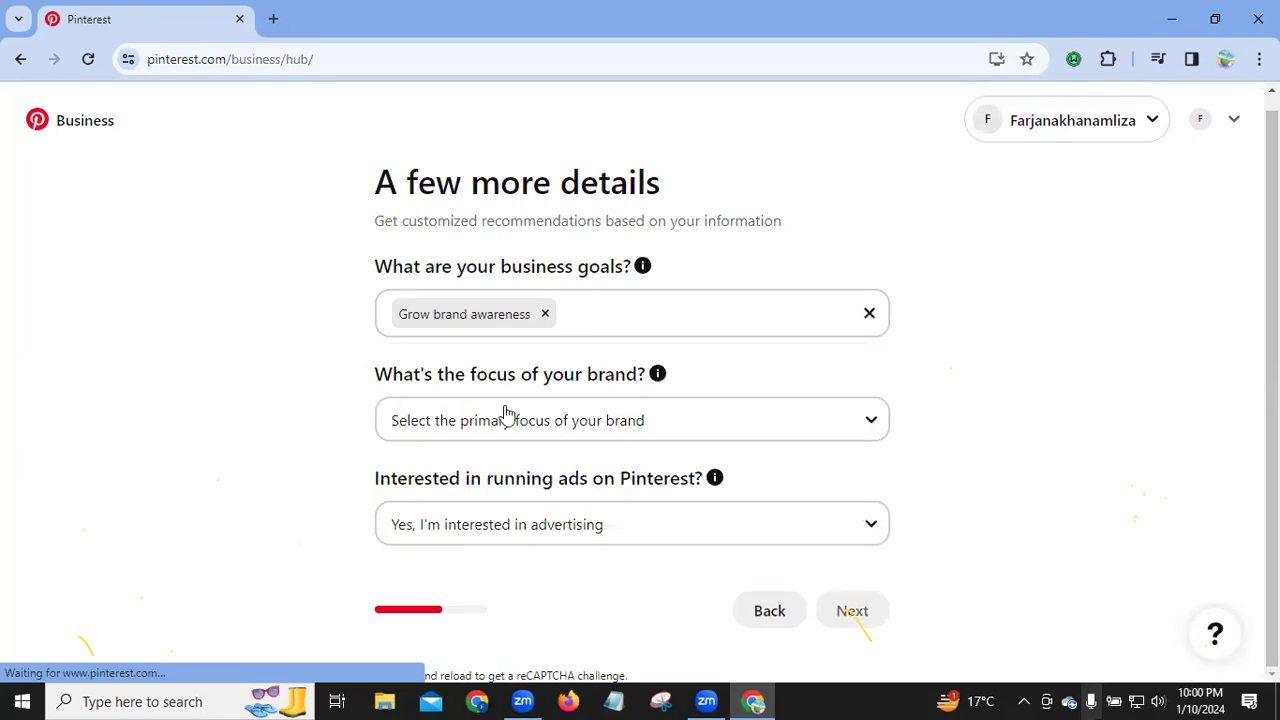
left_click(611, 318)
left_click(611, 318)
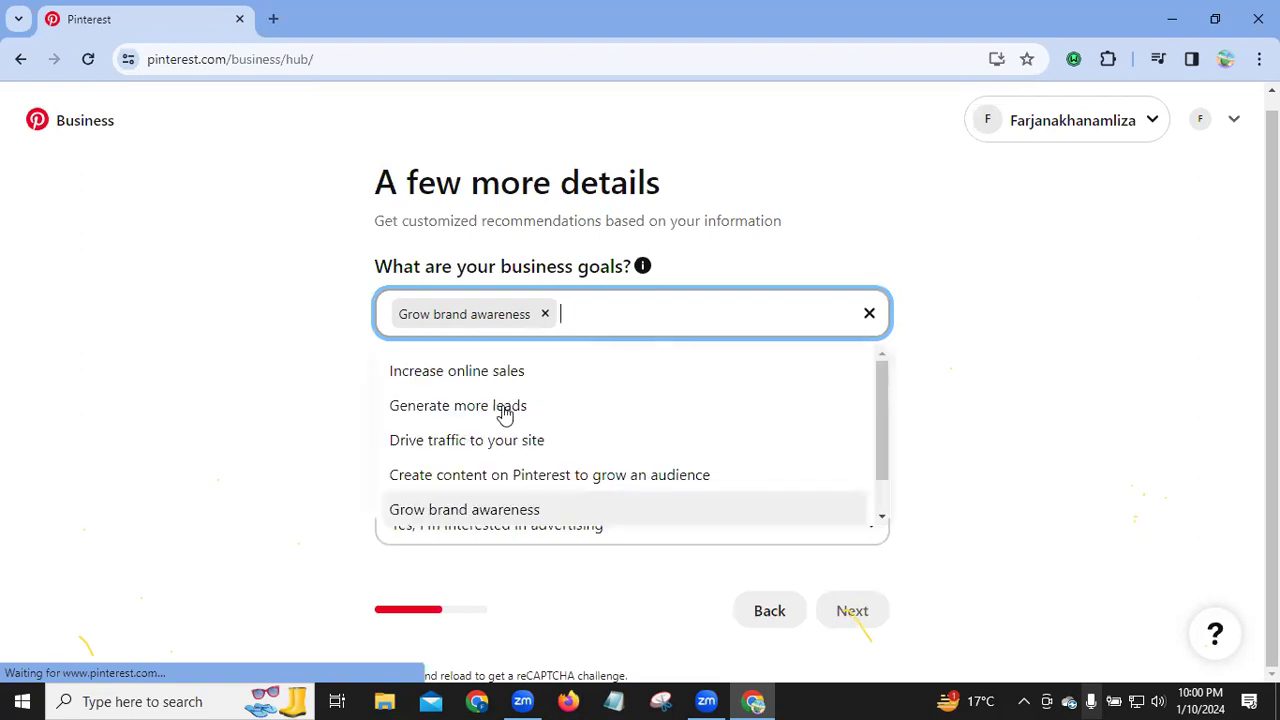
left_click(620, 480)
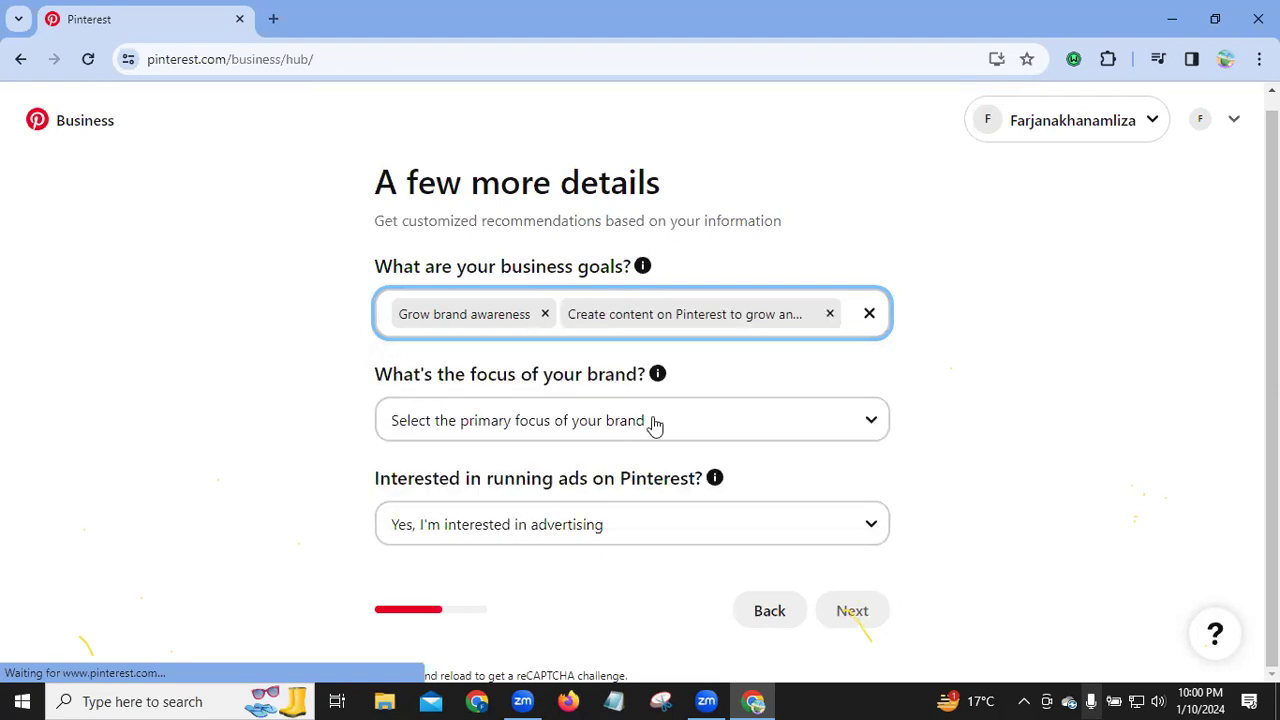
left_click(846, 312)
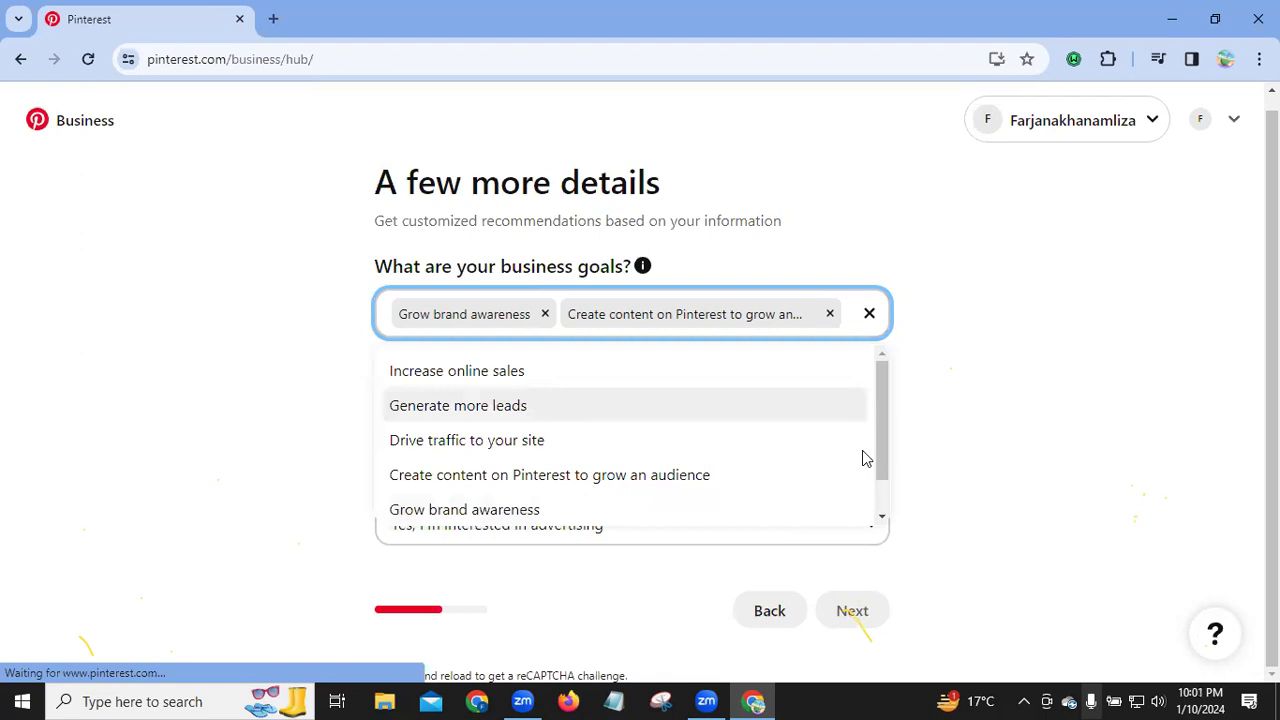
scroll(862, 450, "down", 1)
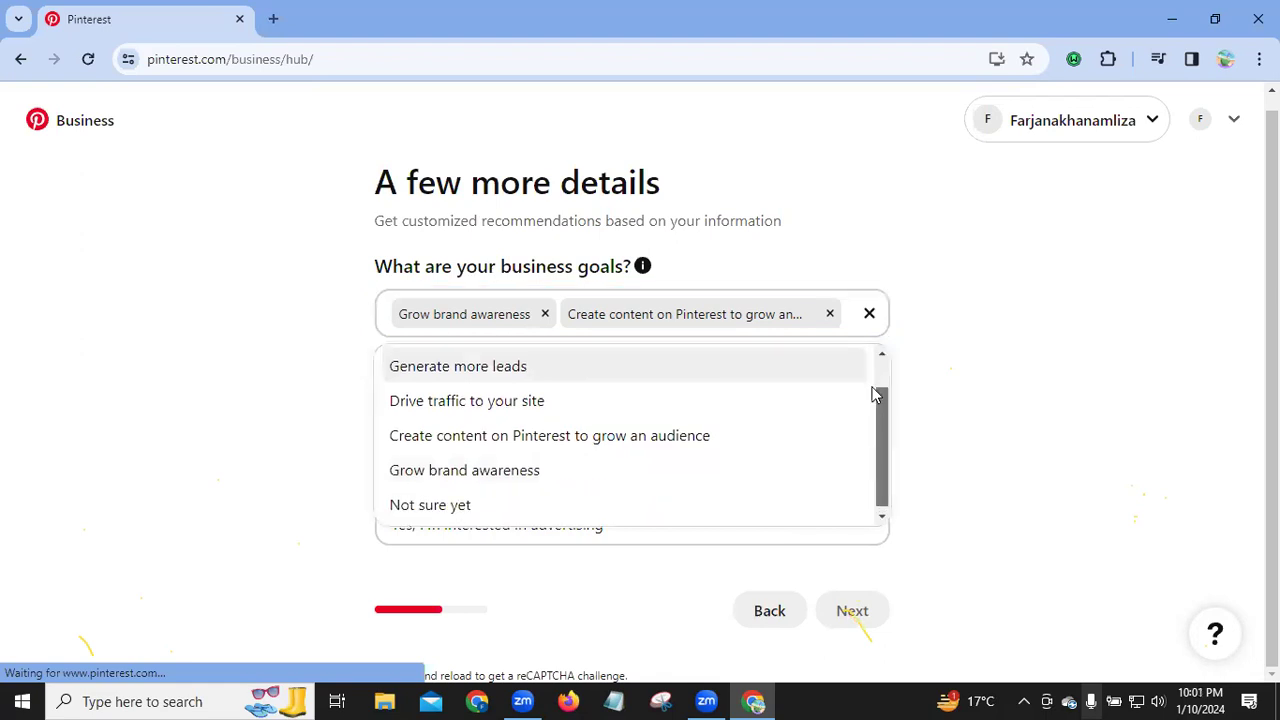
scroll(626, 408, "up", 1)
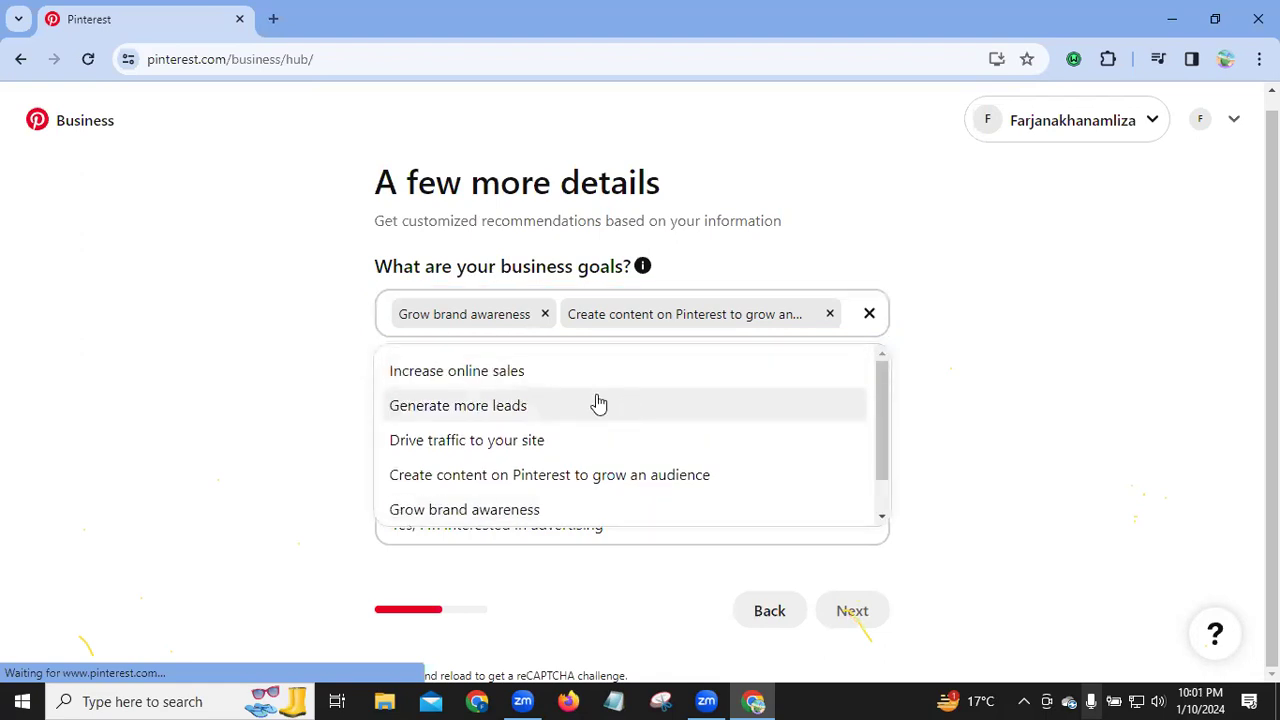
left_click(597, 404)
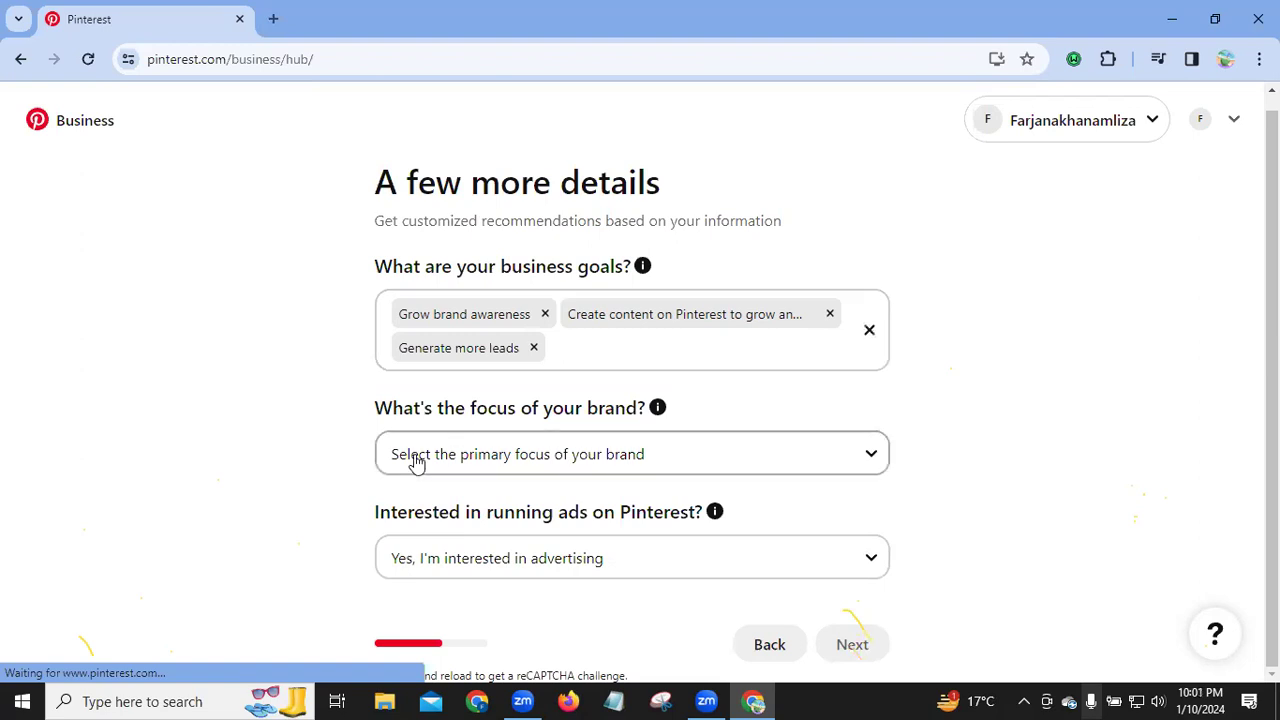
Step: Set brand focus to Other and ads interest to I'm not sure yet, then submit
left_click(823, 454)
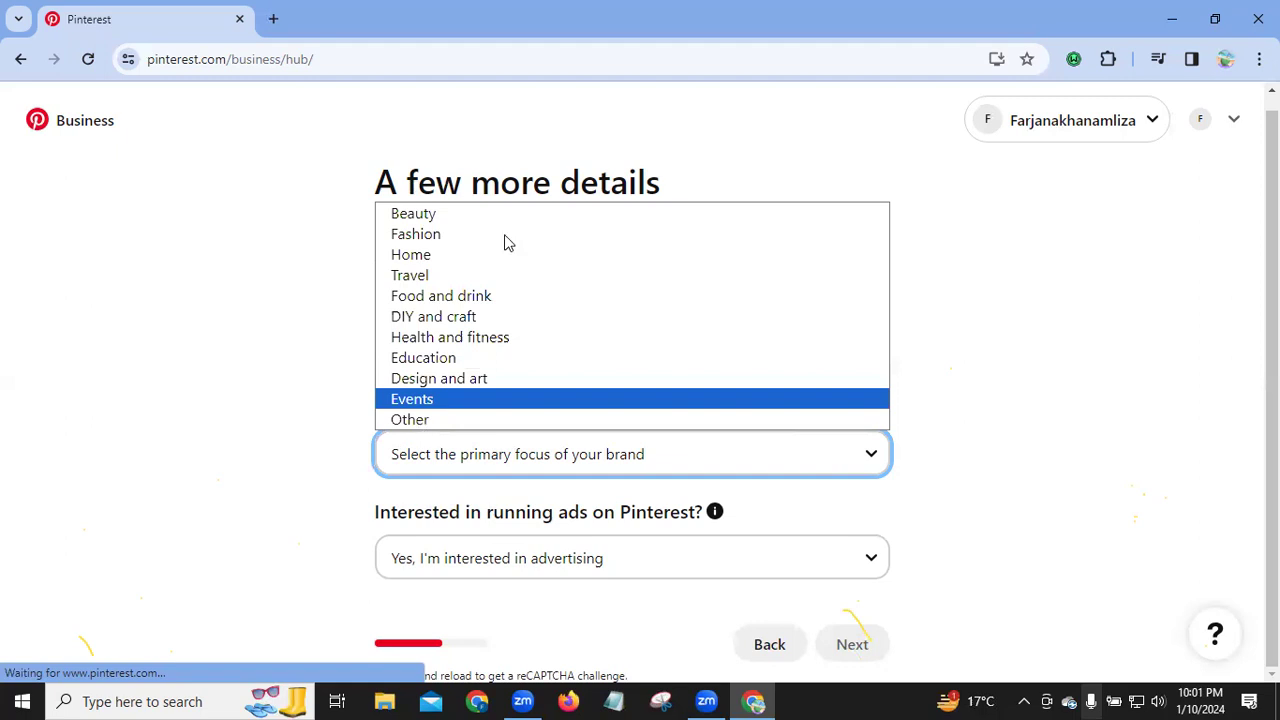
left_click(436, 421)
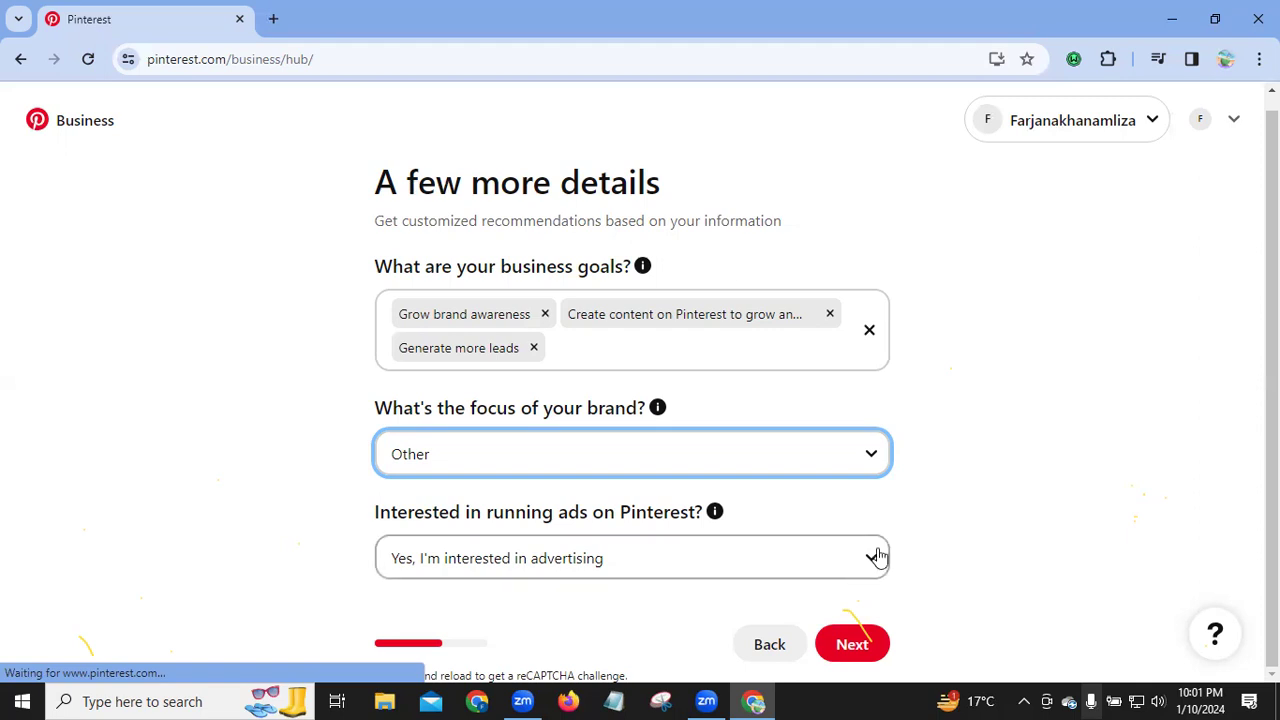
left_click(567, 562)
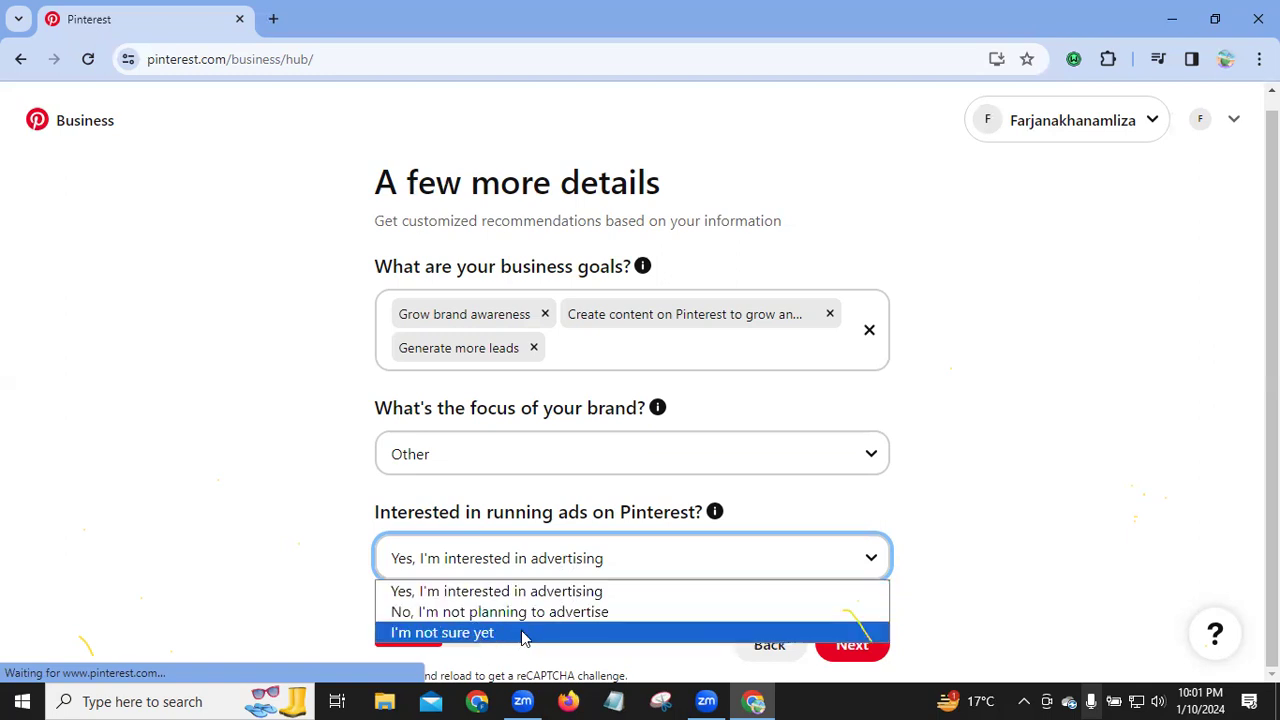
left_click(522, 634)
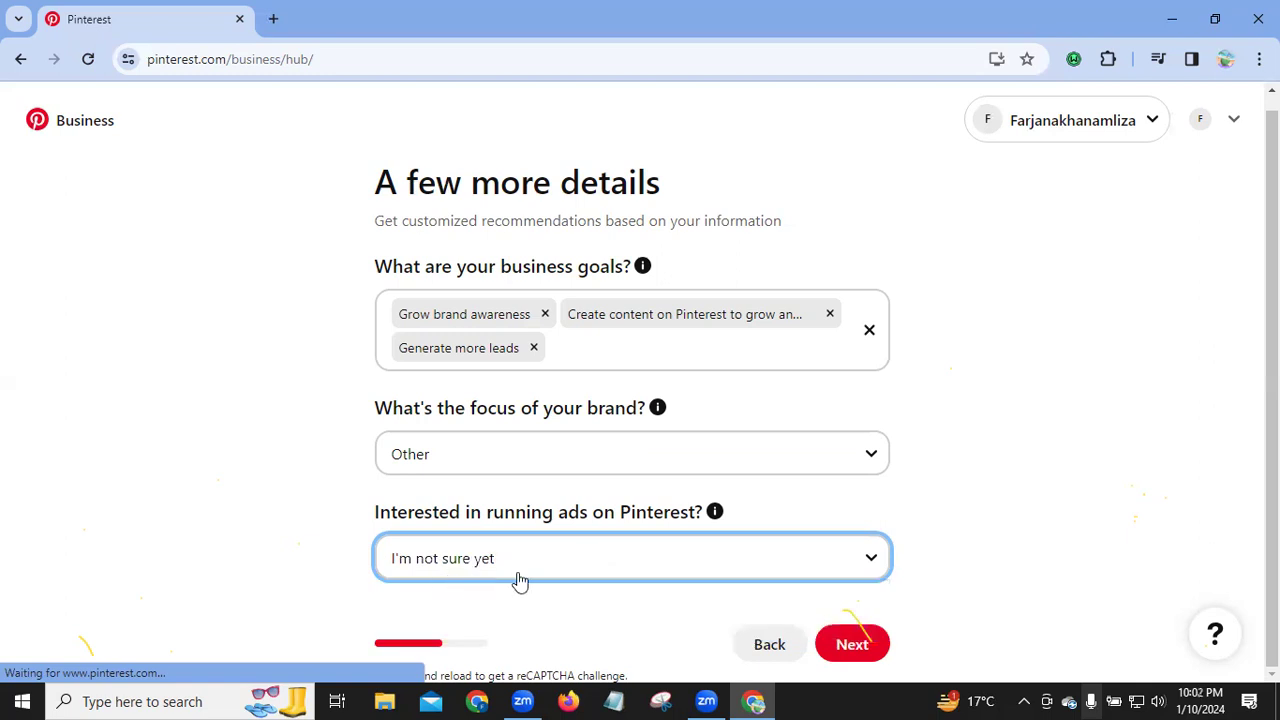
left_click(850, 646)
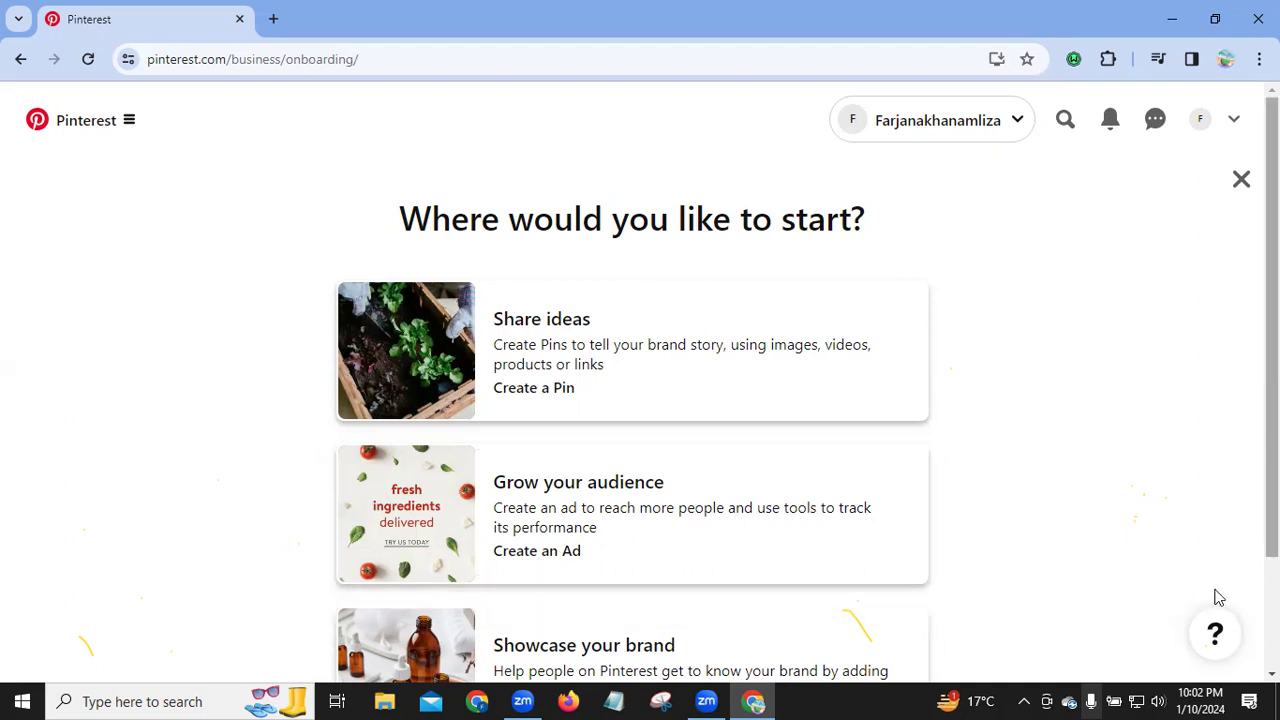
Step: Pick the Showcase your brand card as the starting point and continue
scroll(486, 609, "down", 2)
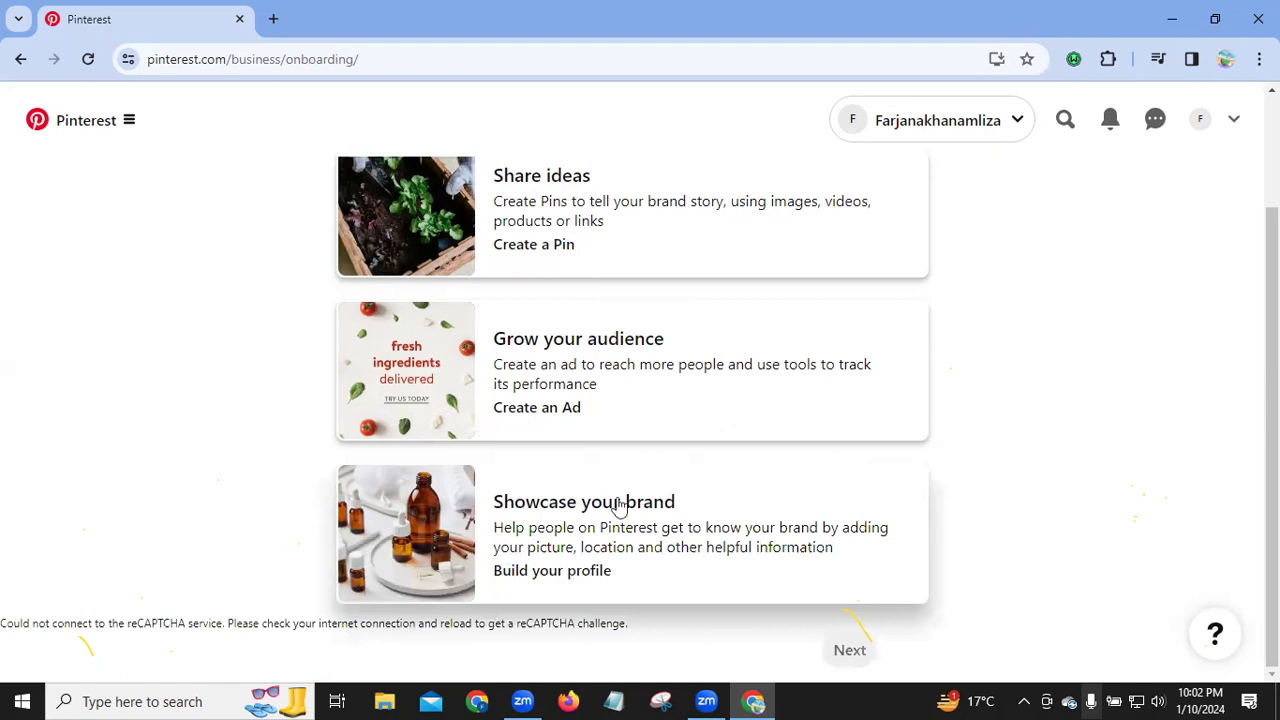
left_click(555, 578)
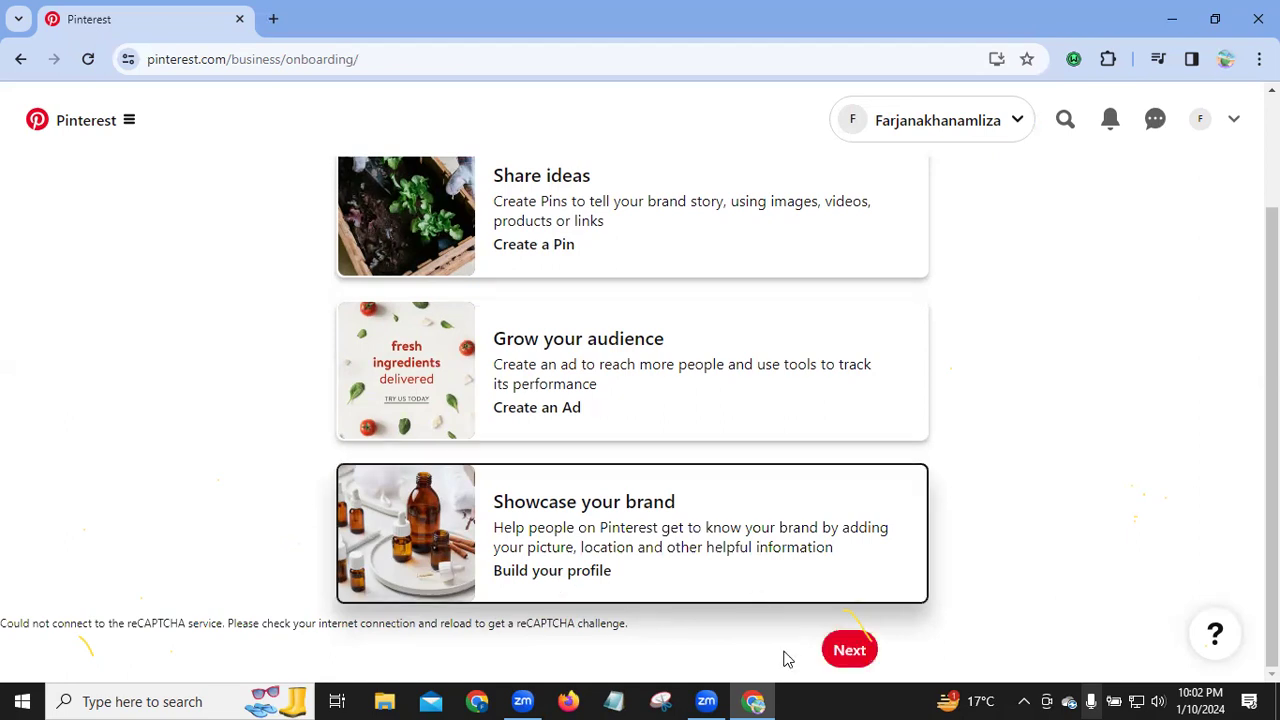
left_click(848, 652)
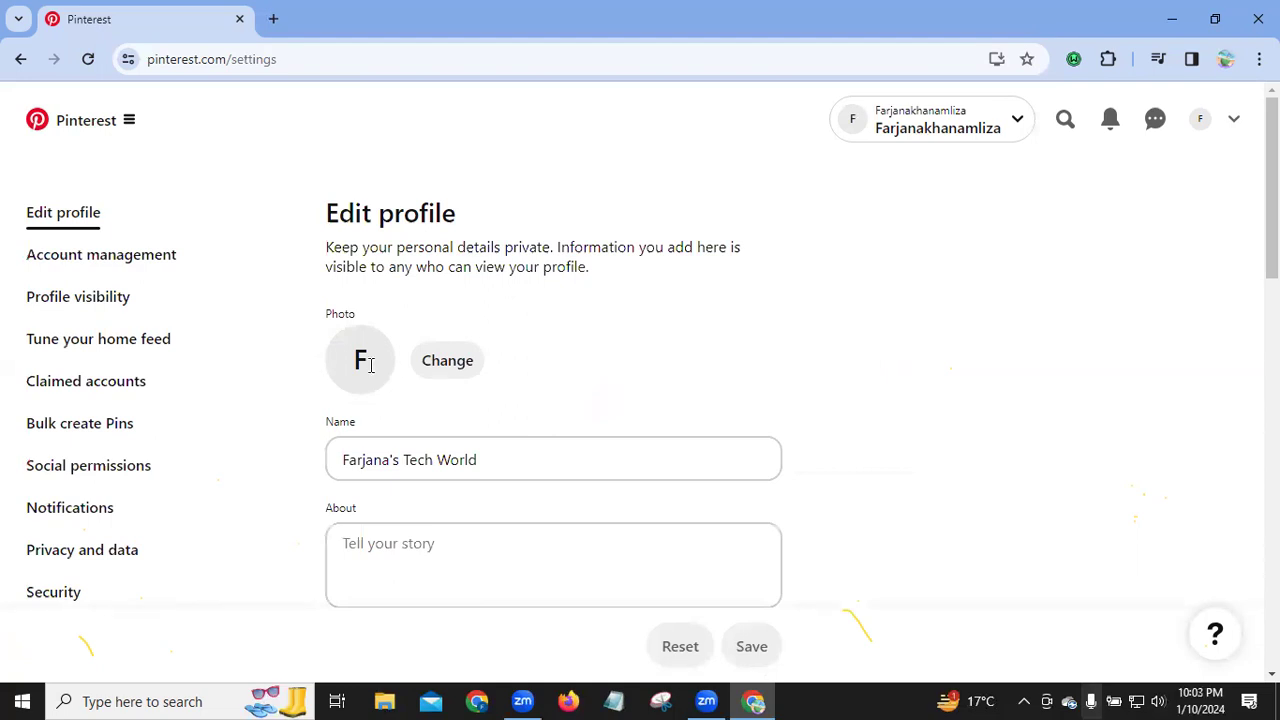
Step: Upload a picture from the Downloads folder as the new profile photo
left_click(452, 366)
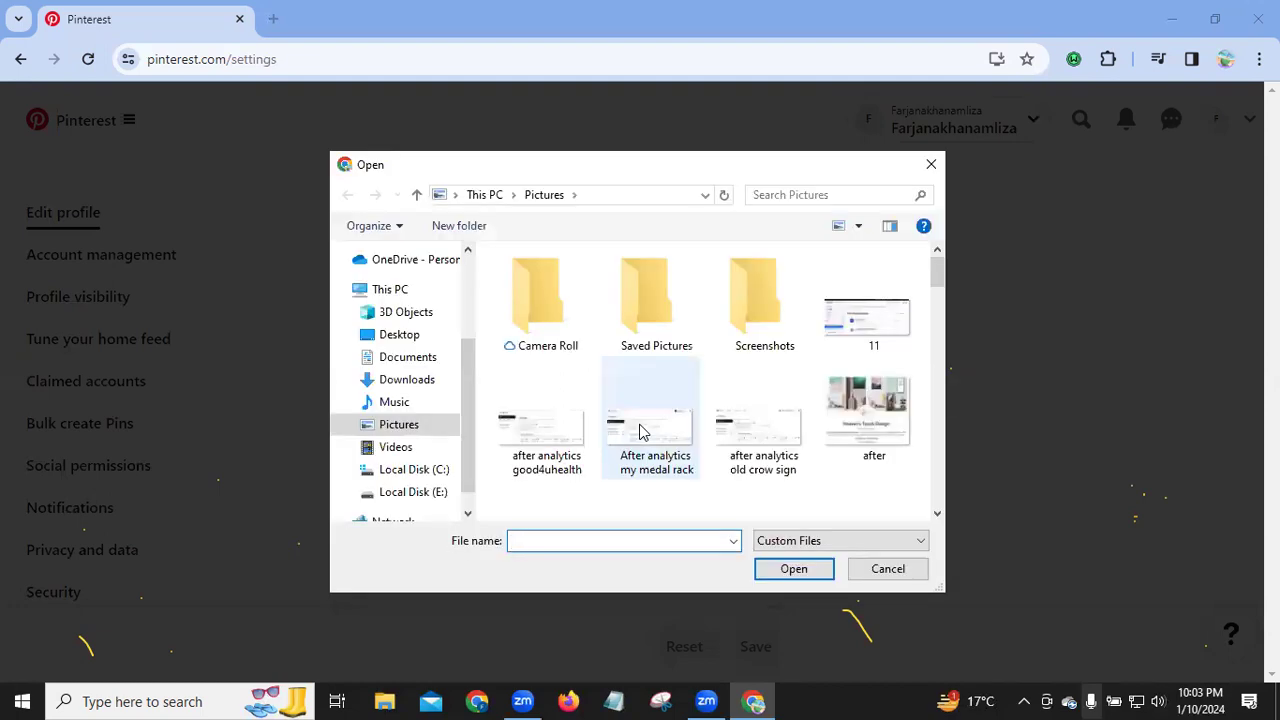
left_click(405, 380)
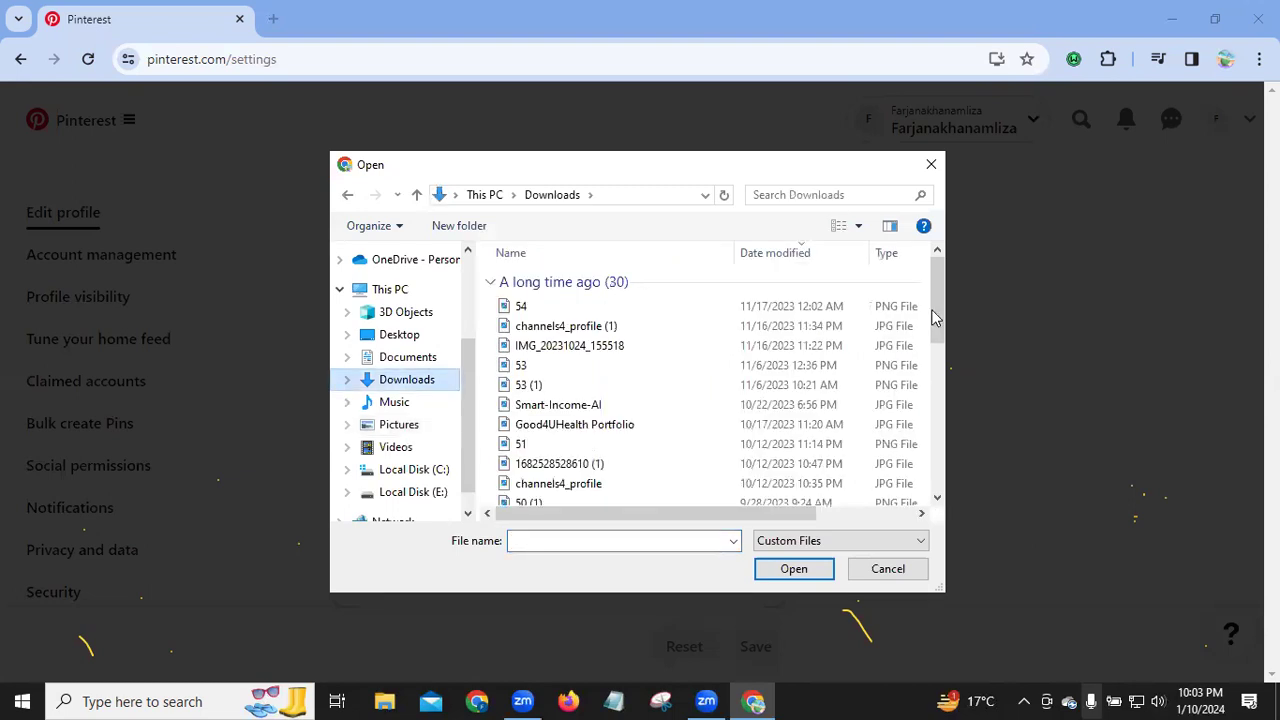
left_click_drag(937, 316, 866, 543)
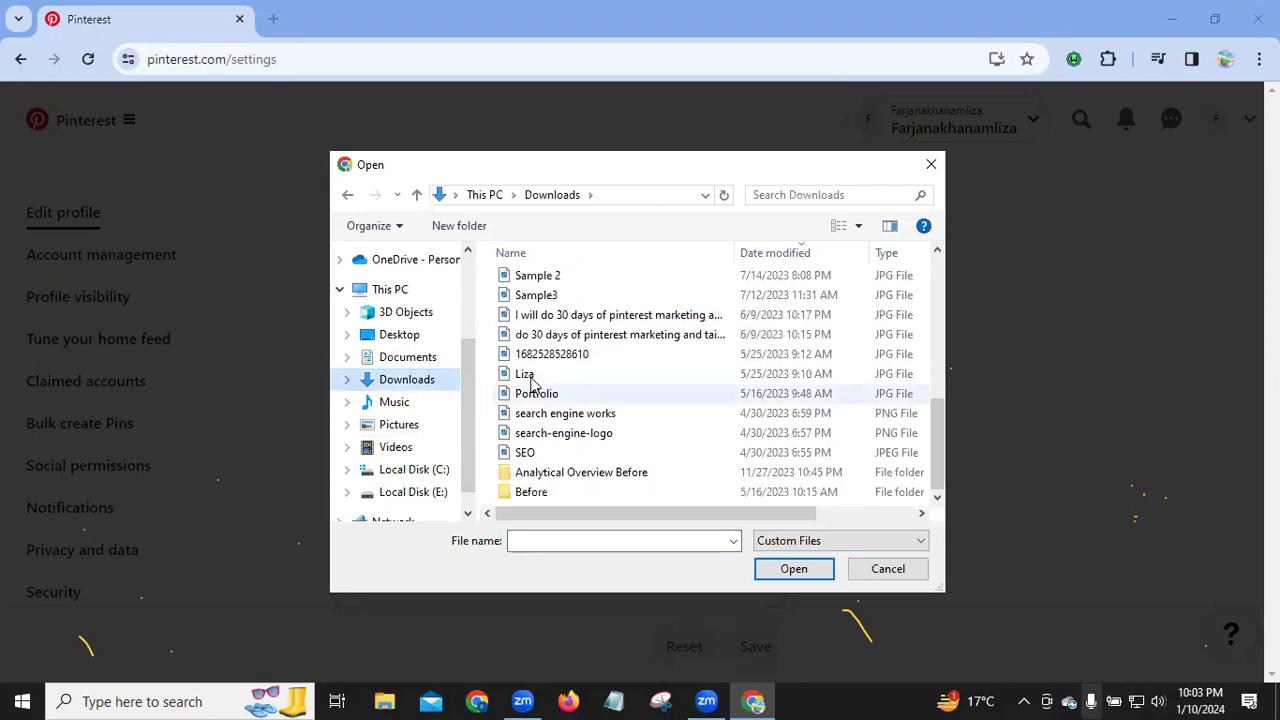
left_click(786, 571)
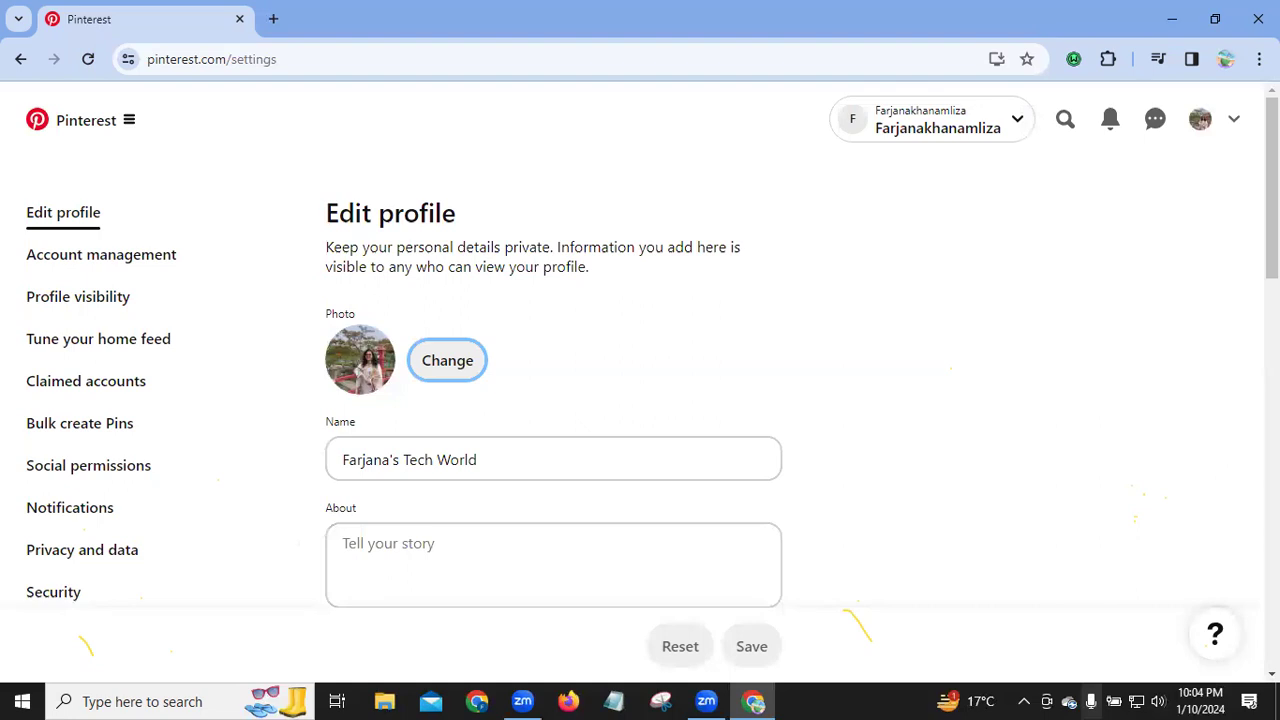
Step: In the About field, type the business name followed by 'is for educational & skill devoloping'
scroll(498, 303, "down", 2)
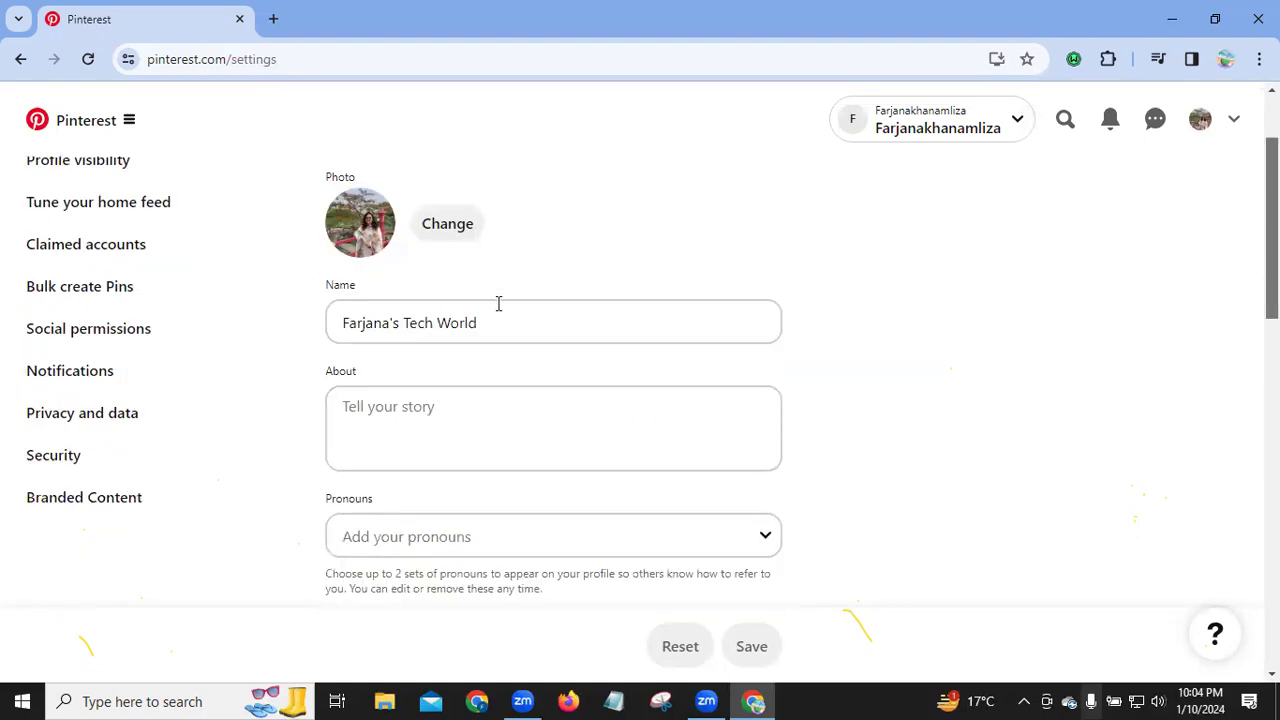
left_click(497, 304)
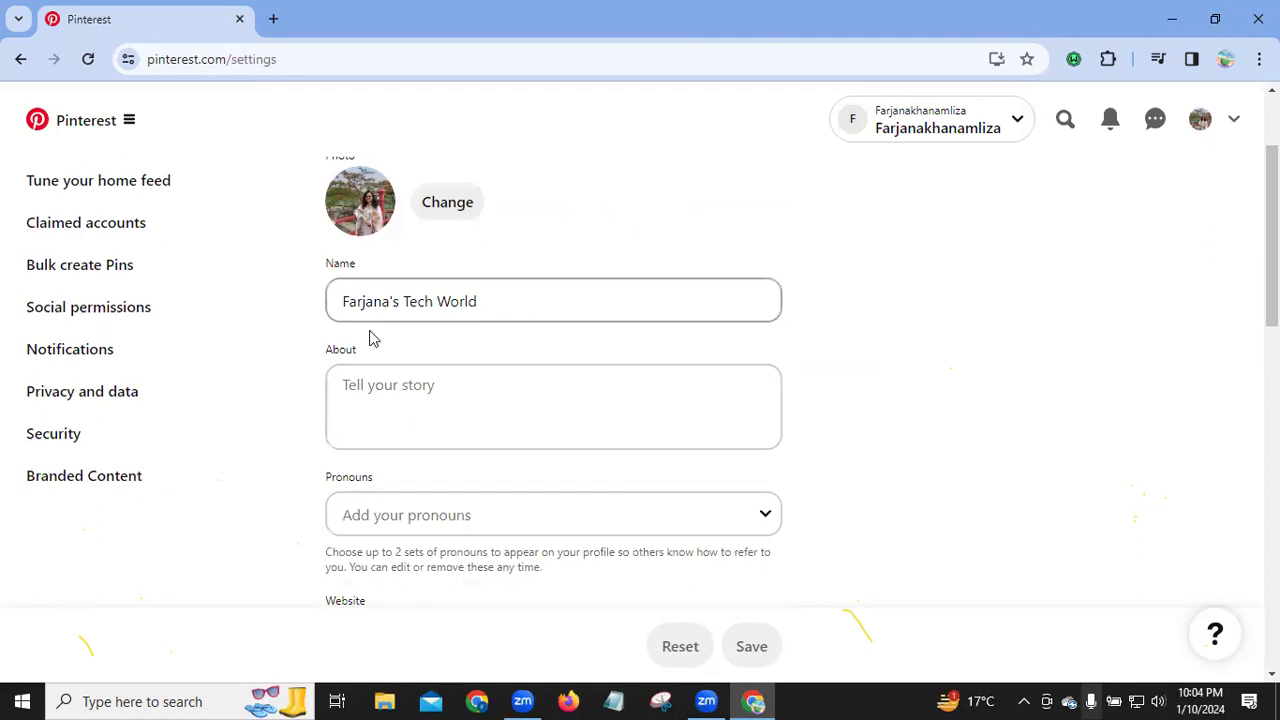
left_click(397, 392)
left_click(397, 392)
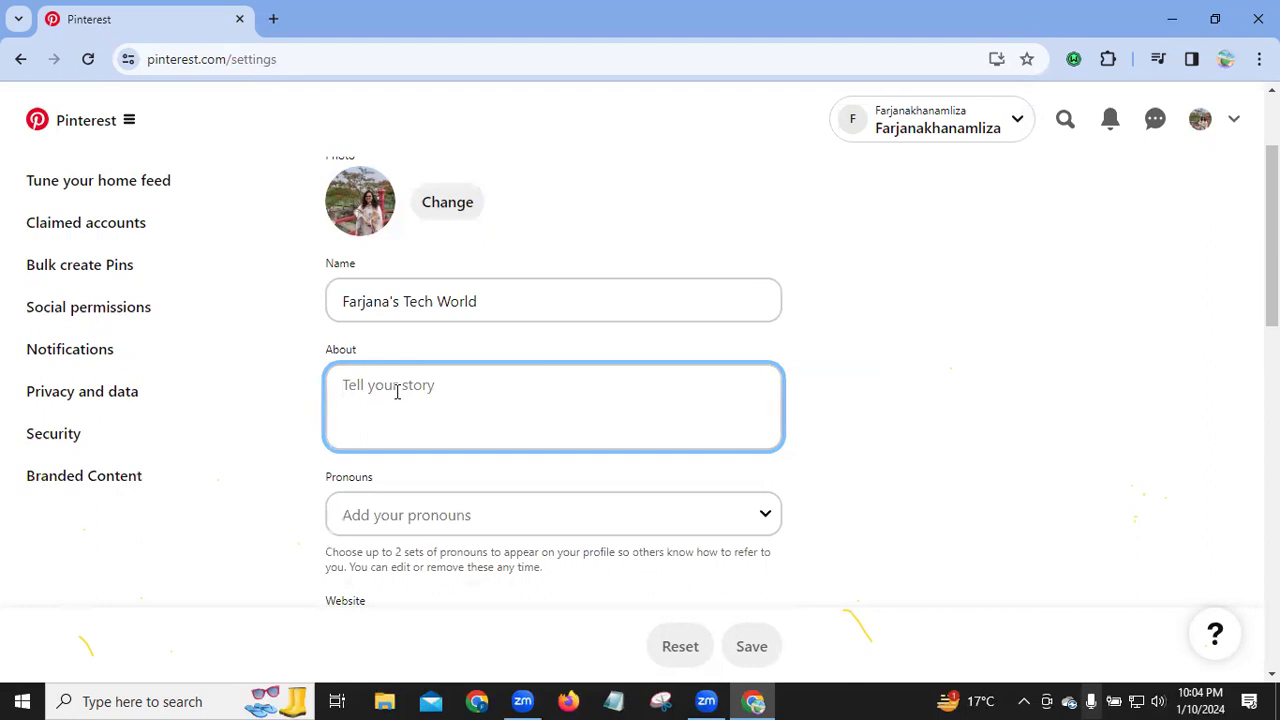
type("Farja")
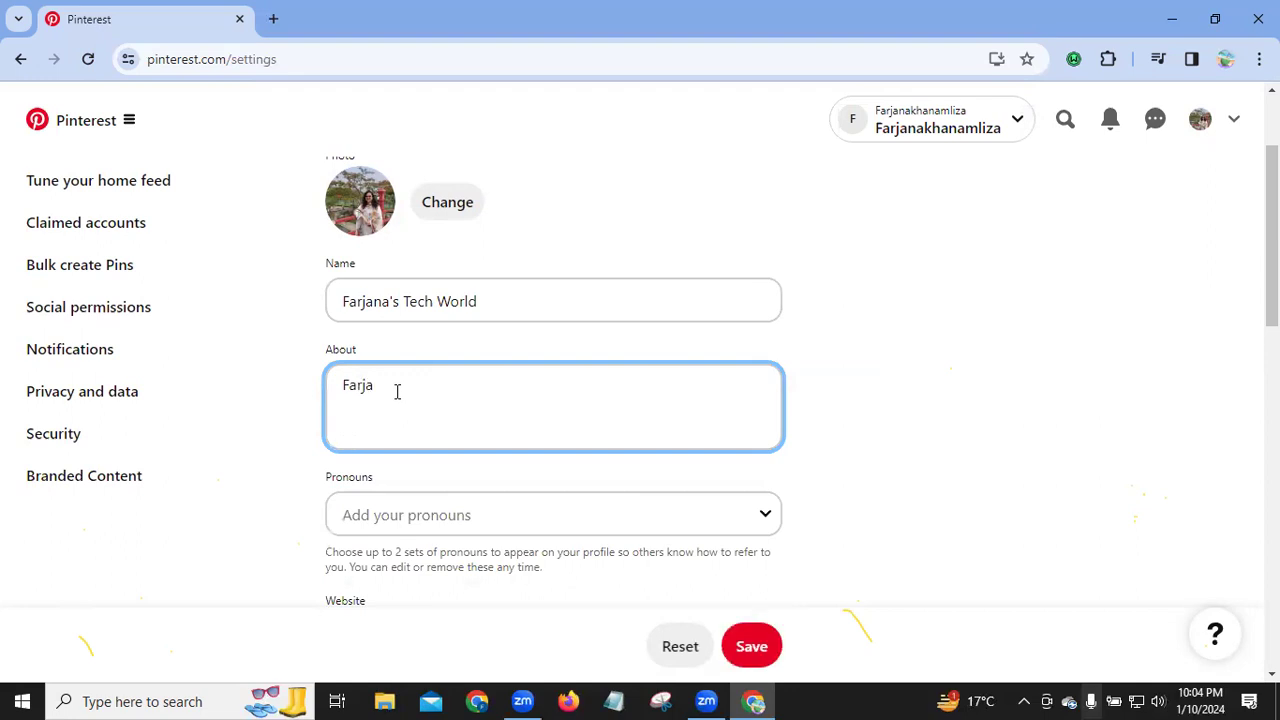
type("na's Tech World is")
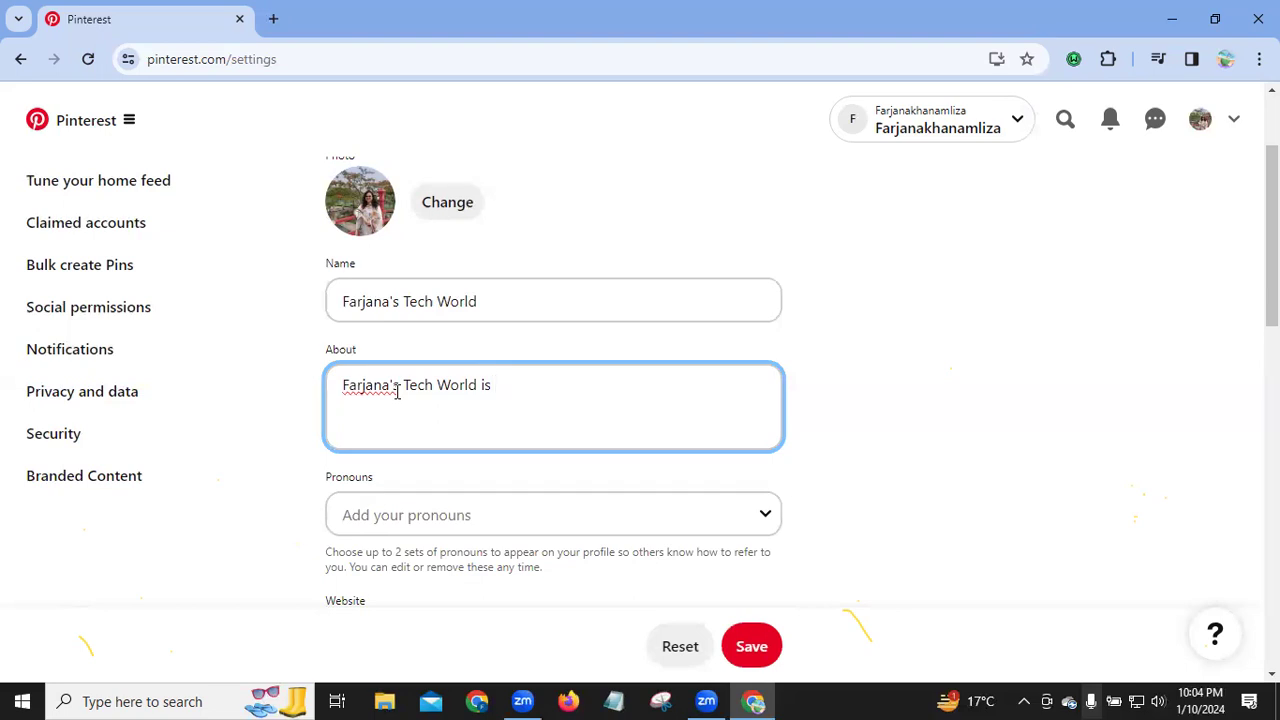
type("for educational & skill dev")
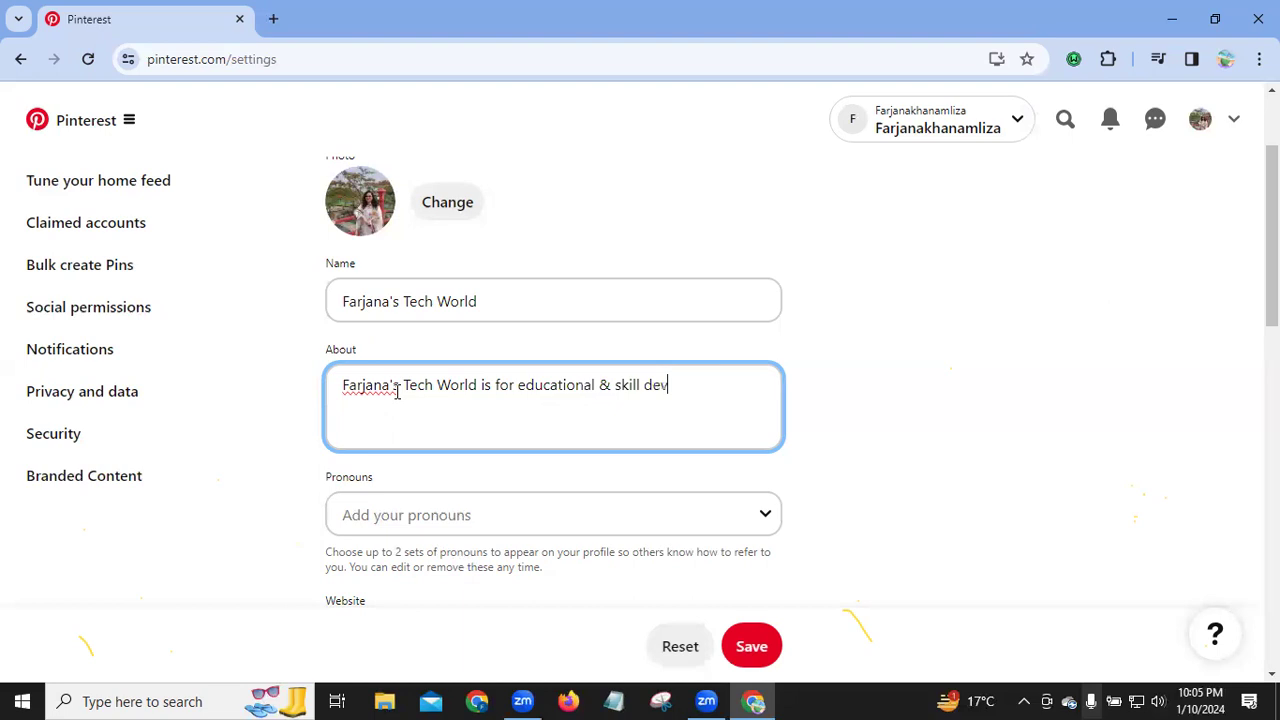
type("oloping")
Step: Correct 'devoloping' to 'developing' and append 'purpose. It helps the digital marketers & freelancers #DigitalMarketing #Freelancing'
left_click(675, 391)
type("e")
left_click(740, 390)
type("purpose")
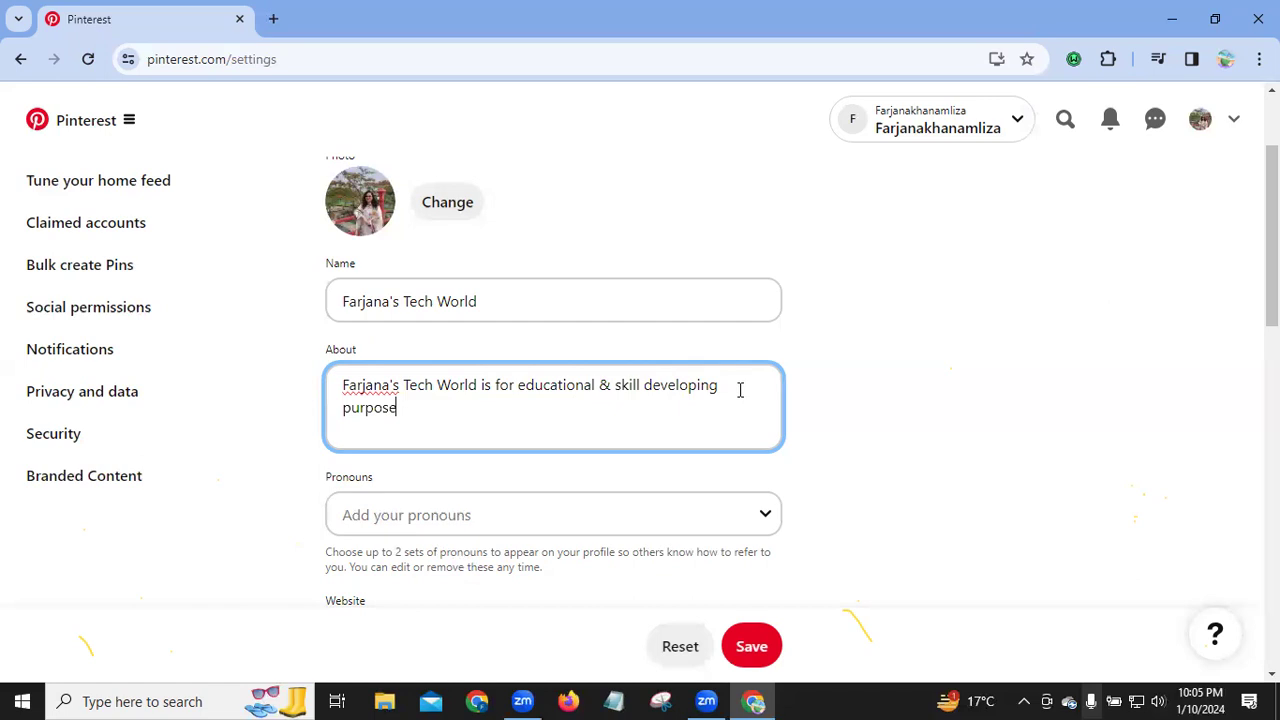
type(". It helps the digital marketers & freelancers.")
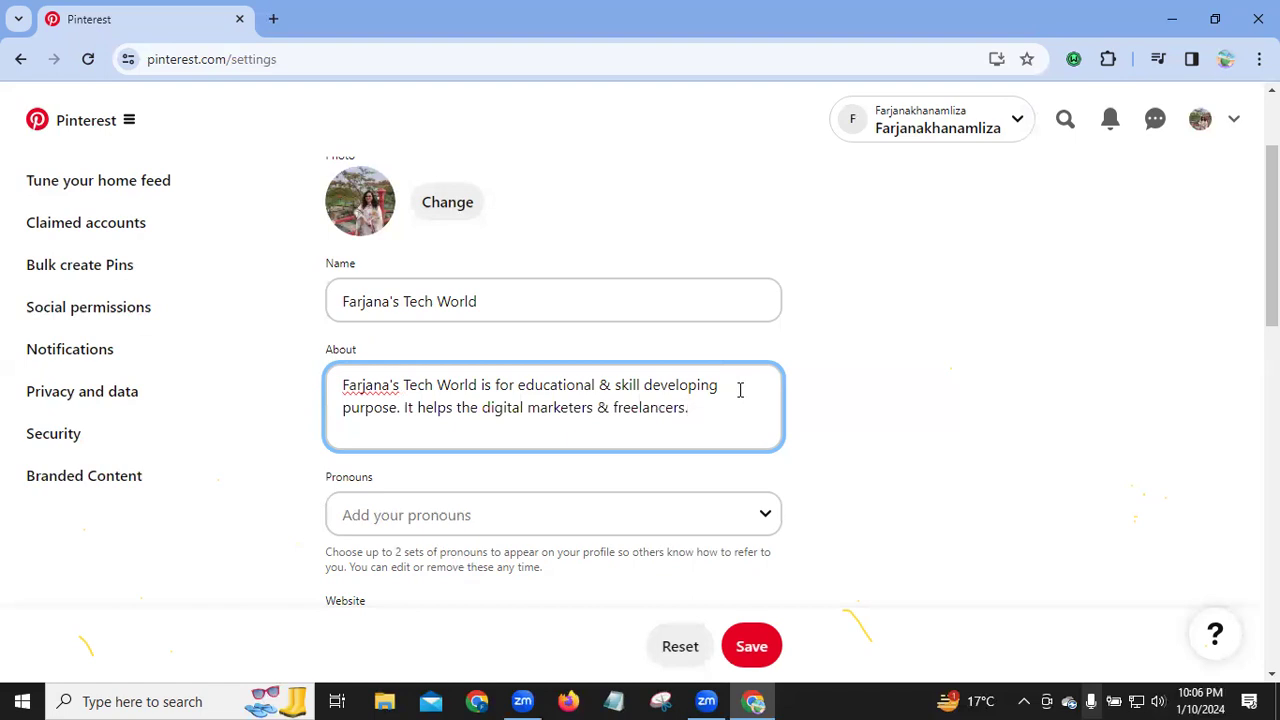
type("#")
type("DigitalMarketing #Freelancing")
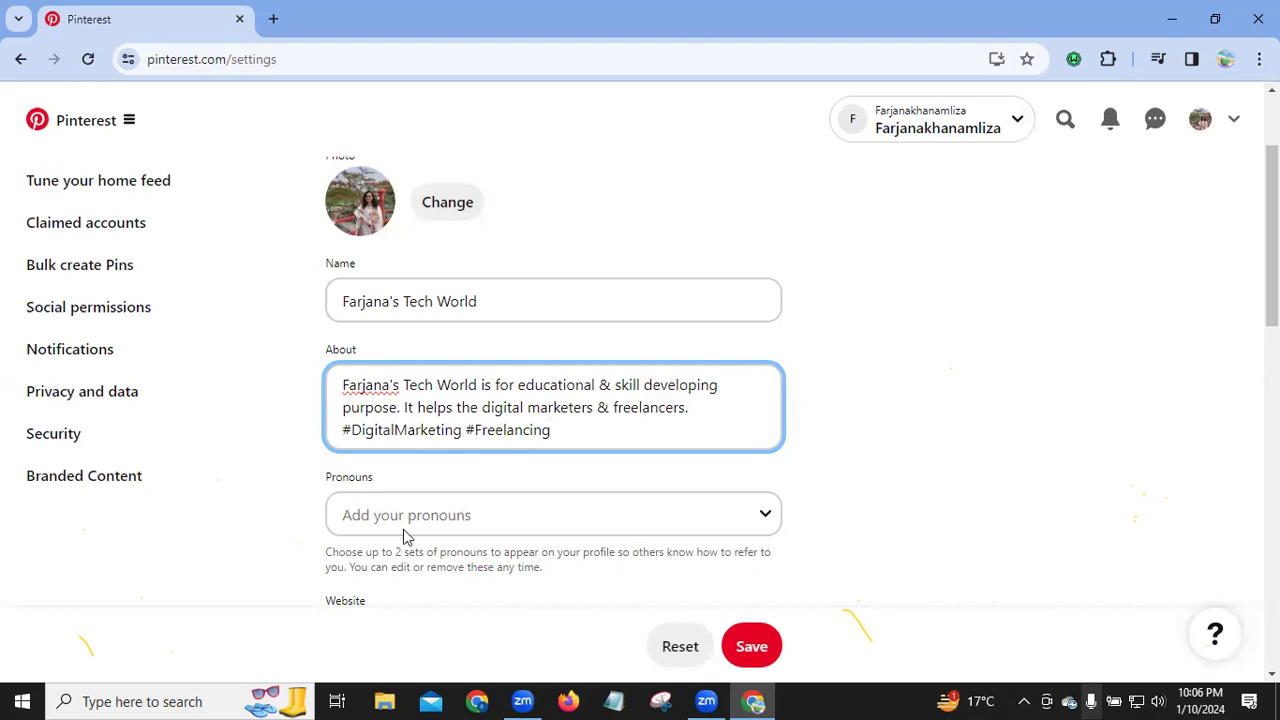
Step: Set the profile's pronouns to she/her
left_click(766, 520)
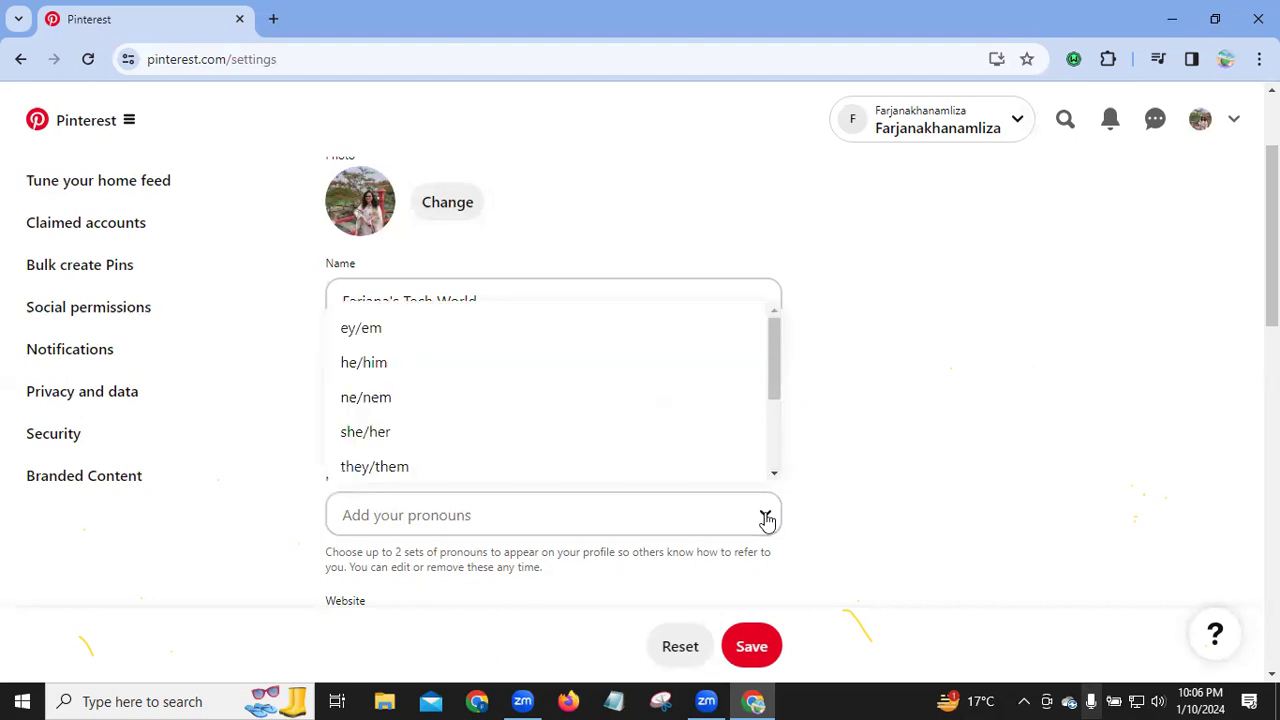
left_click(386, 431)
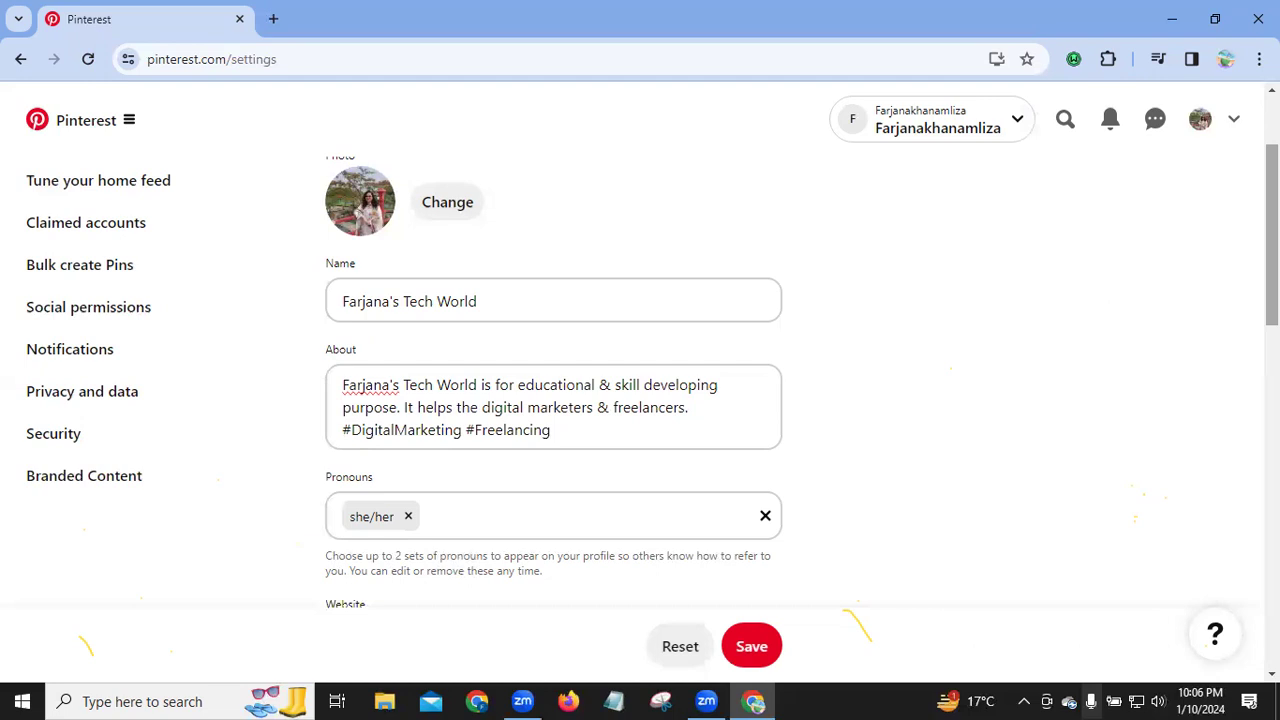
scroll(1224, 347, "down", 1)
scroll(1224, 347, "down", 3)
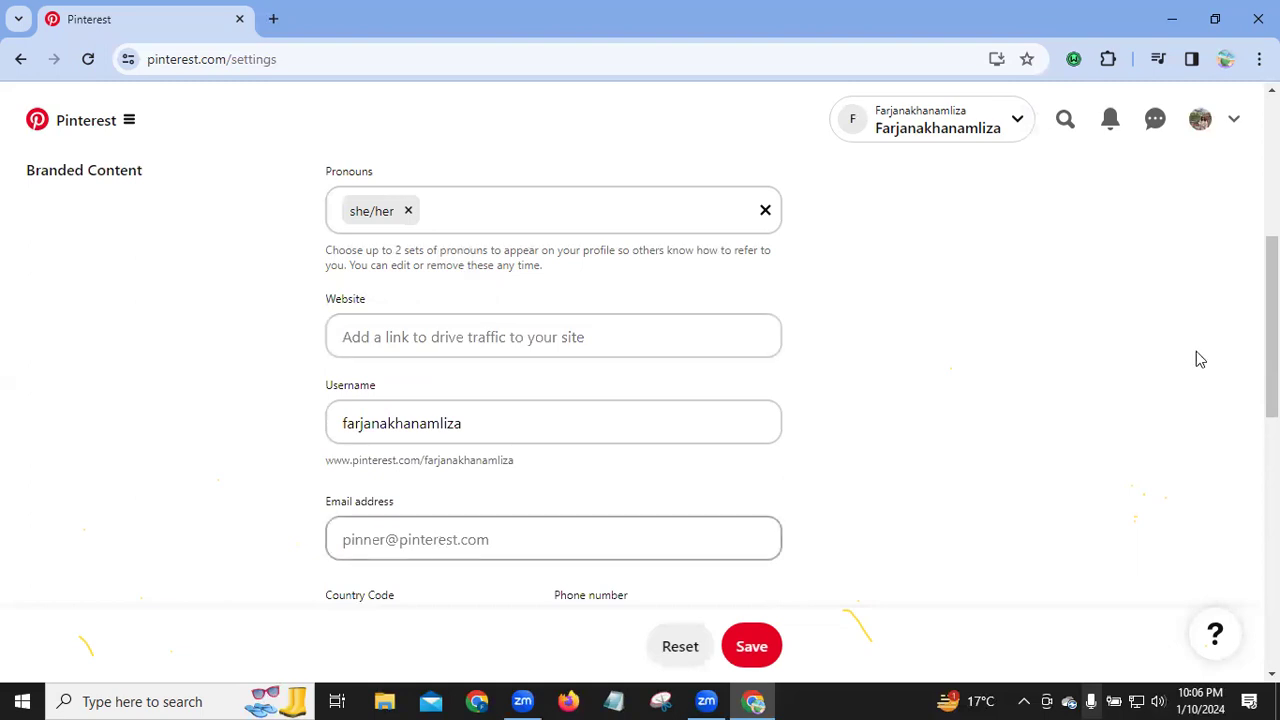
scroll(1240, 428, "down", 3)
scroll(1166, 408, "down", 1)
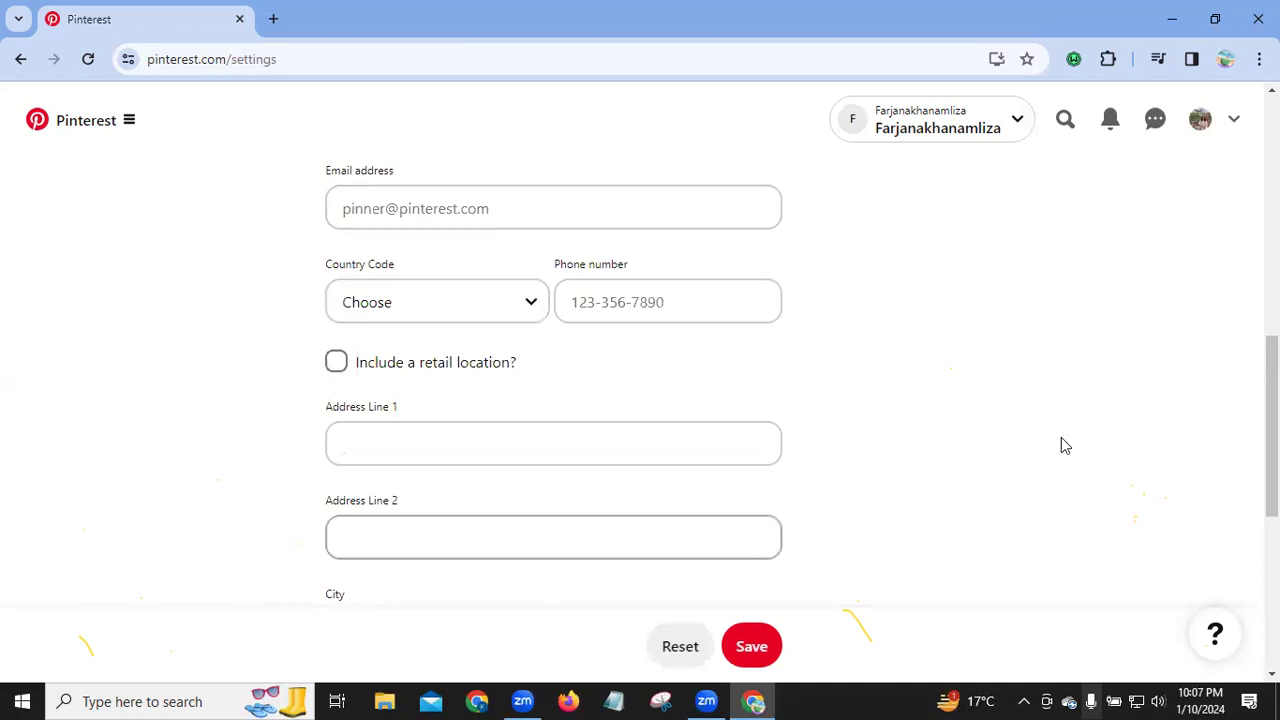
Step: Save the profile changes and return to the top of Edit profile
left_click(750, 646)
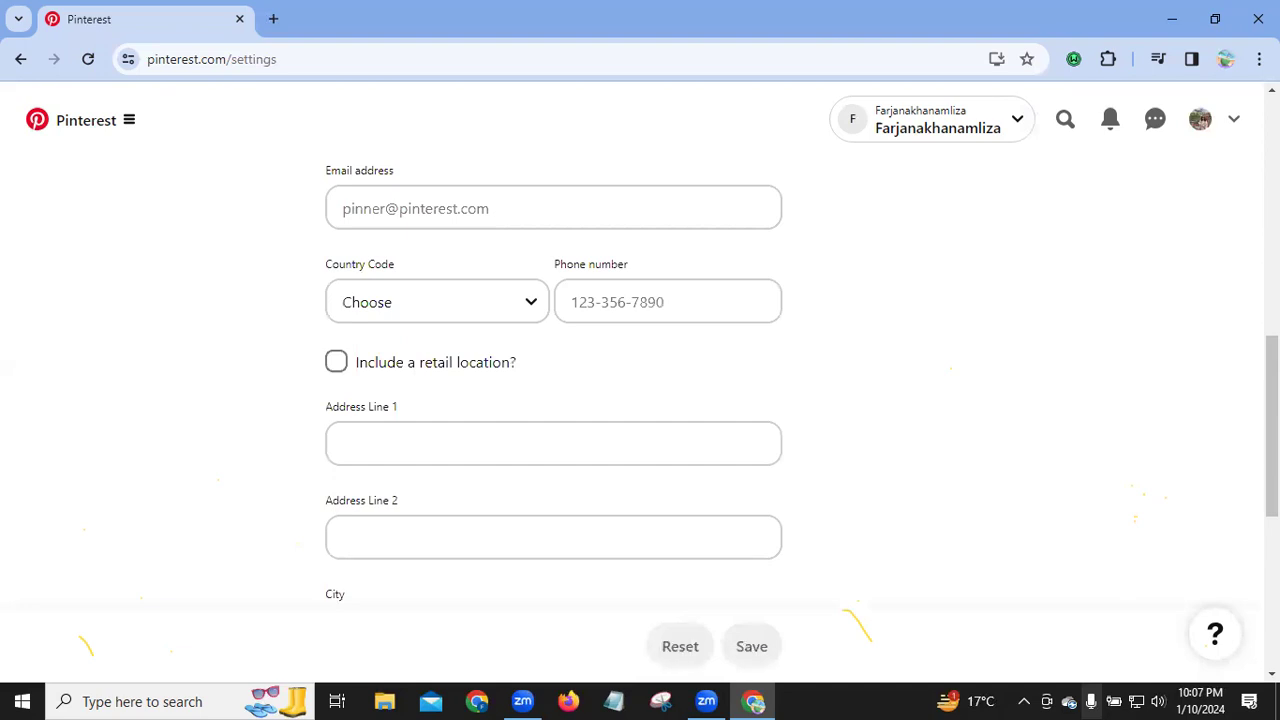
scroll(75, 400, "up", 10)
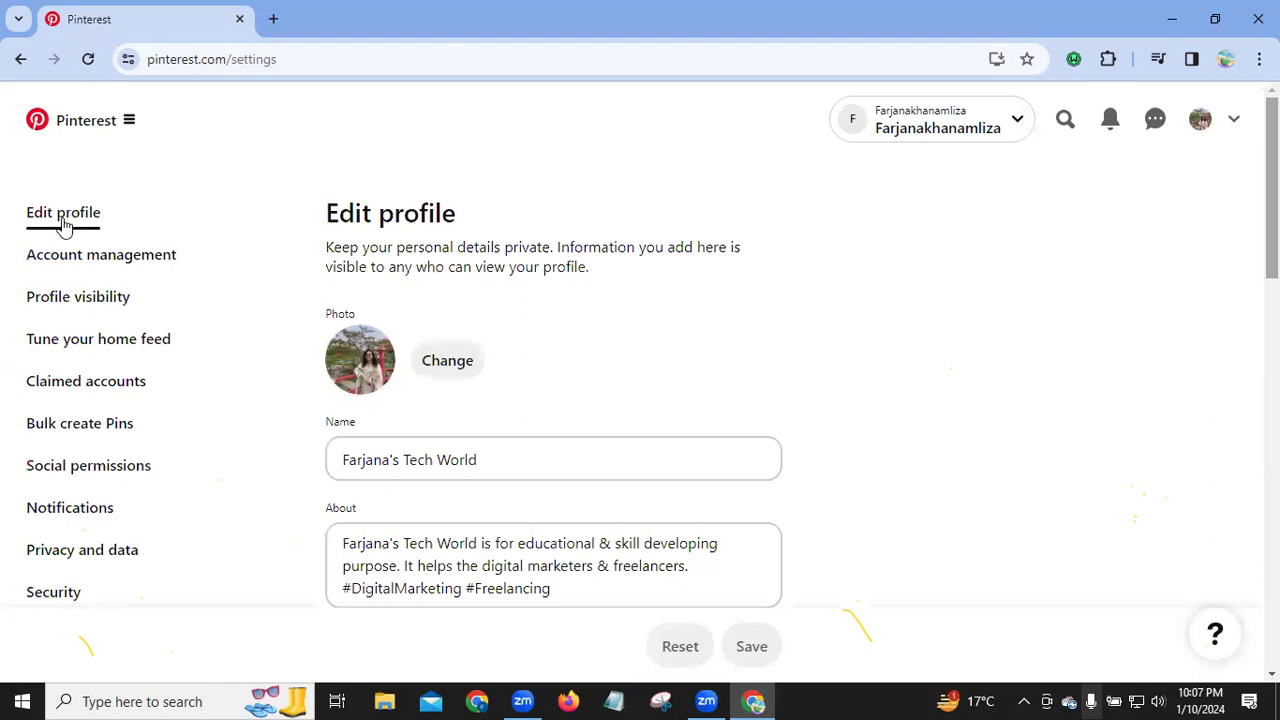
Step: Review the Account management settings down to Deactivation and deletion, then open Profile visibility
left_click(107, 259)
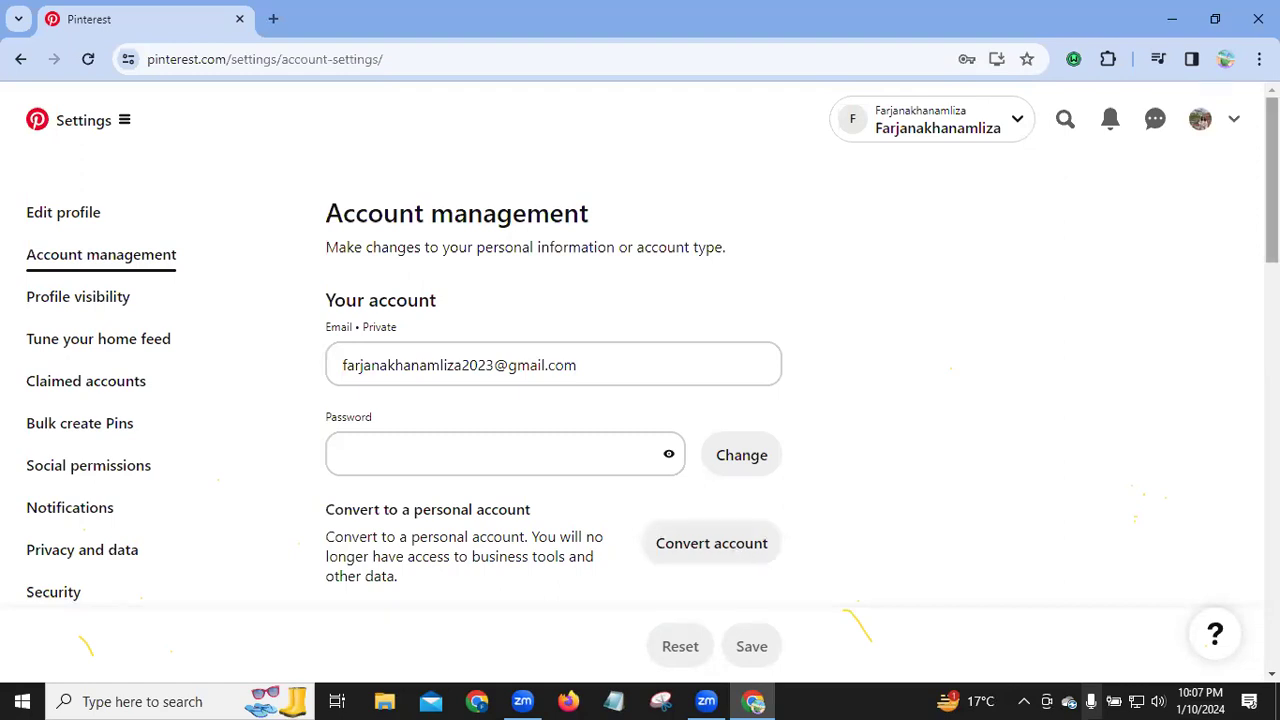
scroll(640, 390, "down", 4)
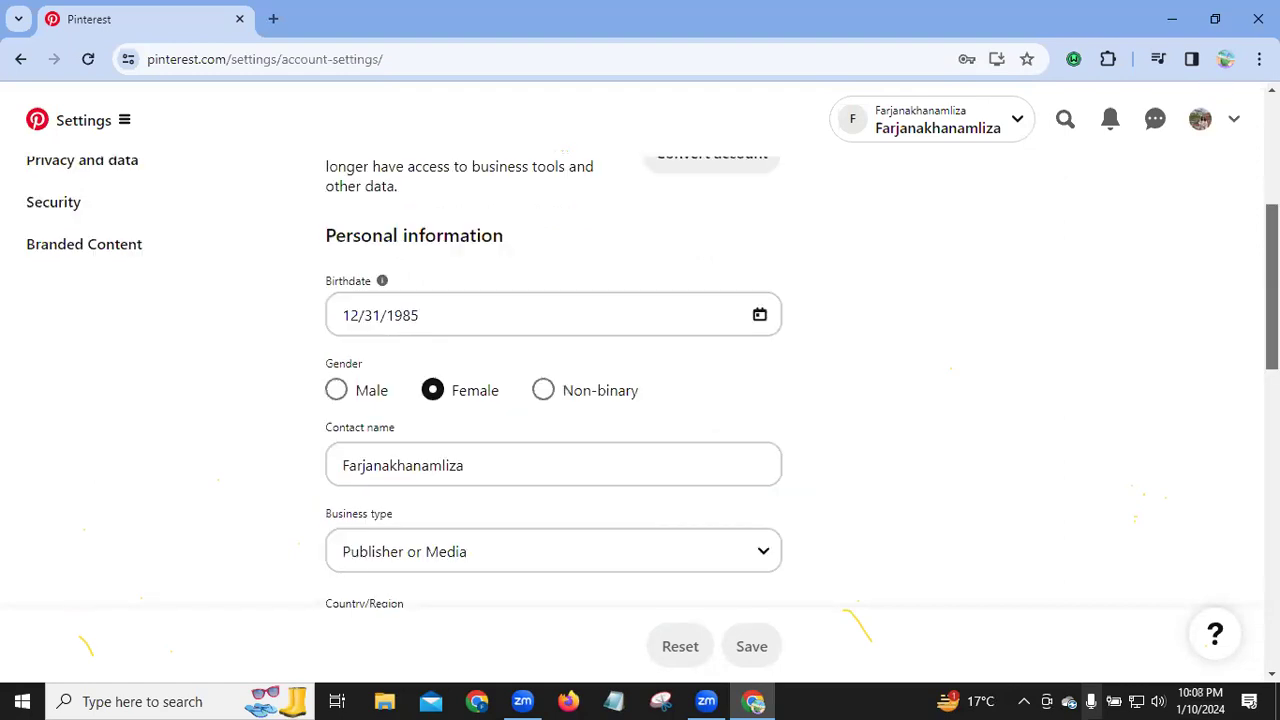
scroll(486, 549, "down", 1)
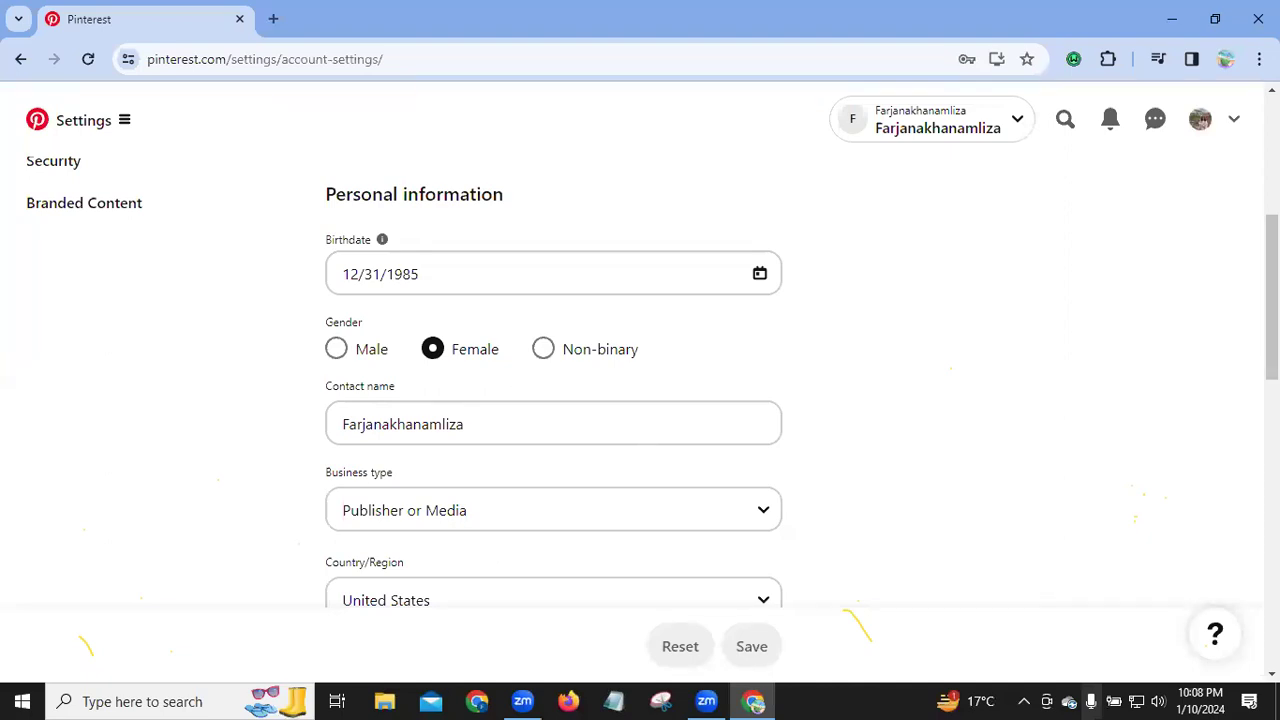
scroll(1224, 562, "down", 1)
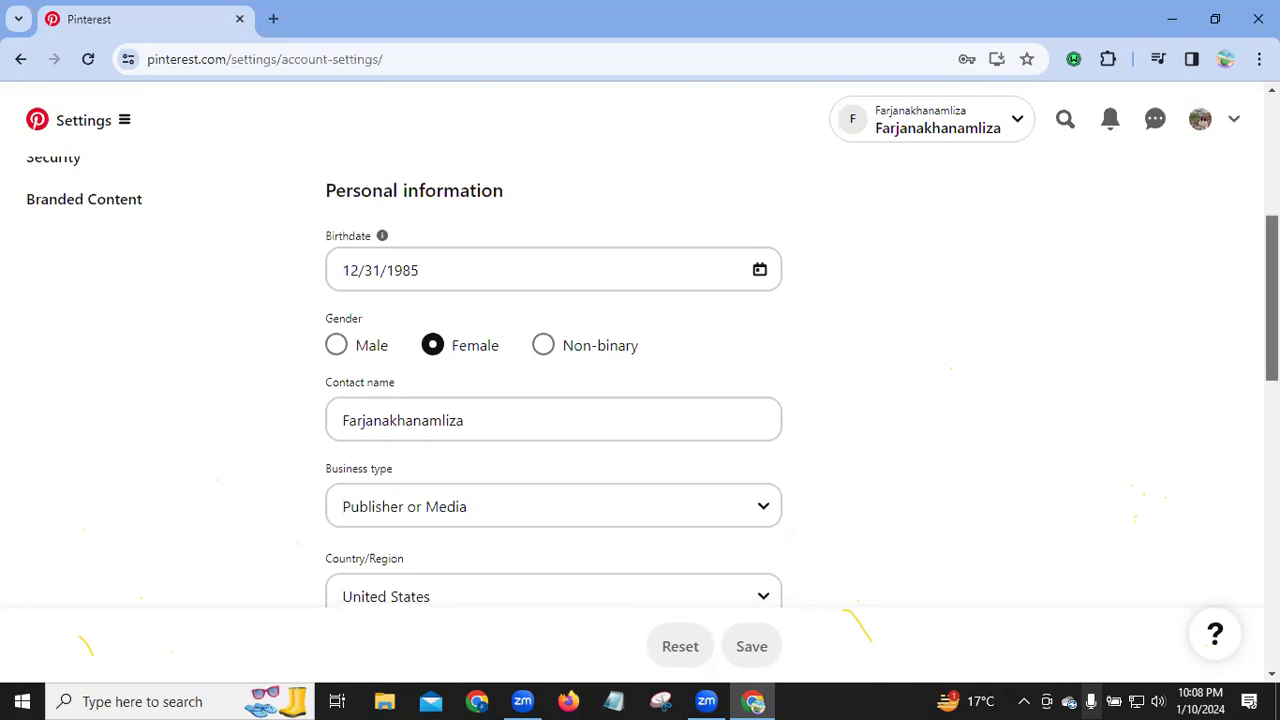
scroll(1224, 562, "down", 10)
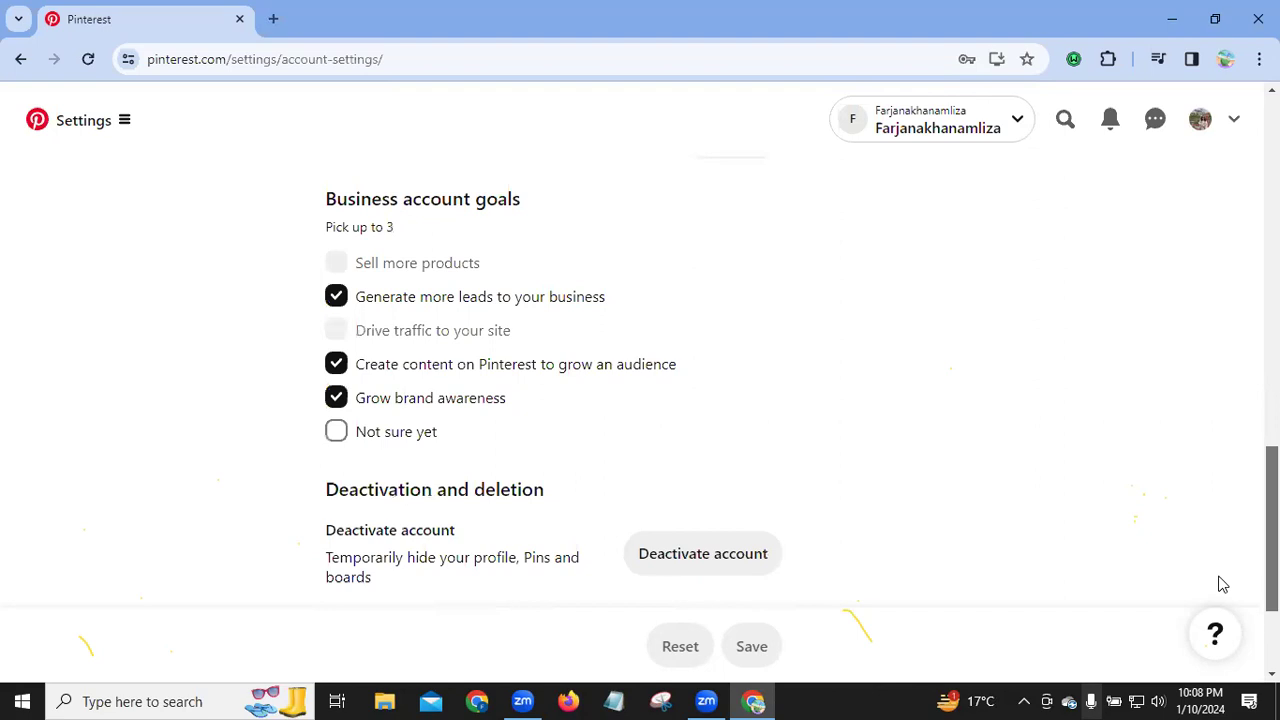
scroll(1220, 496, "down", 1)
scroll(563, 388, "down", 1)
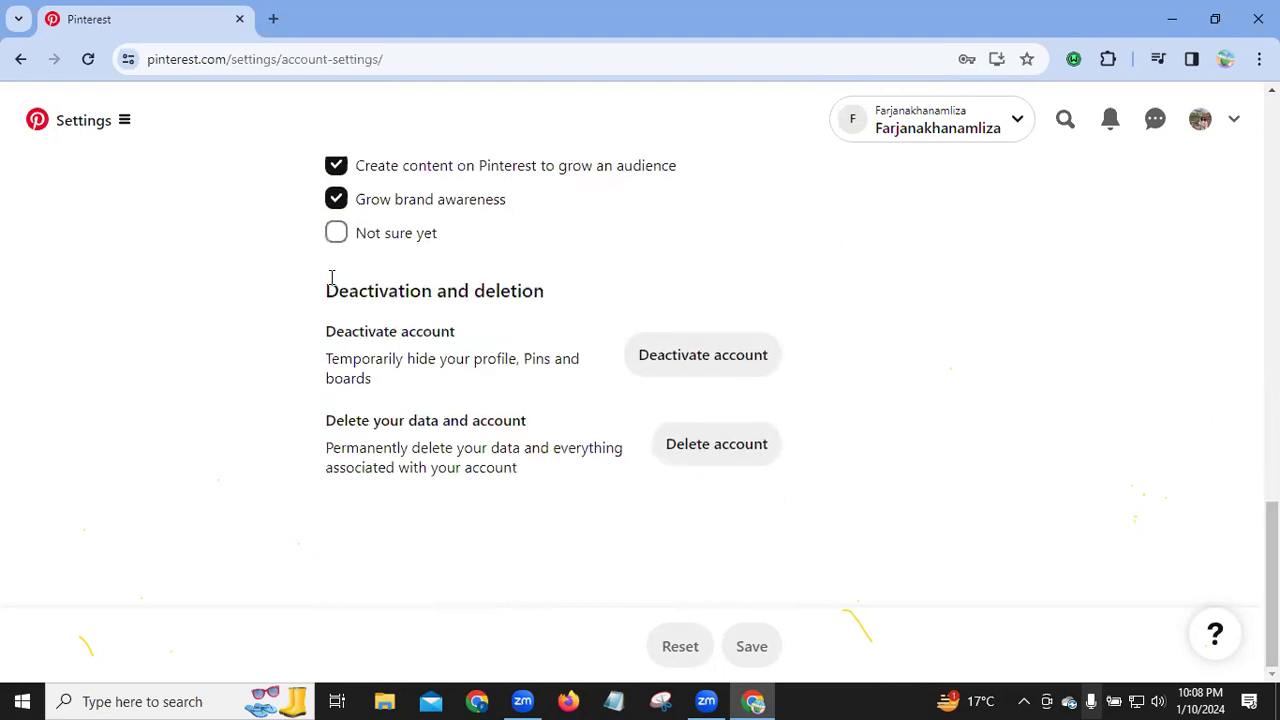
triple_click(600, 304)
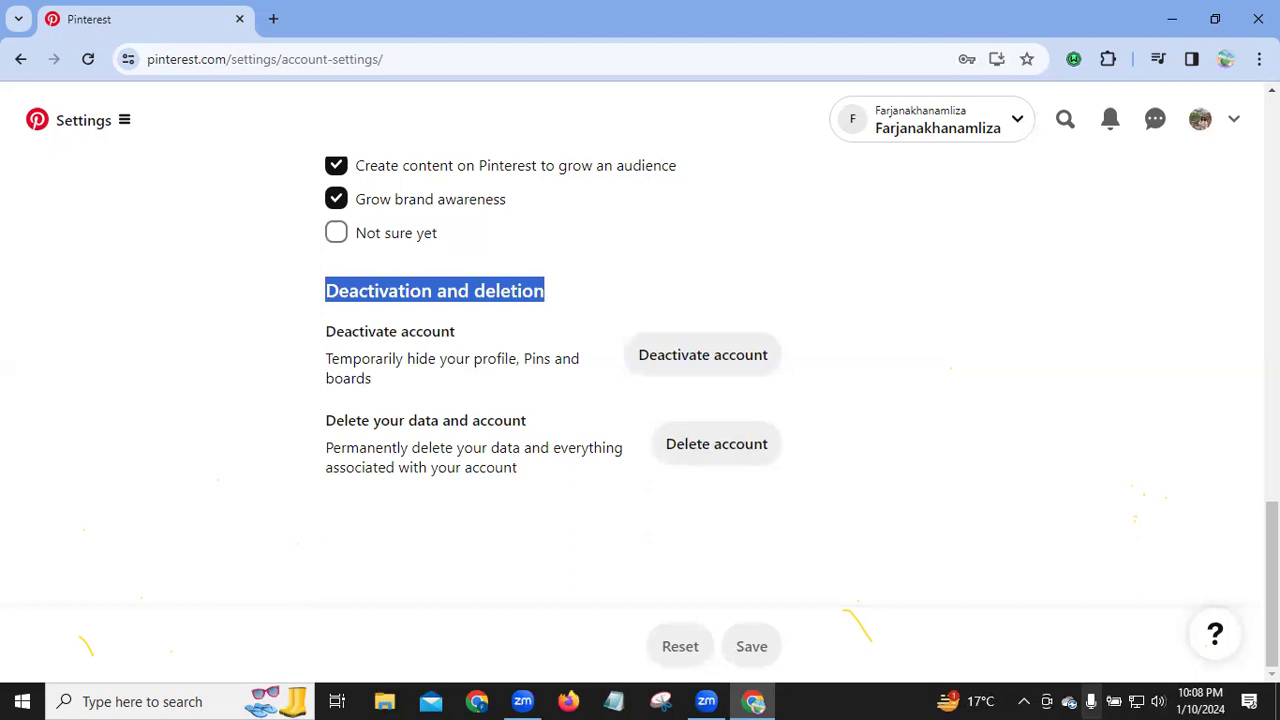
scroll(53, 316, "up", 10)
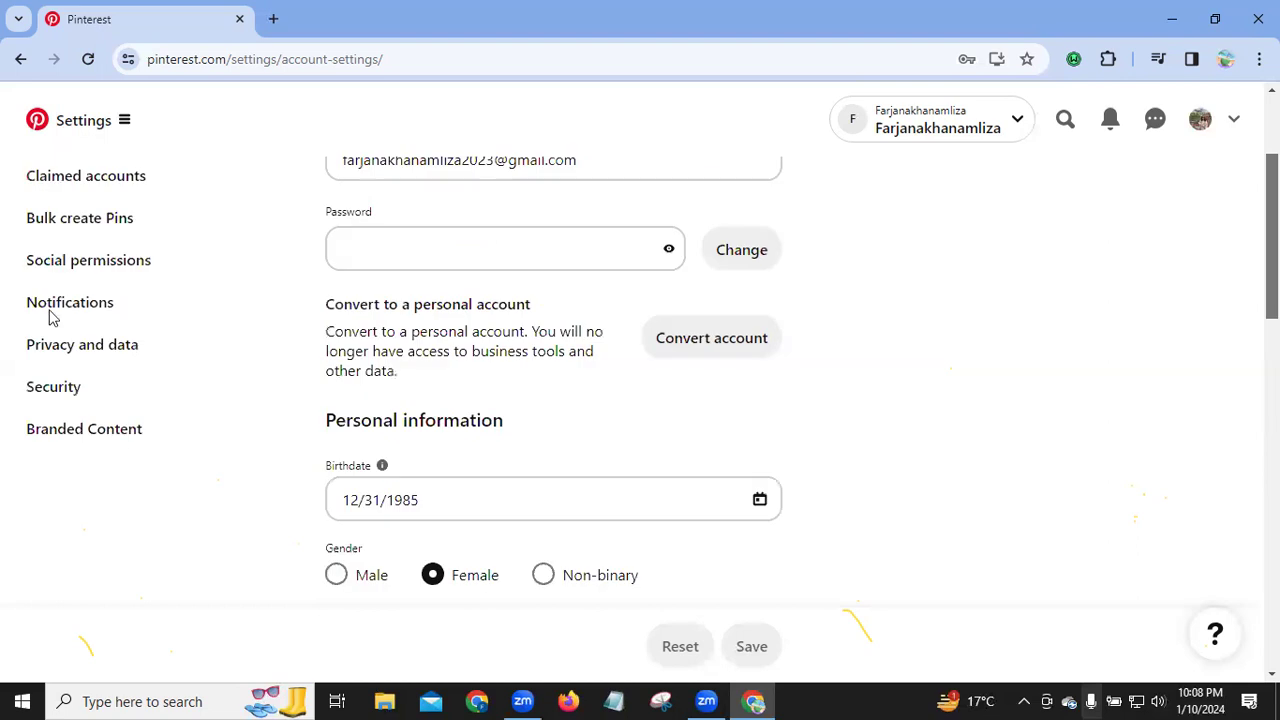
scroll(53, 316, "up", 2)
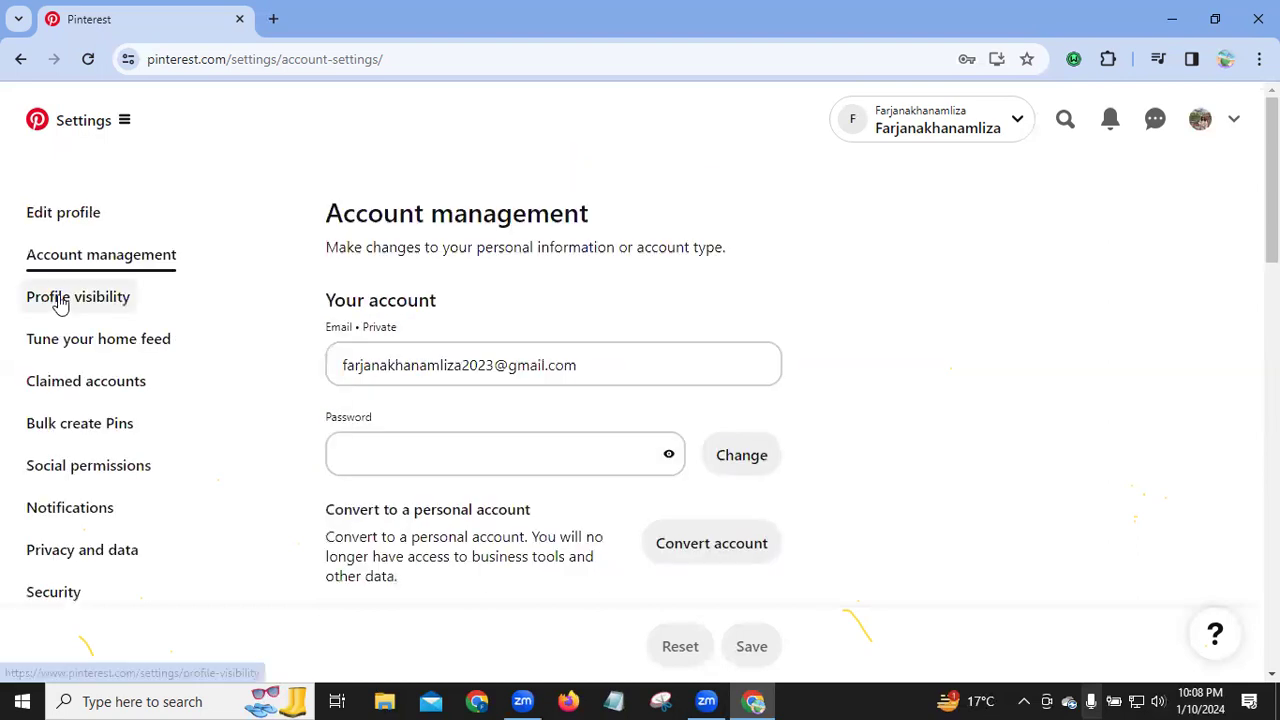
left_click(61, 302)
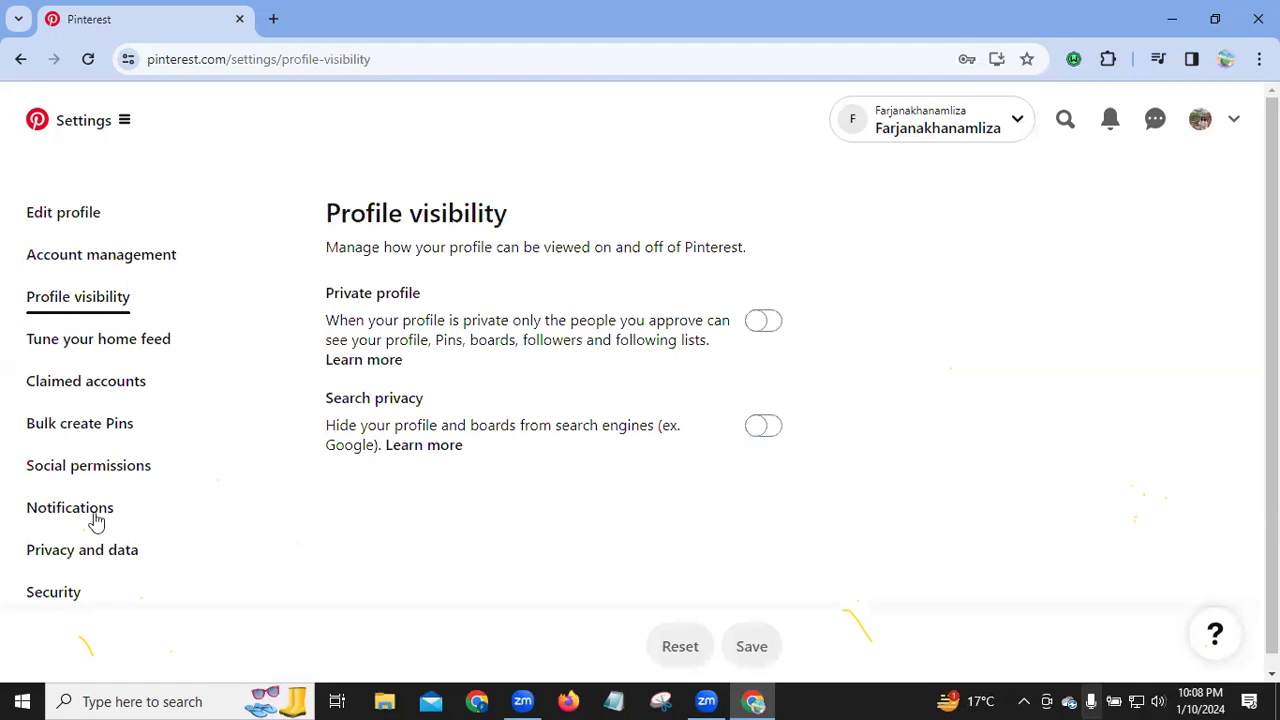
Step: Open the public profile page and check the photo, she/her pronouns and hashtag bio
left_click(1201, 127)
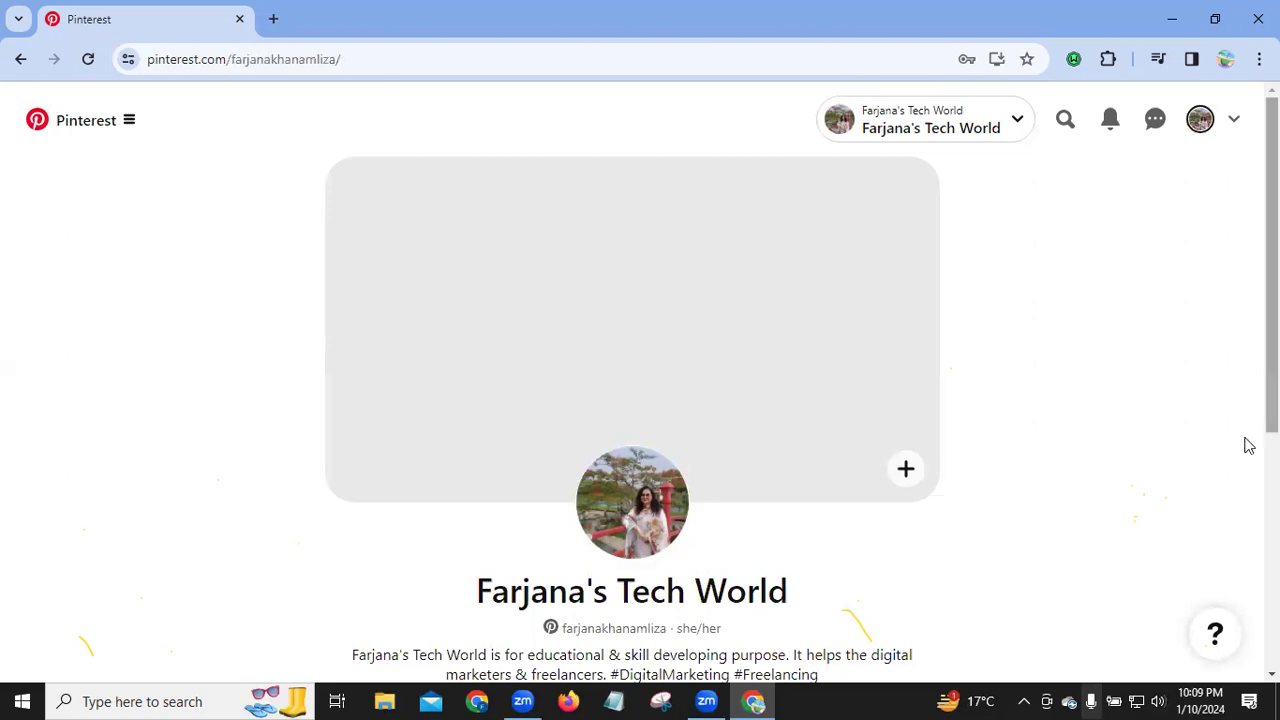
scroll(1247, 573, "down", 4)
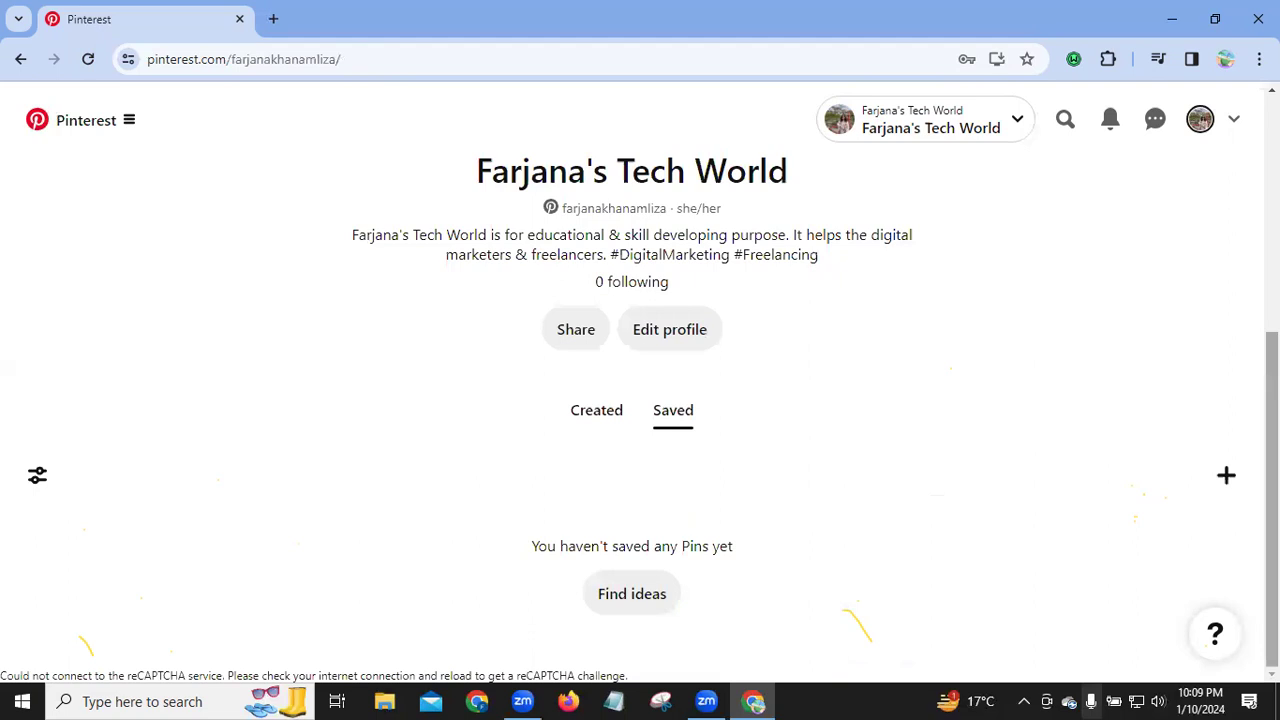
scroll(903, 237, "up", 4)
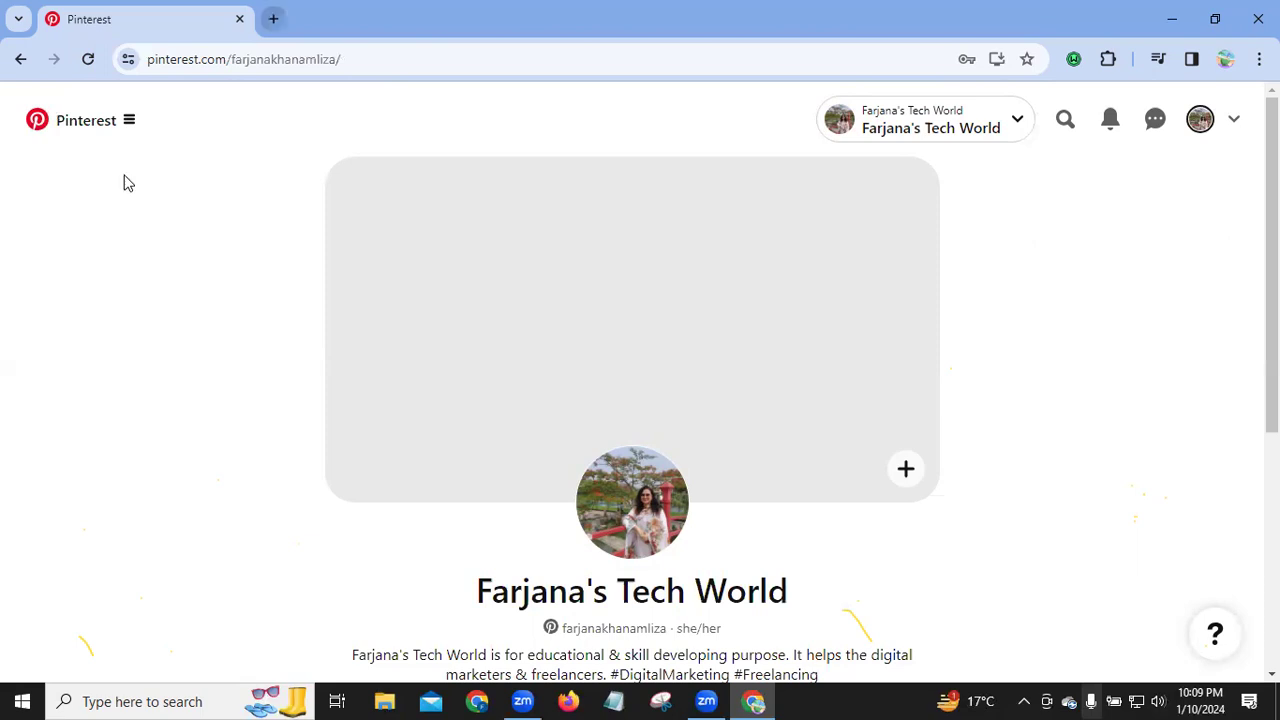
Step: Open a new browser tab and go to canva.com
key("ctrl+t")
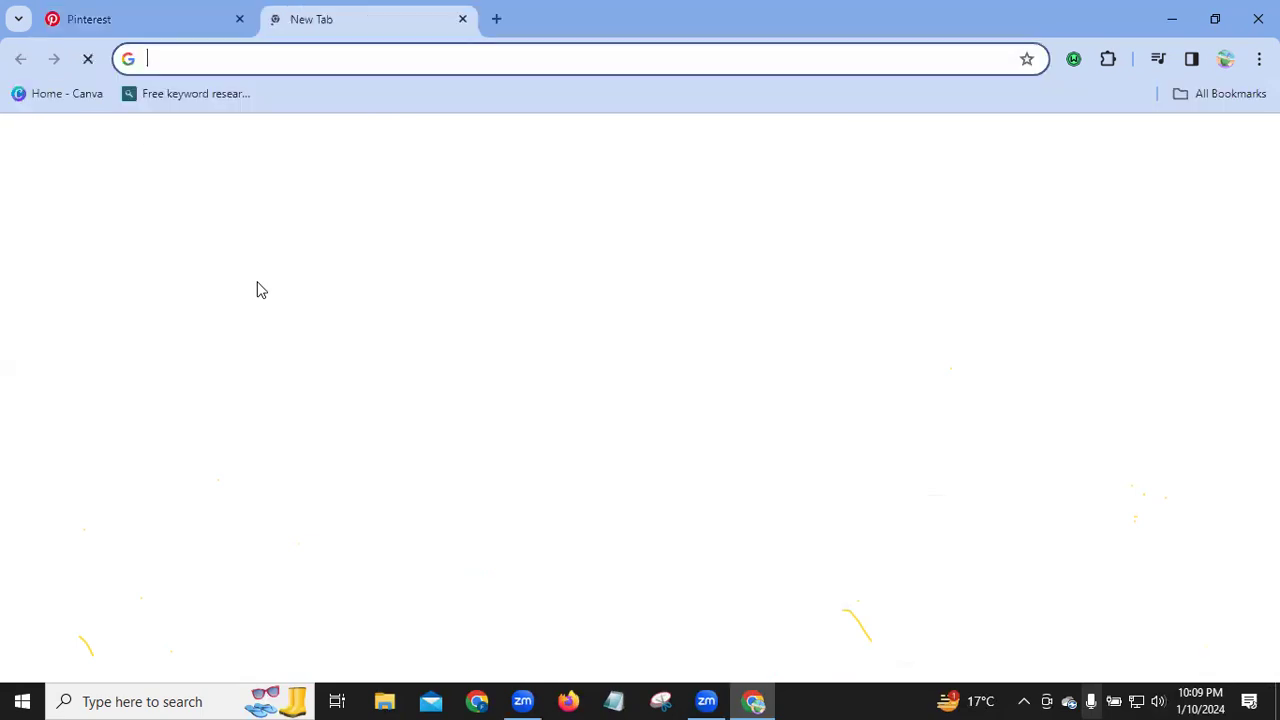
type("canva.com")
key("Return")
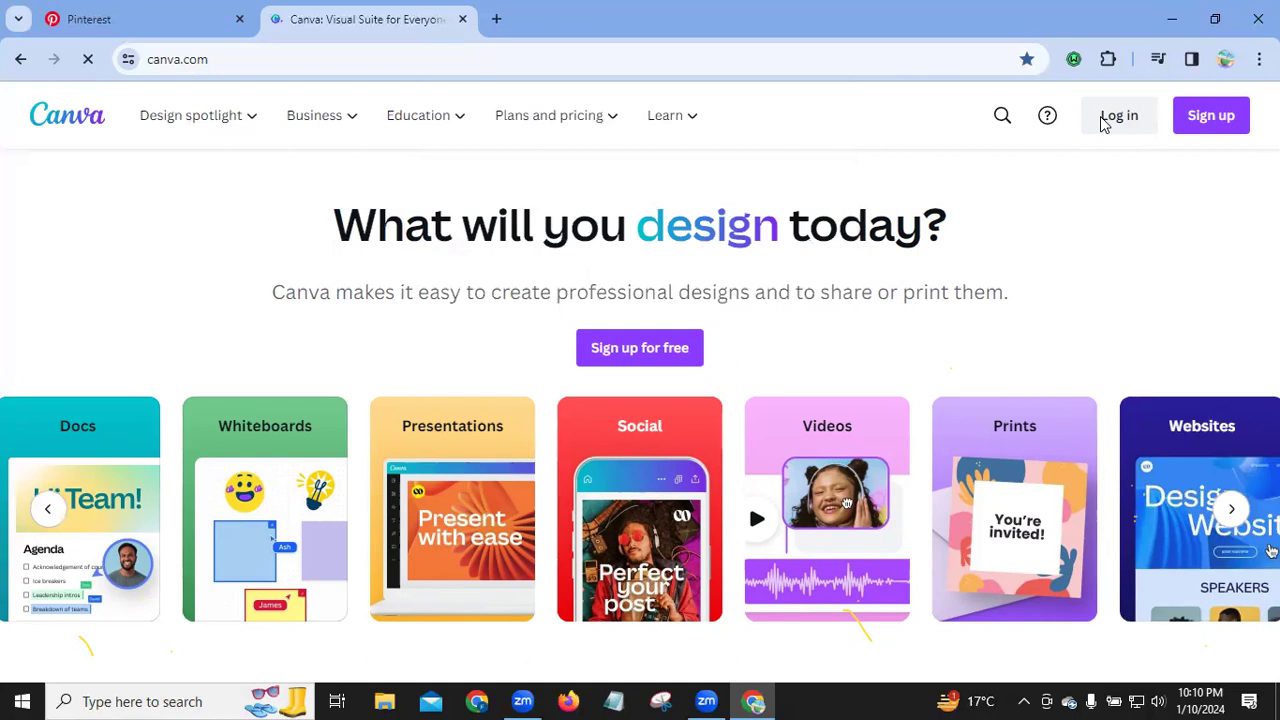
Step: Log in to Canva with email, filling in the saved account address and submitting it
left_click(1105, 120)
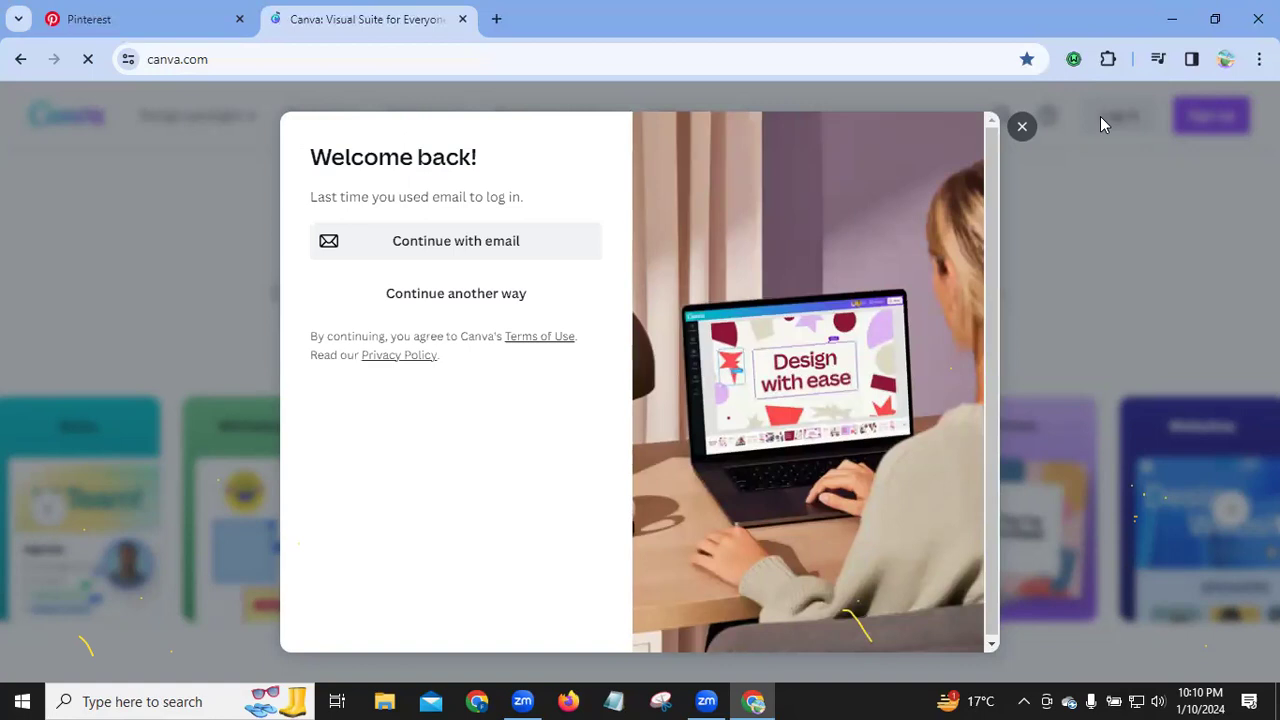
left_click(397, 257)
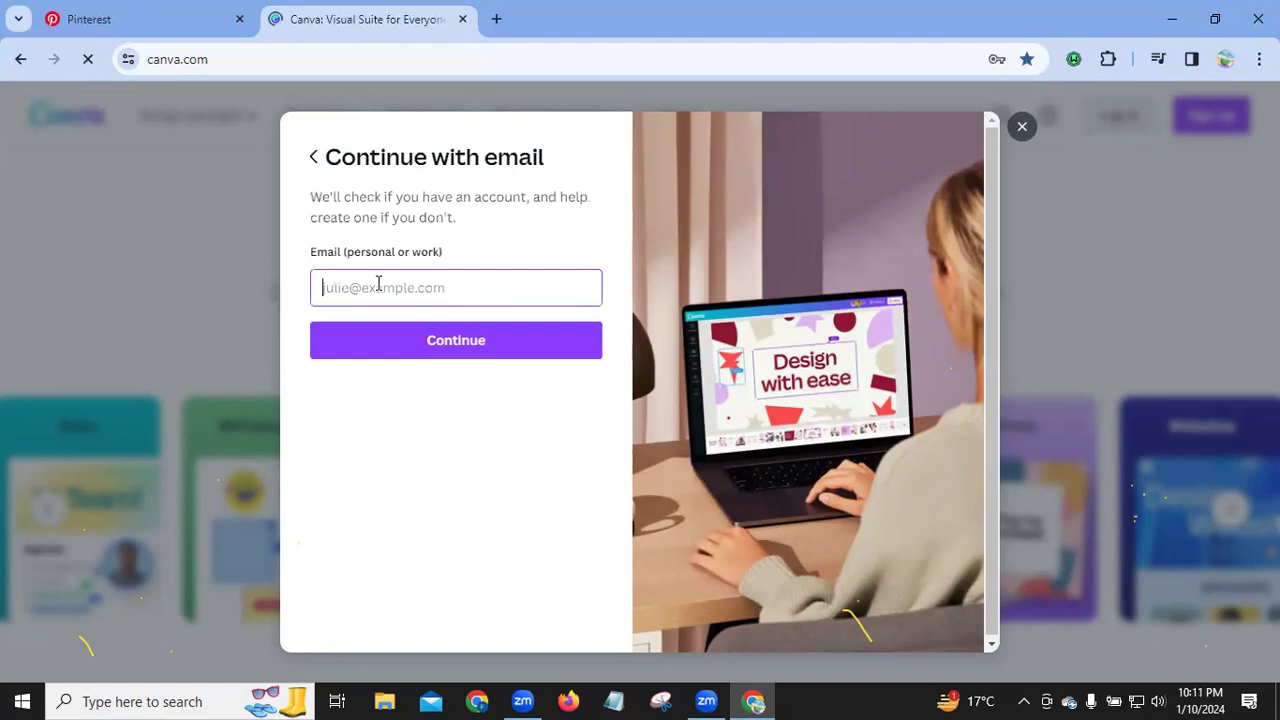
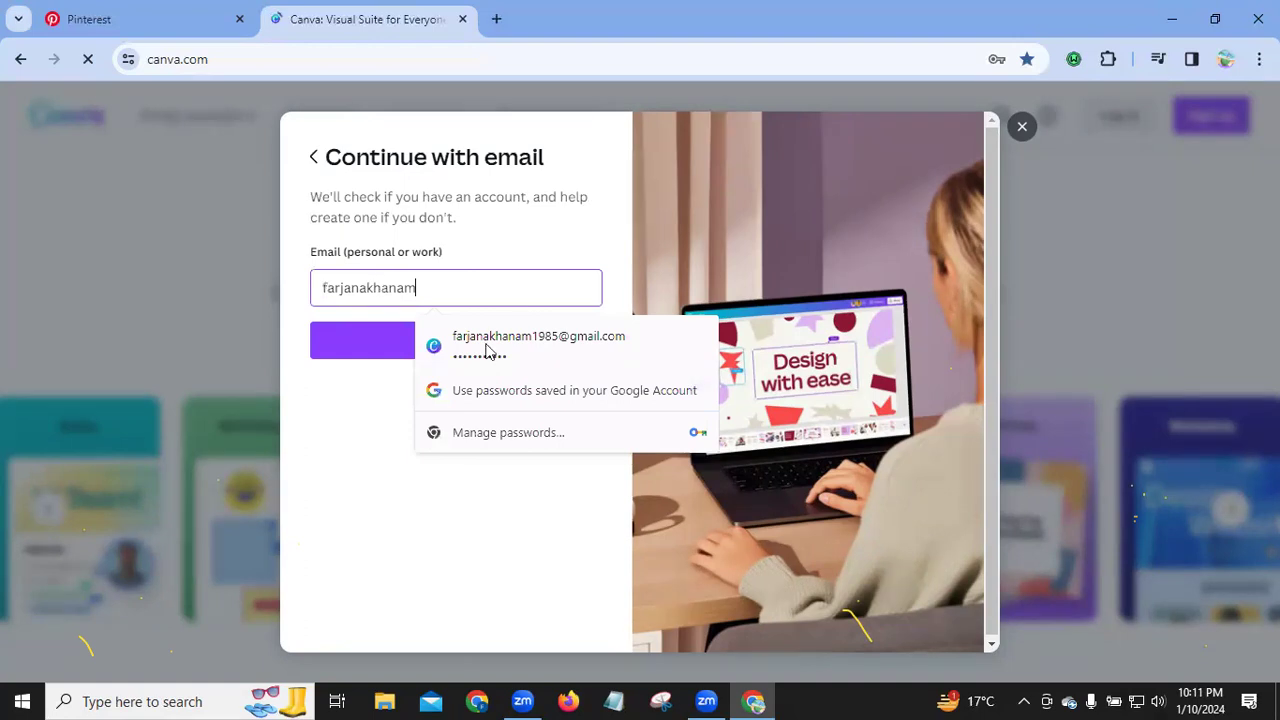
key("Escape")
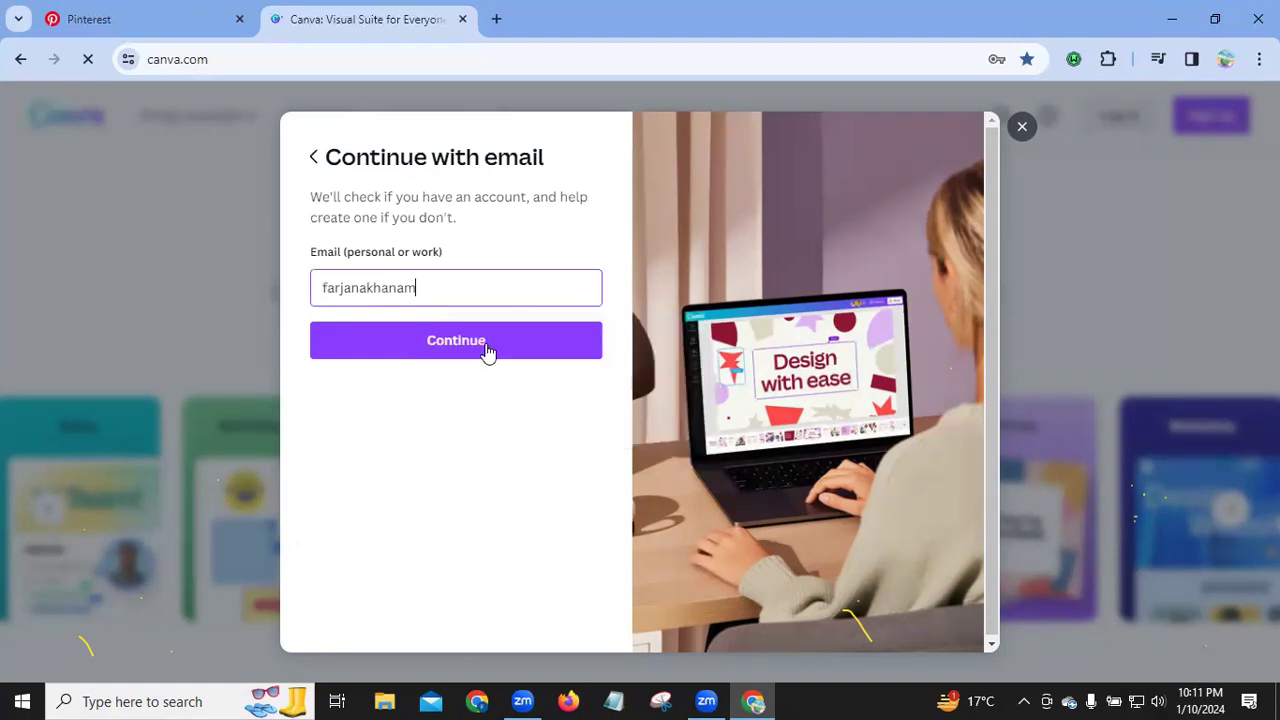
left_click(487, 350)
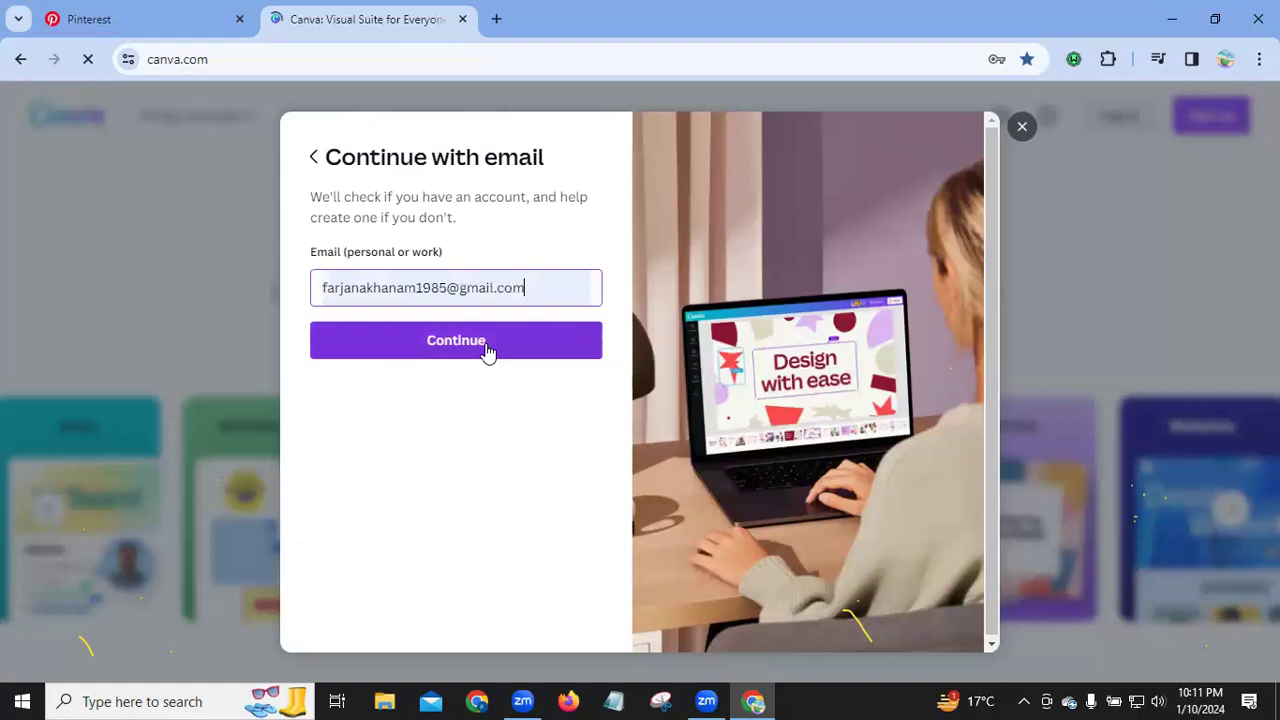
left_click(486, 346)
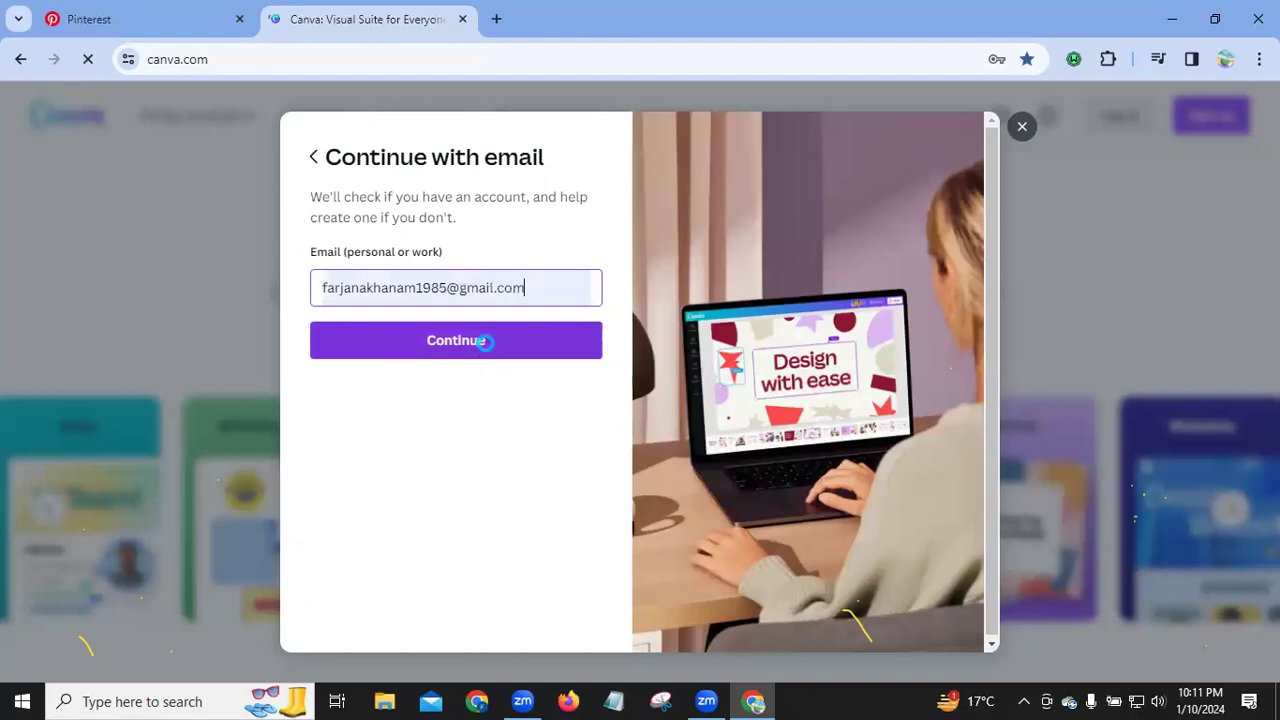
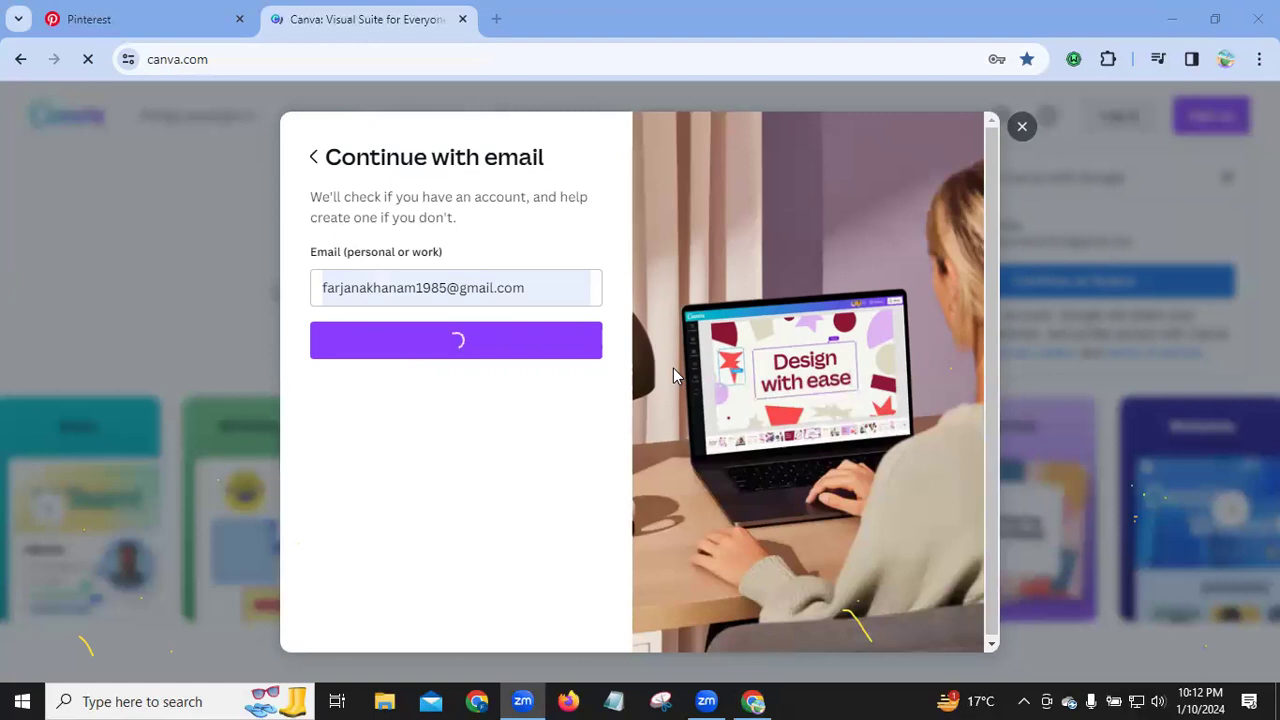
Step: Glance over the Pinterest profile page, then return to the Canva password prompt
left_click(100, 25)
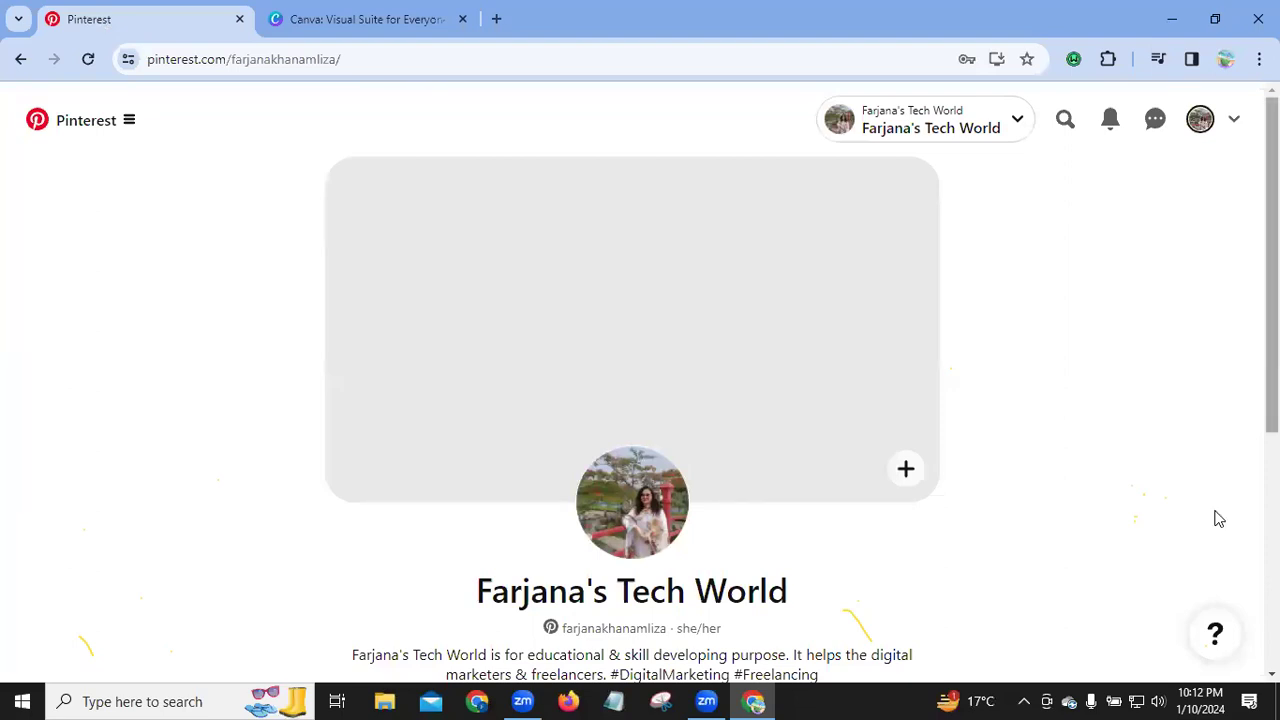
scroll(1218, 518, "down", 3)
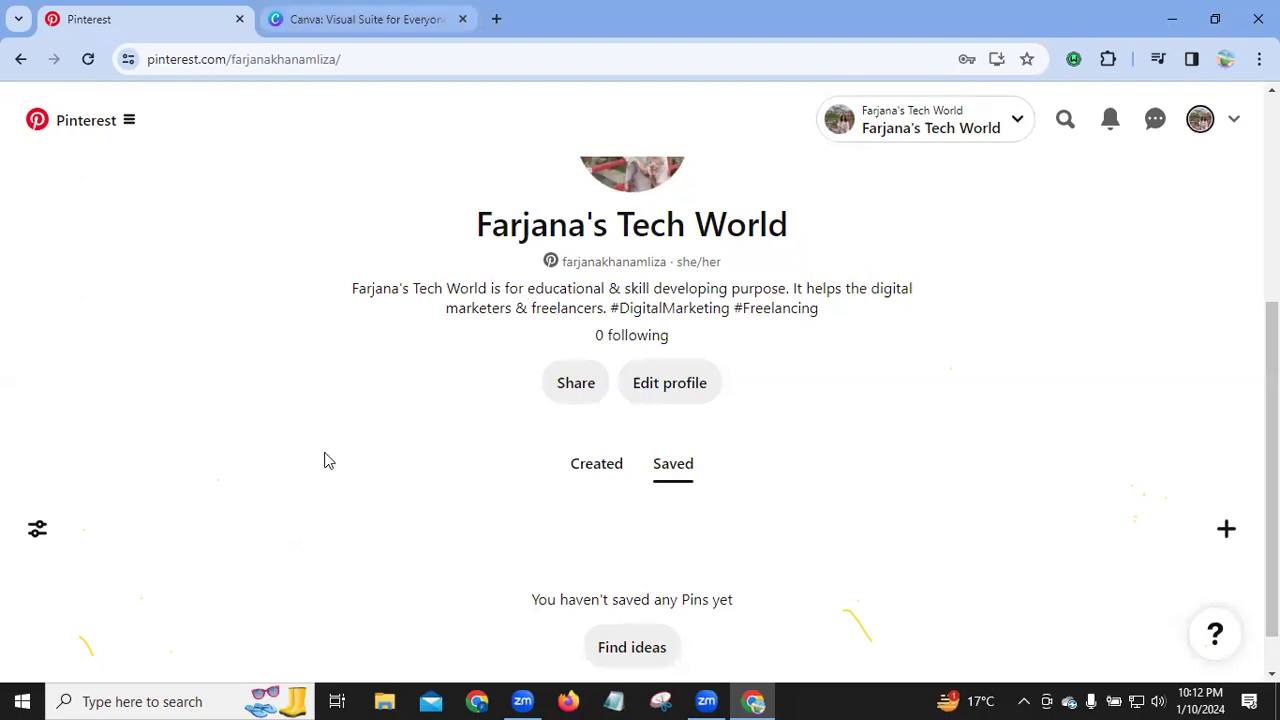
key("ctrl+Tab")
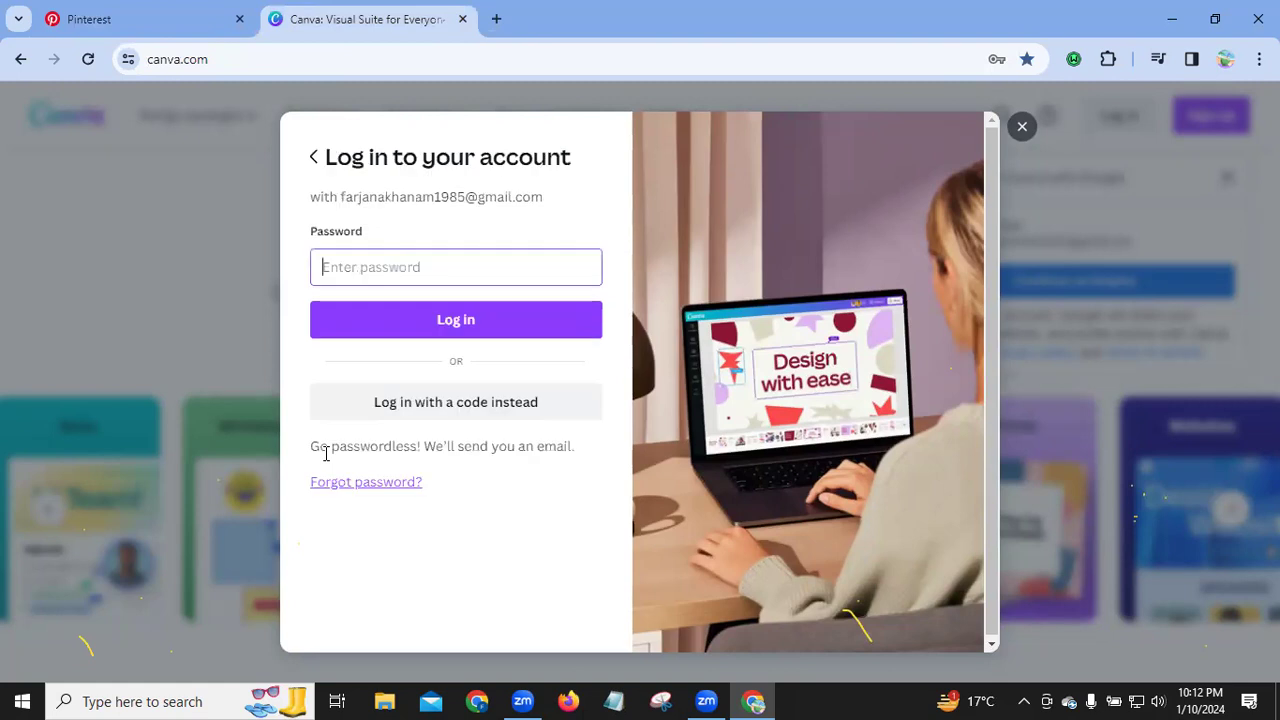
Step: Log in to Canva with the saved Chrome password, retrying after the security-check error
left_click(340, 266)
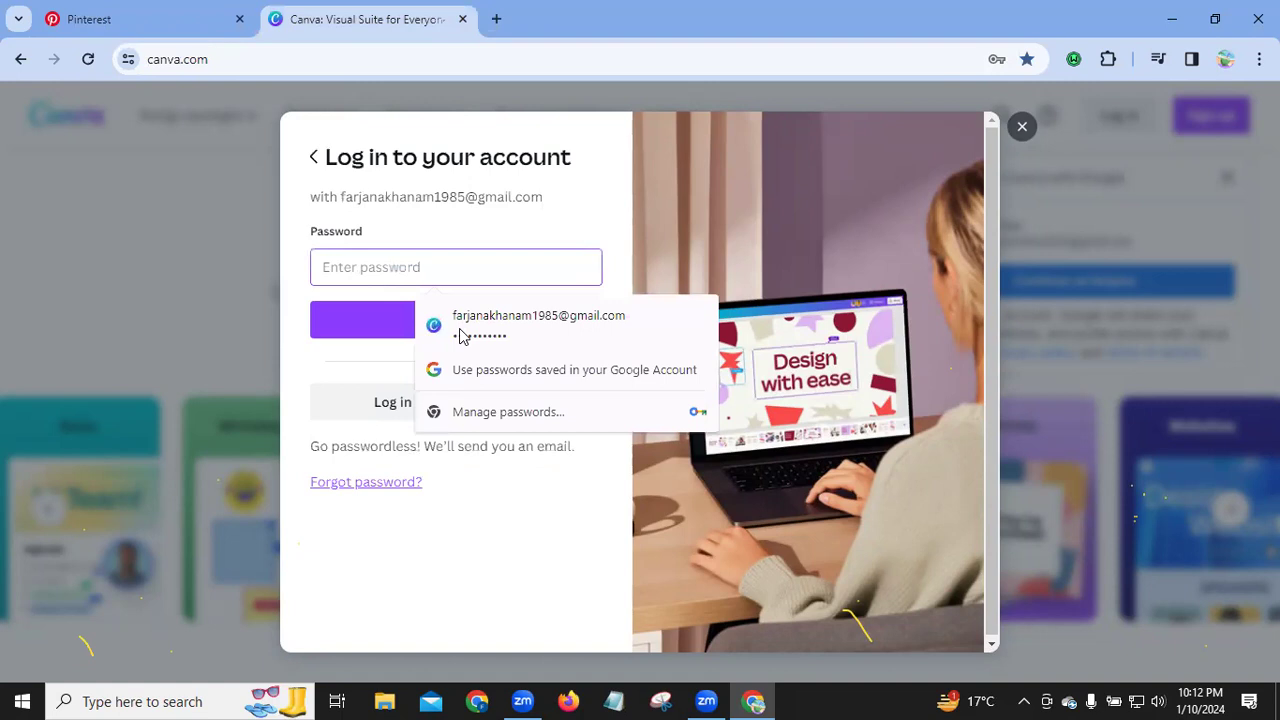
left_click(460, 336)
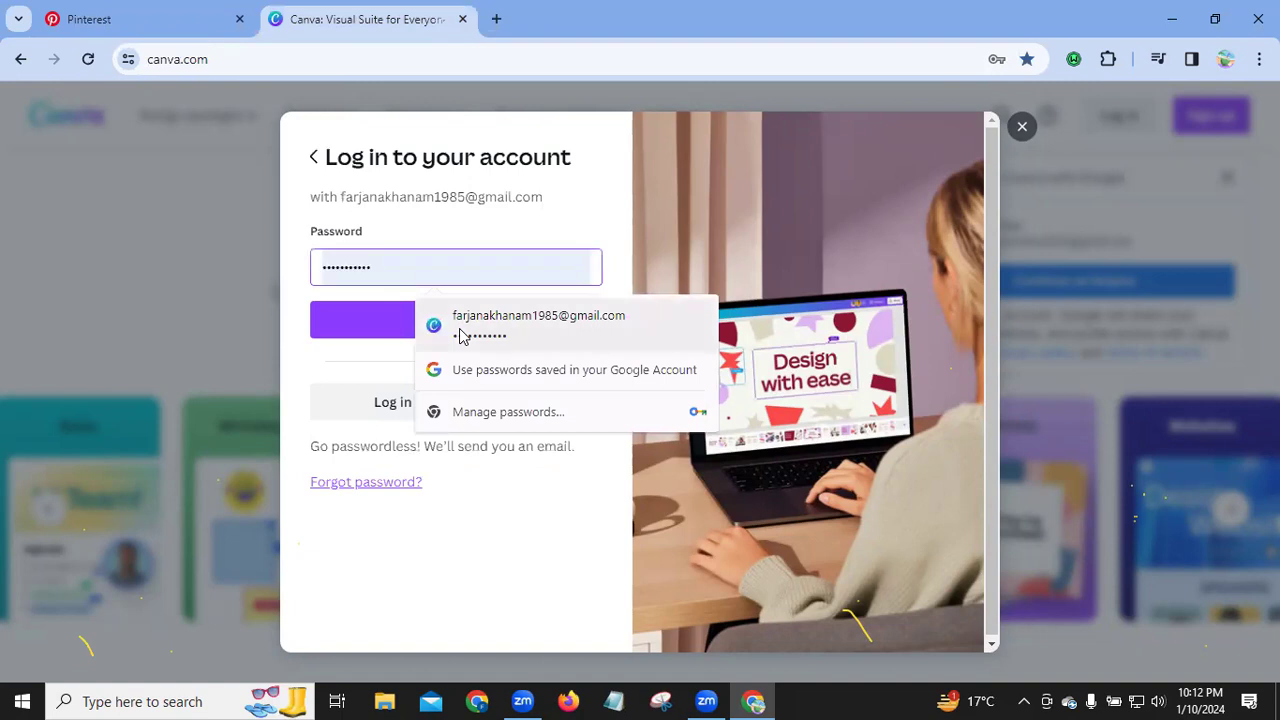
left_click(354, 321)
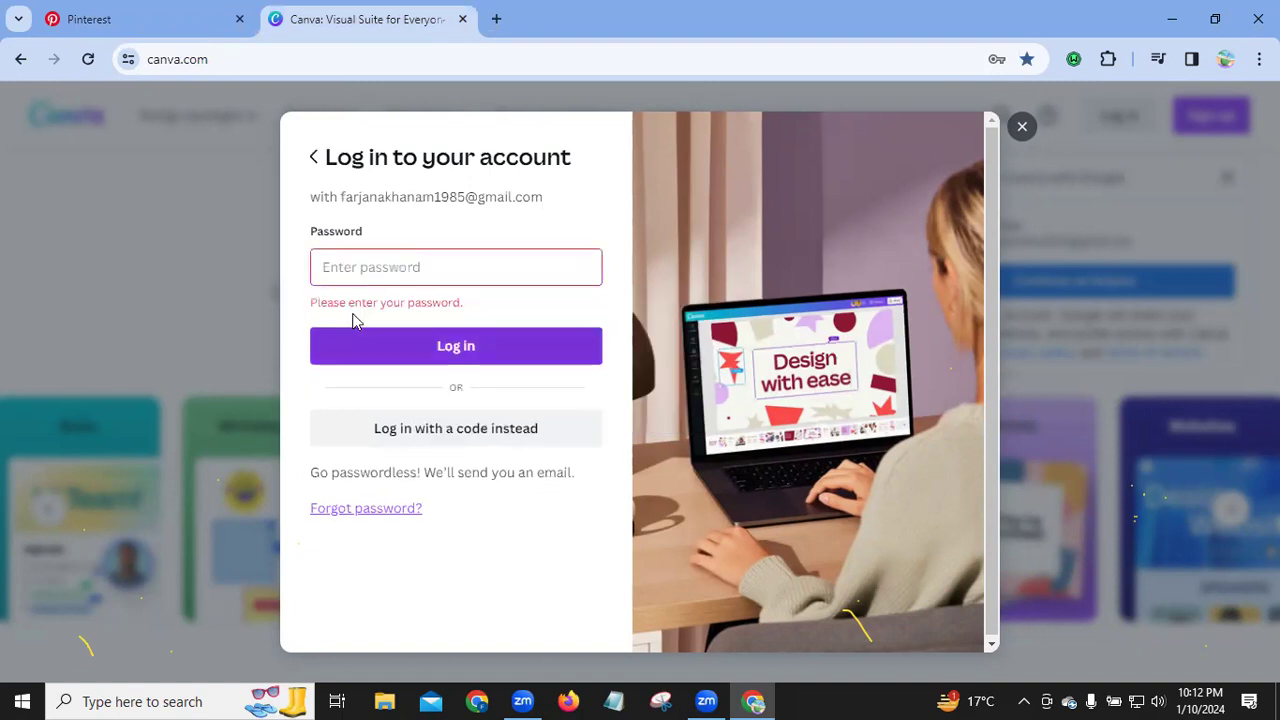
left_click(377, 267)
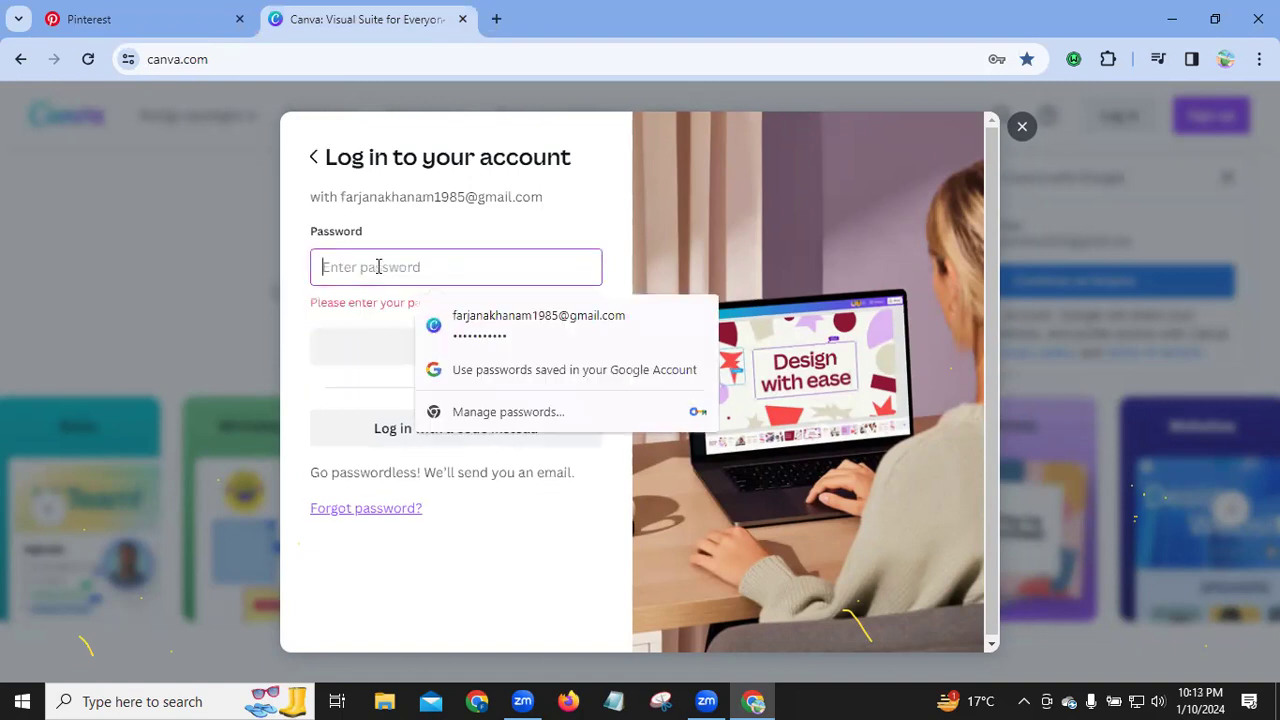
left_click(477, 335)
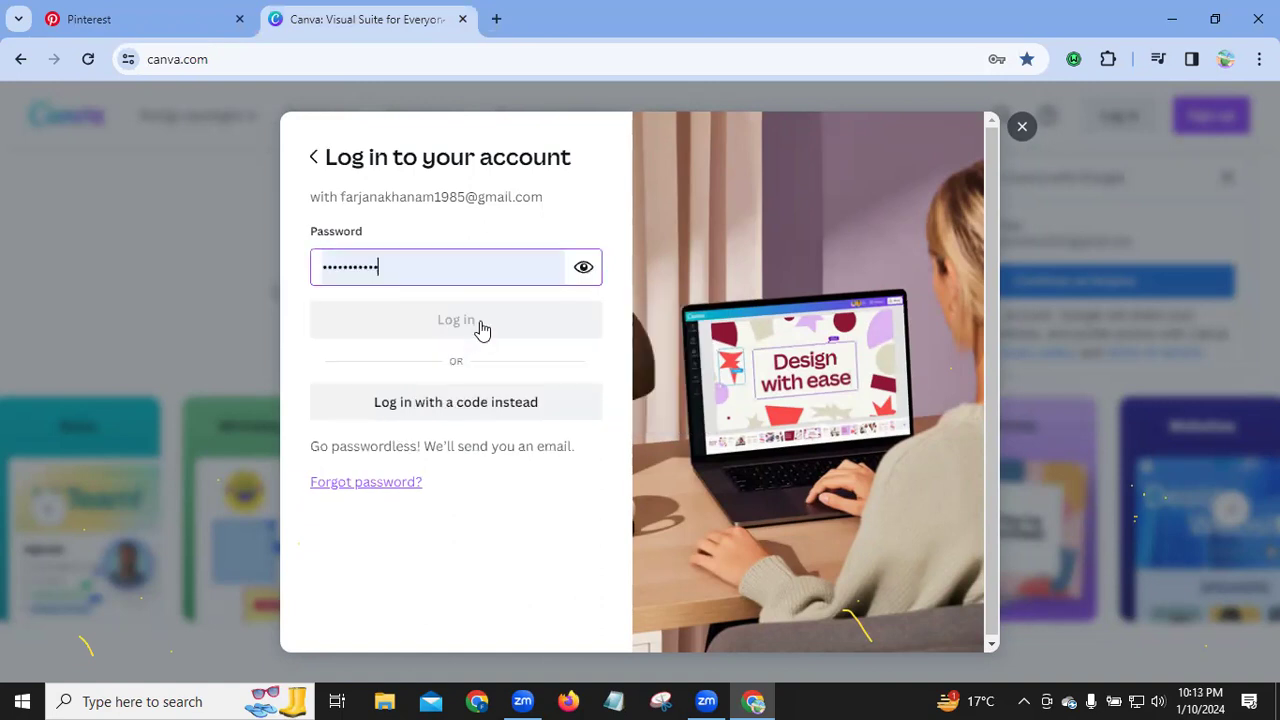
left_click(478, 320)
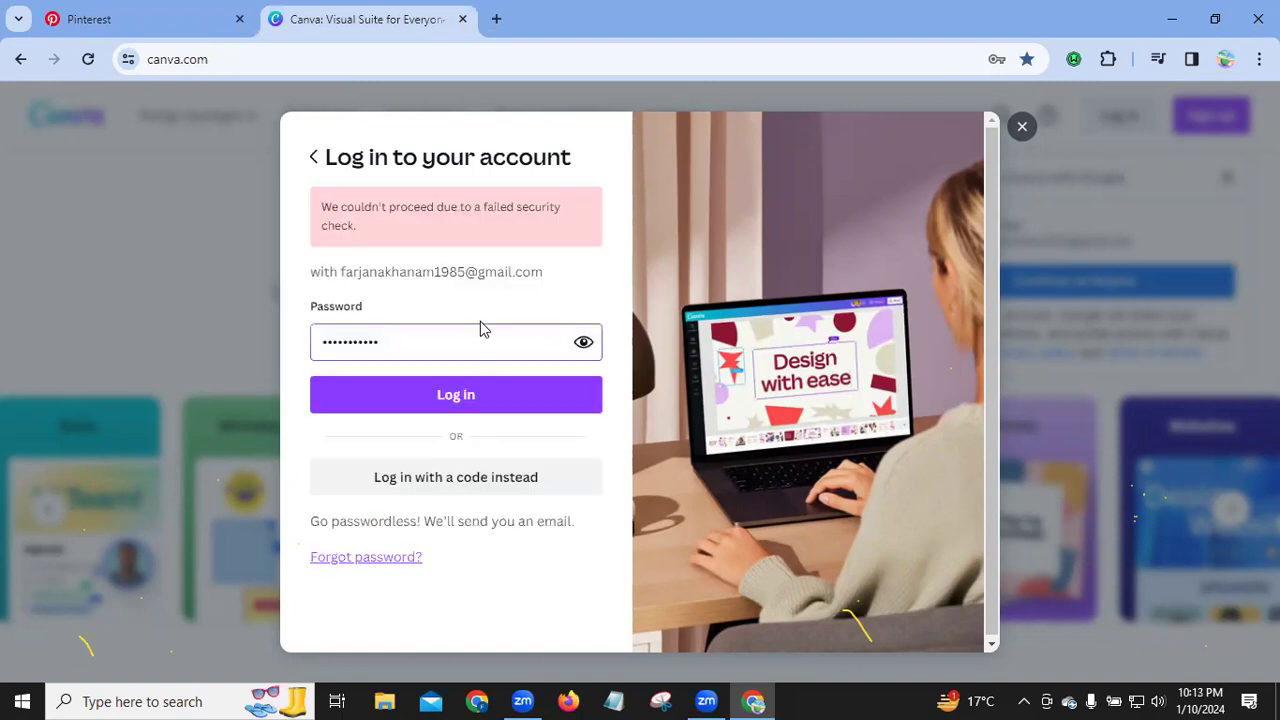
left_click(447, 396)
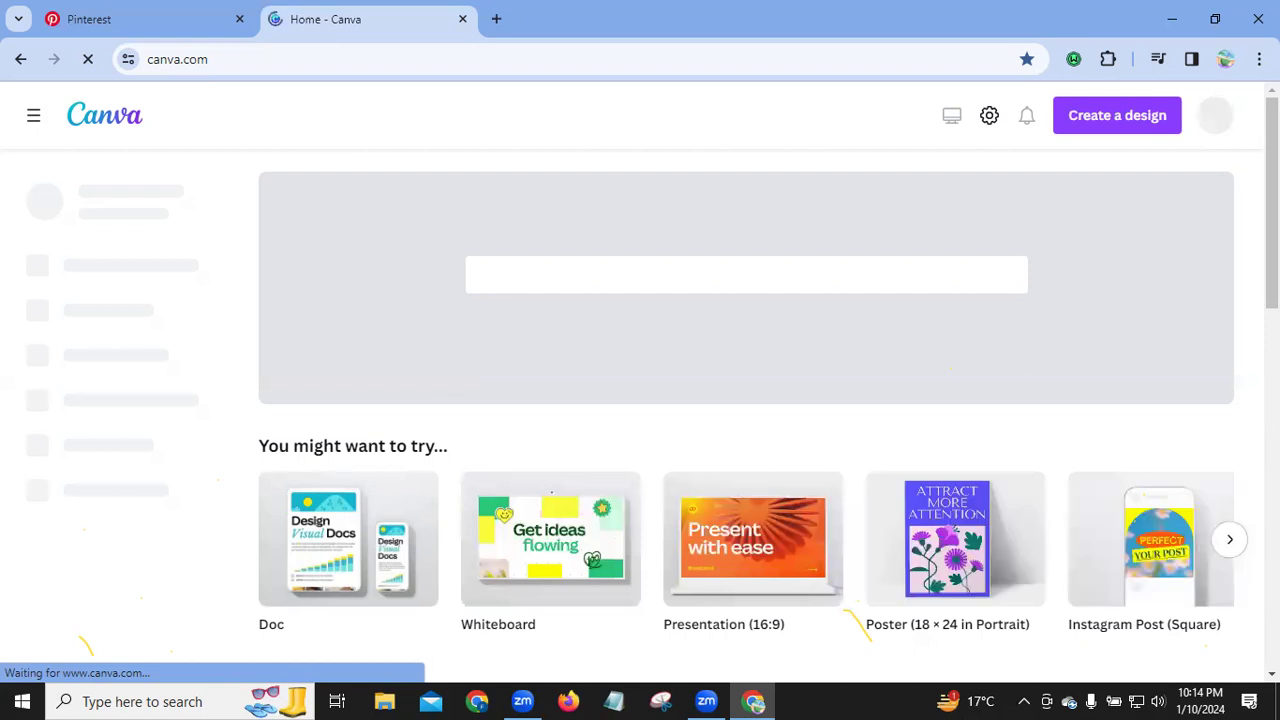
Step: Scroll through the Canva home page suggestions, then switch back to the Pinterest tab
scroll(745, 400, "down", 2)
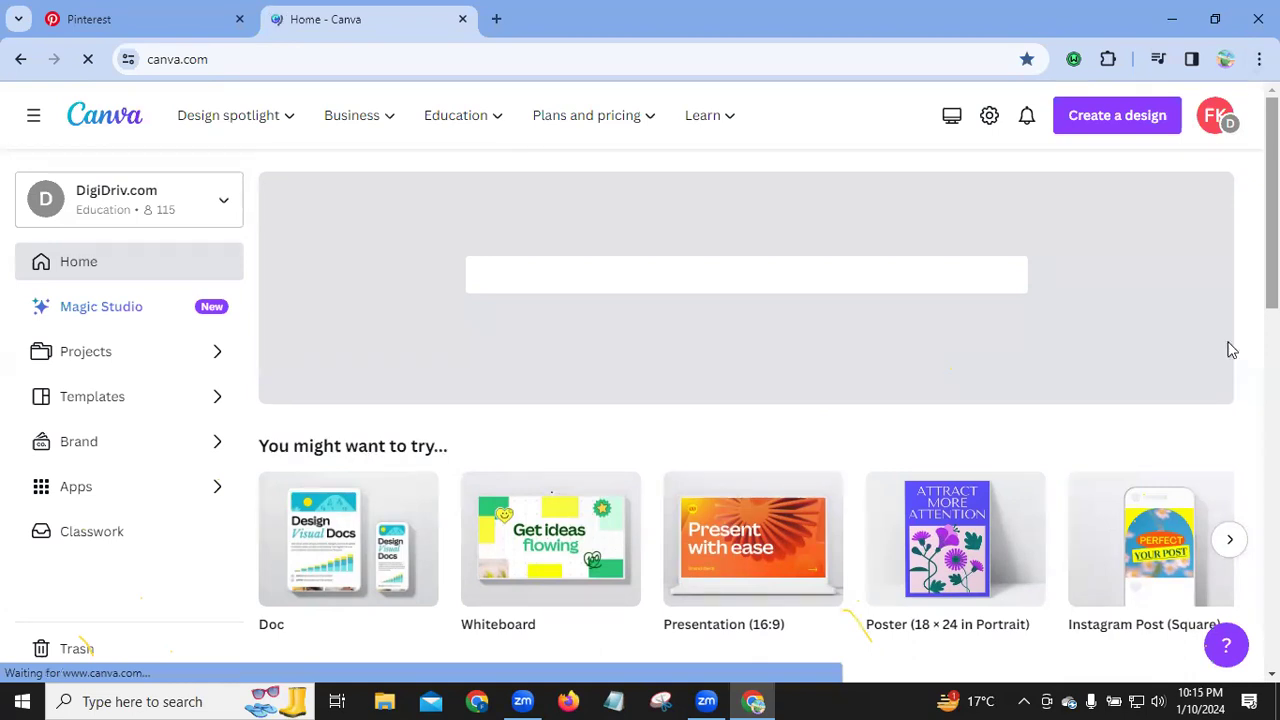
scroll(1232, 350, "down", 1)
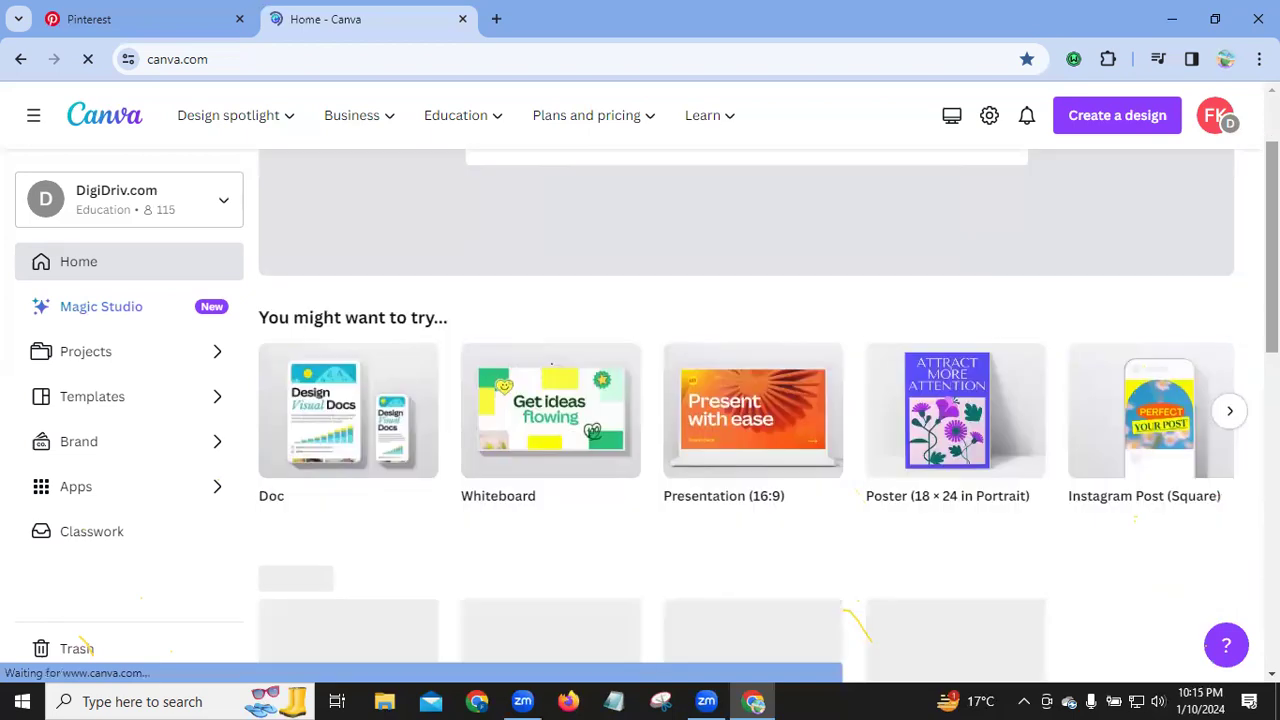
scroll(745, 400, "down", 2)
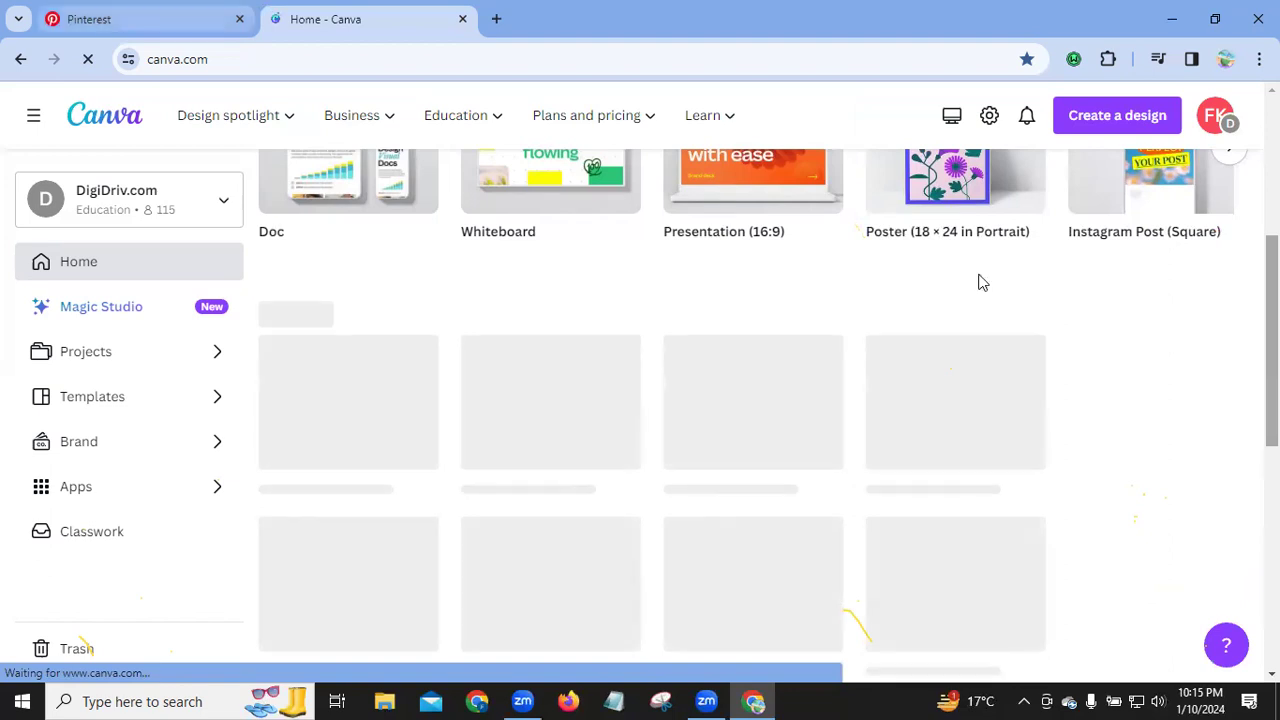
key("ctrl+shift+Tab")
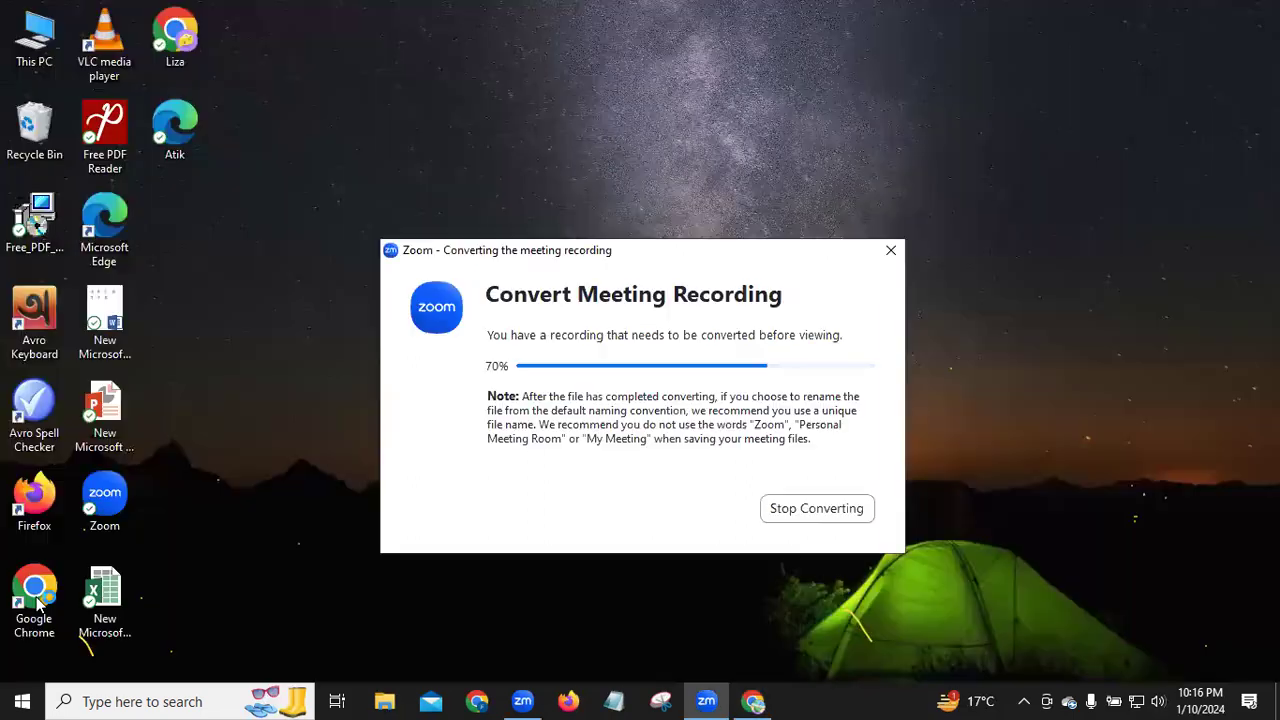
Step: Relaunch Google Chrome from the desktop and choose a different profile
double_click(38, 596)
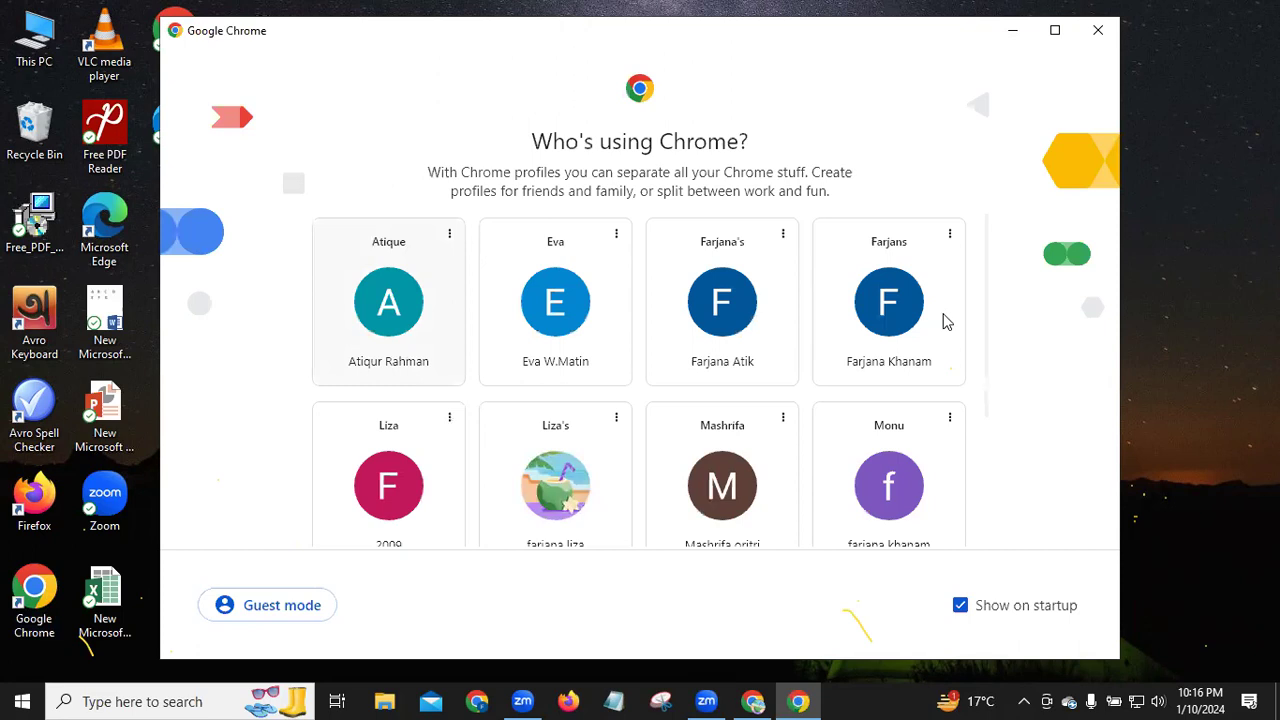
left_click(332, 270)
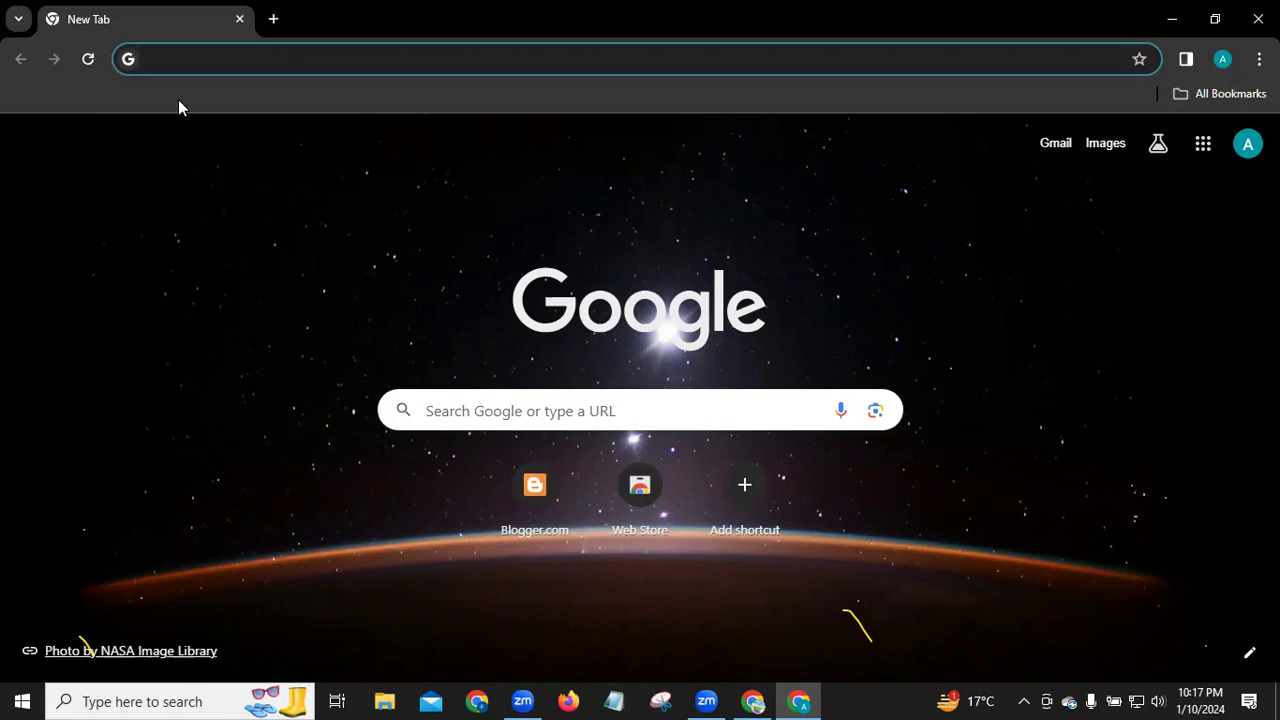
Step: Enter the query 'windscribe' in the new tab's address bar
key("Down")
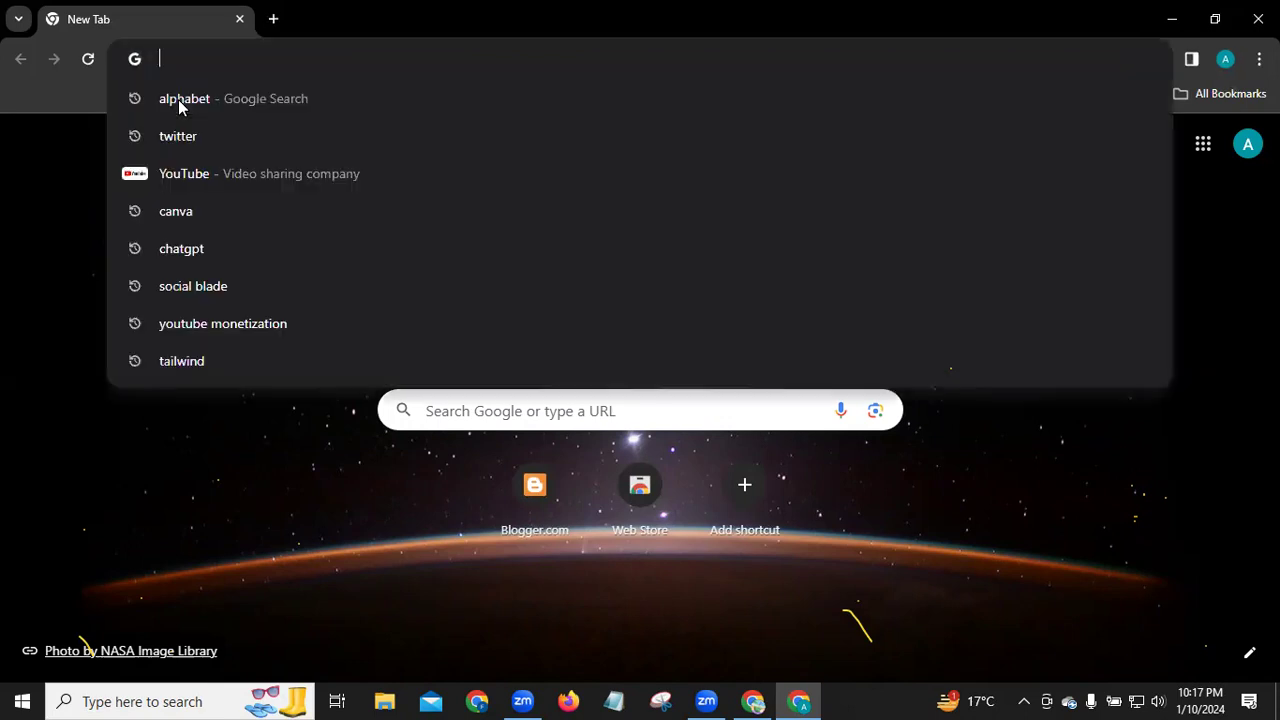
type("wi")
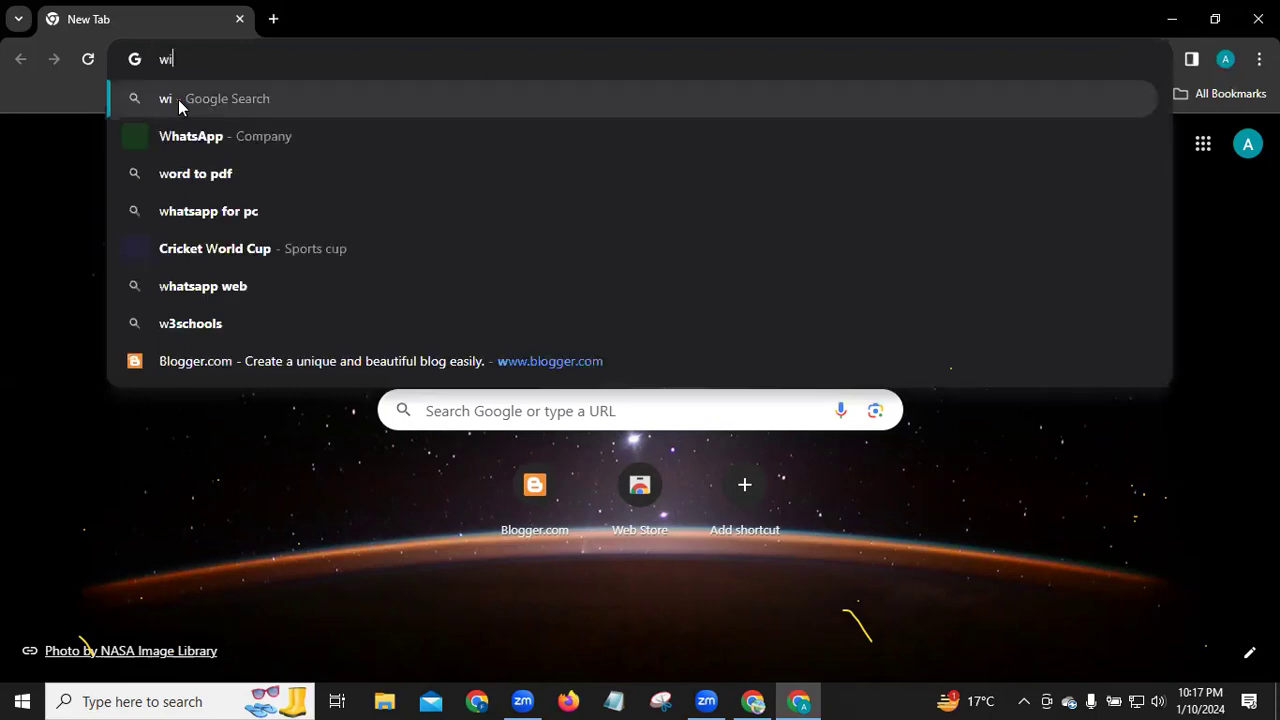
type("ndscr")
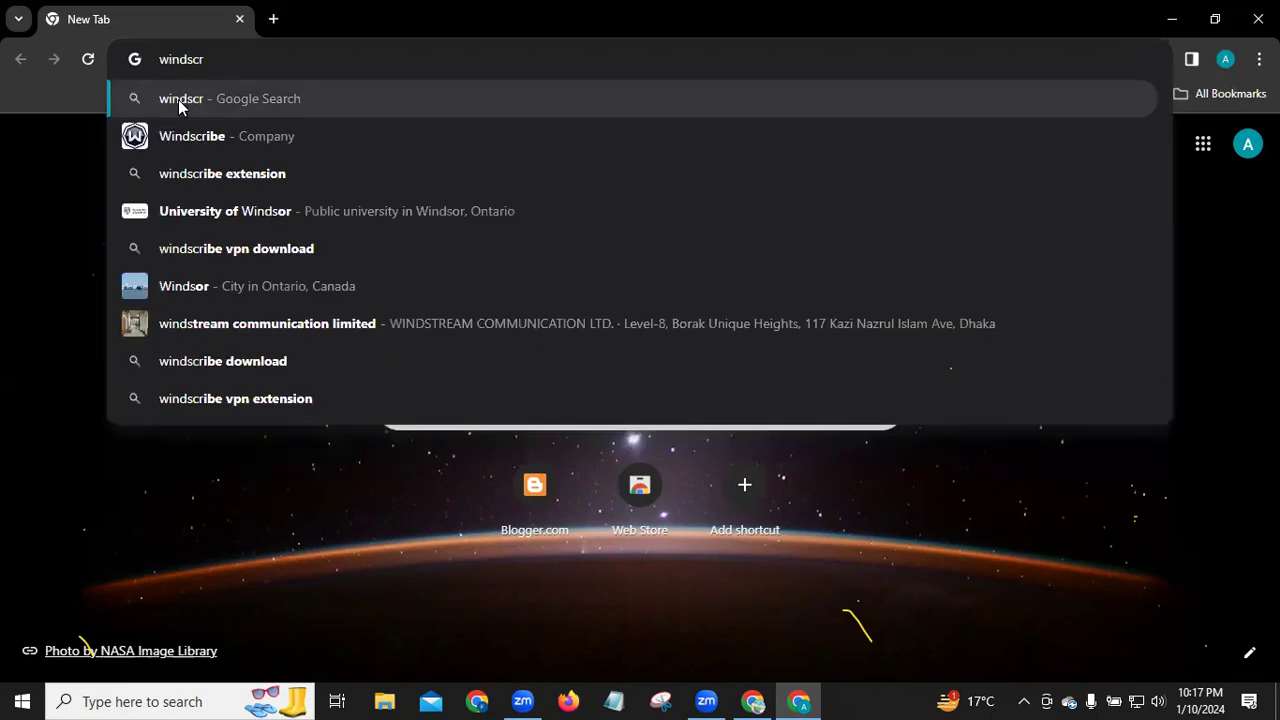
type("ibe")
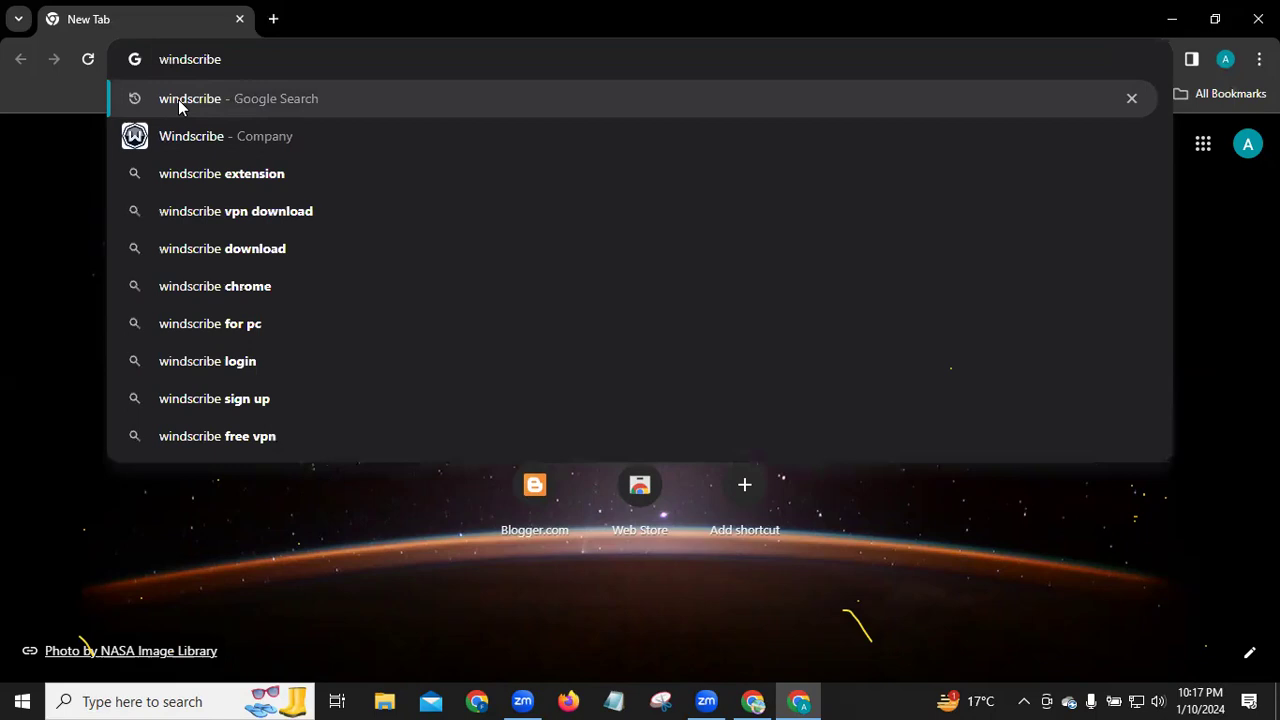
Step: Search Google for windscribe and open its Chrome Web Store listing
left_click(180, 100)
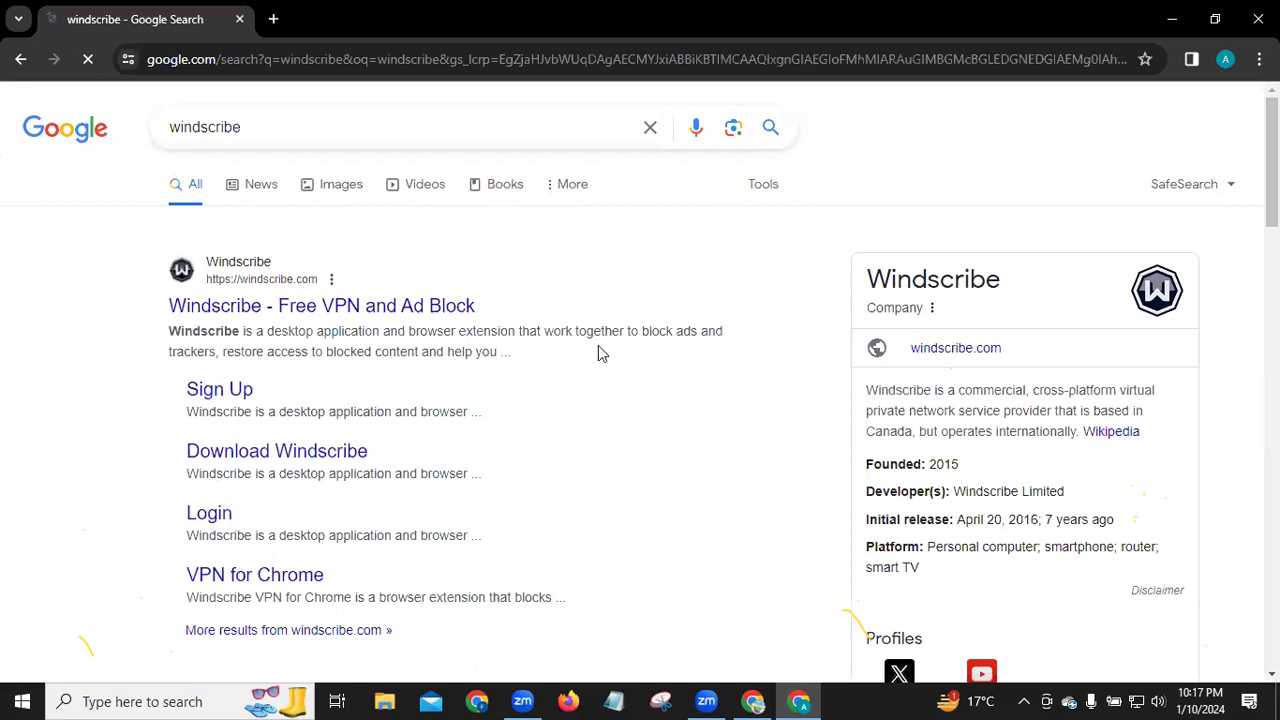
scroll(600, 352, "down", 5)
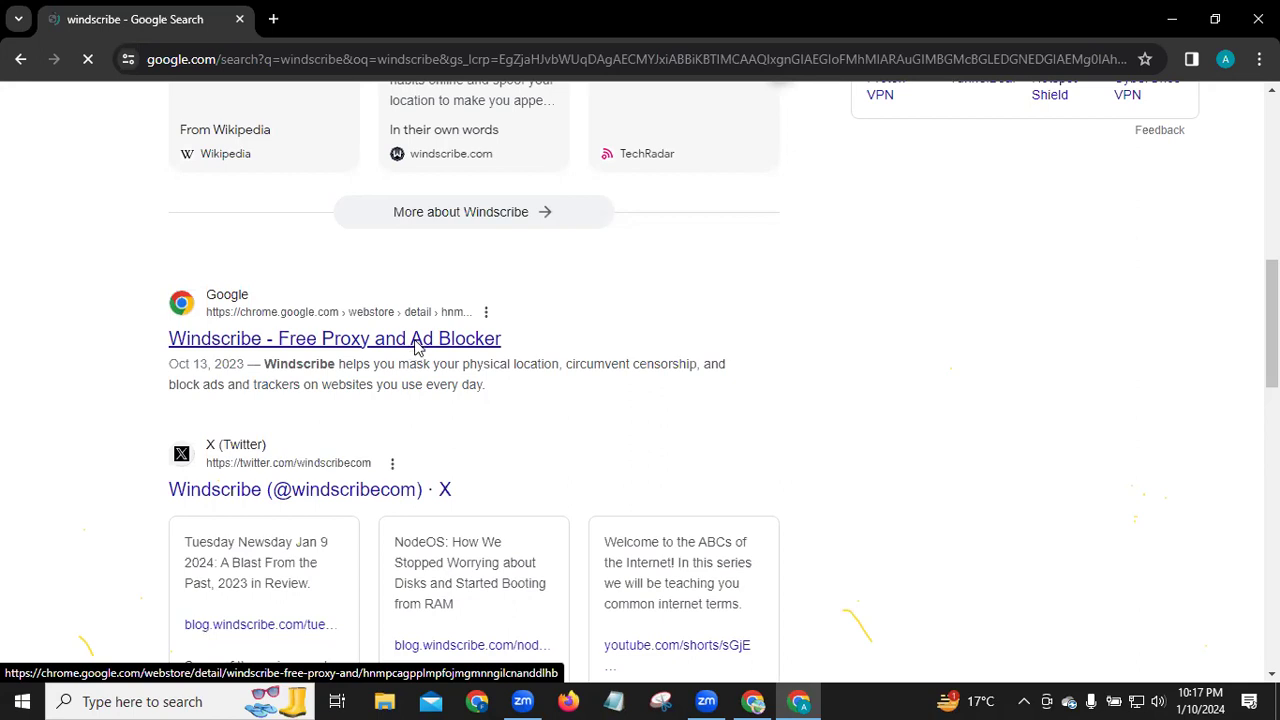
left_click(418, 340)
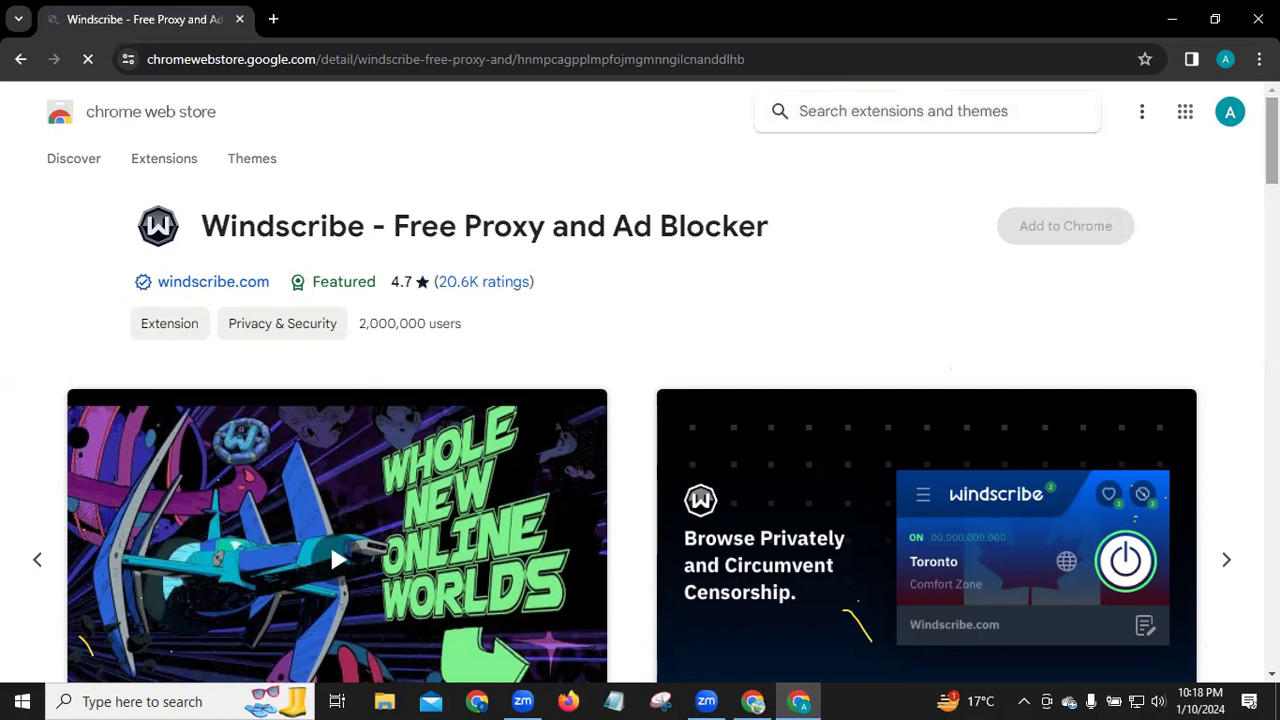
Step: Scroll through the 'Windscribe - Free Proxy and Ad Blocker' store page and back to the top
scroll(640, 400, "down", 4)
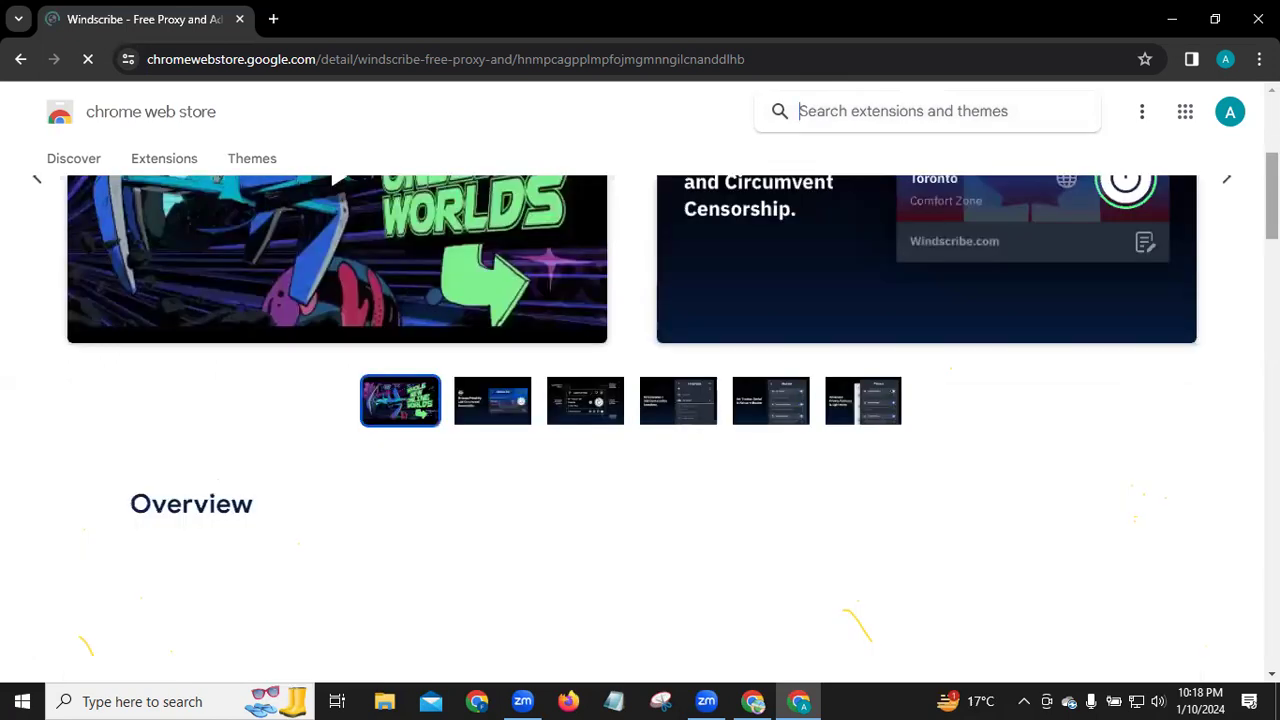
scroll(640, 400, "down", 2)
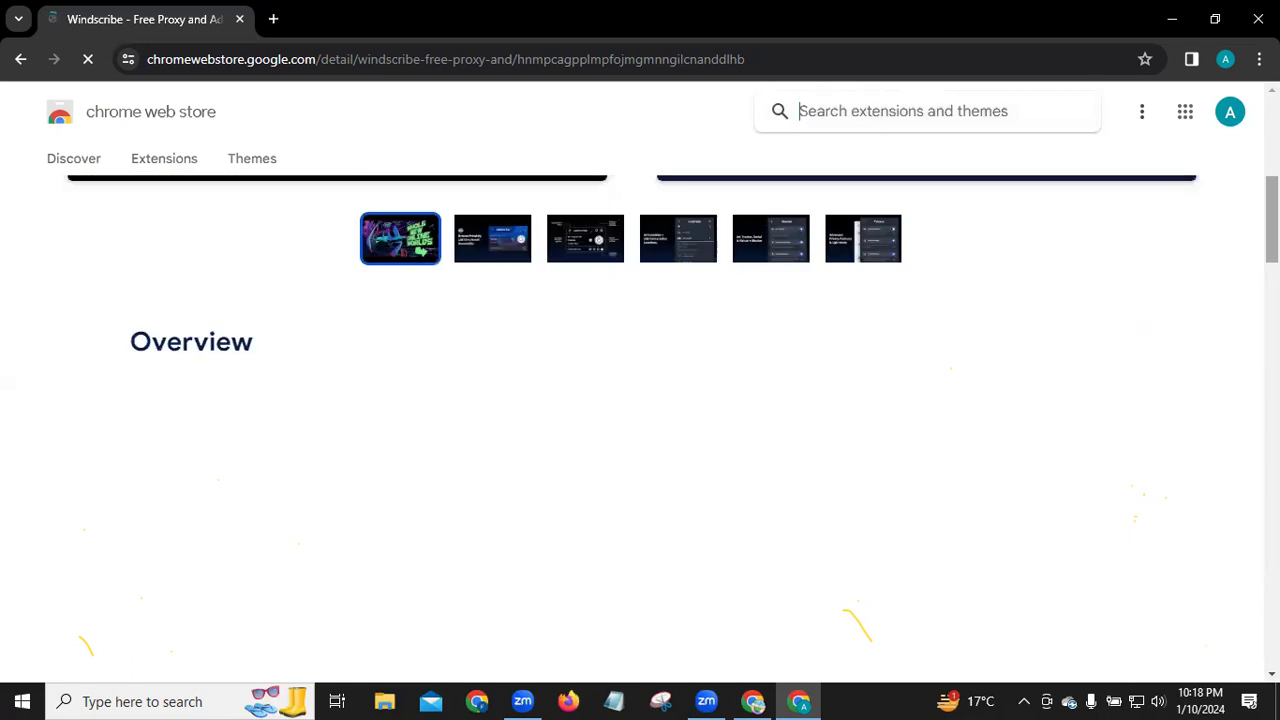
scroll(640, 400, "up", 4)
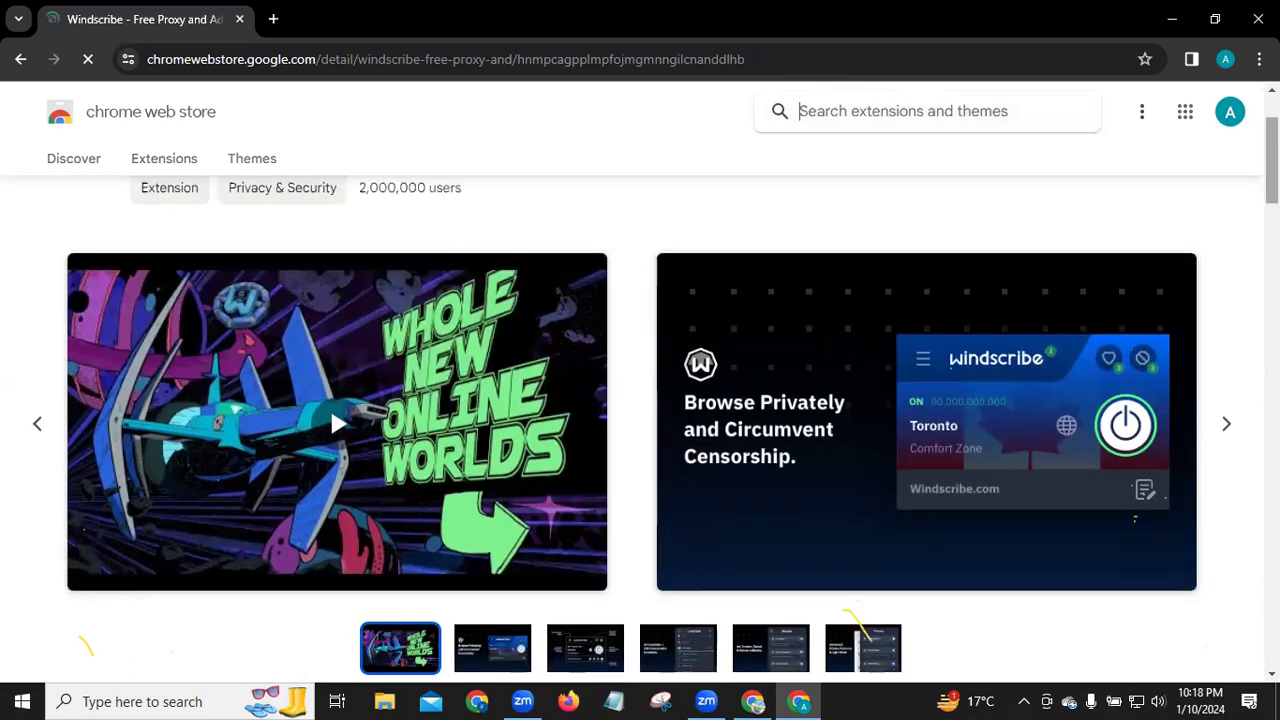
scroll(640, 420, "up", 2)
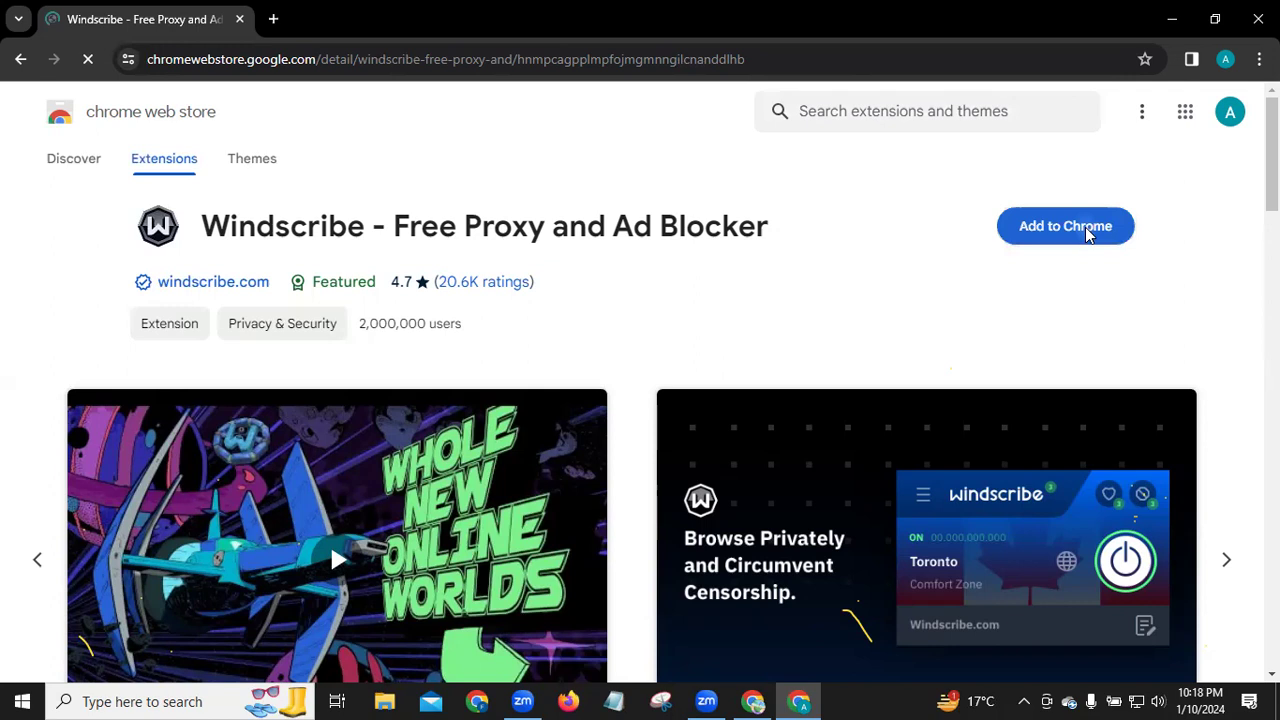
Step: Add the Windscribe extension to Chrome, confirming the permission prompt
left_click(1057, 228)
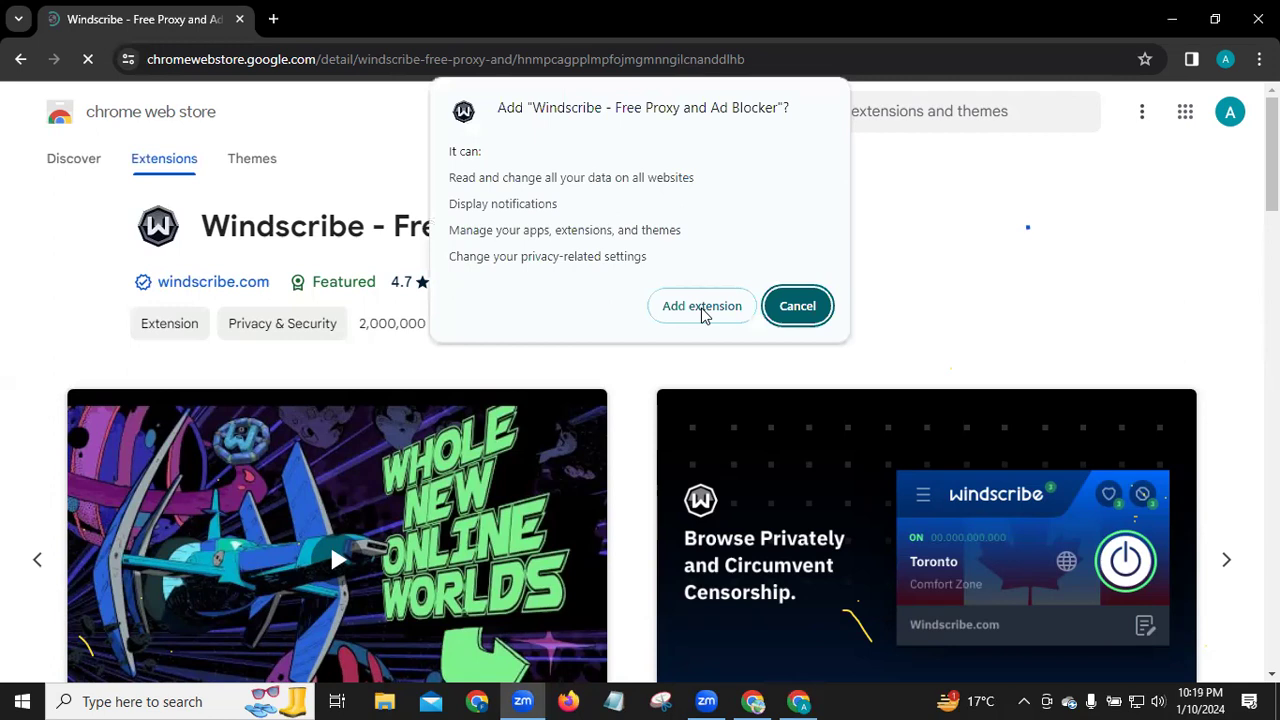
left_click(703, 308)
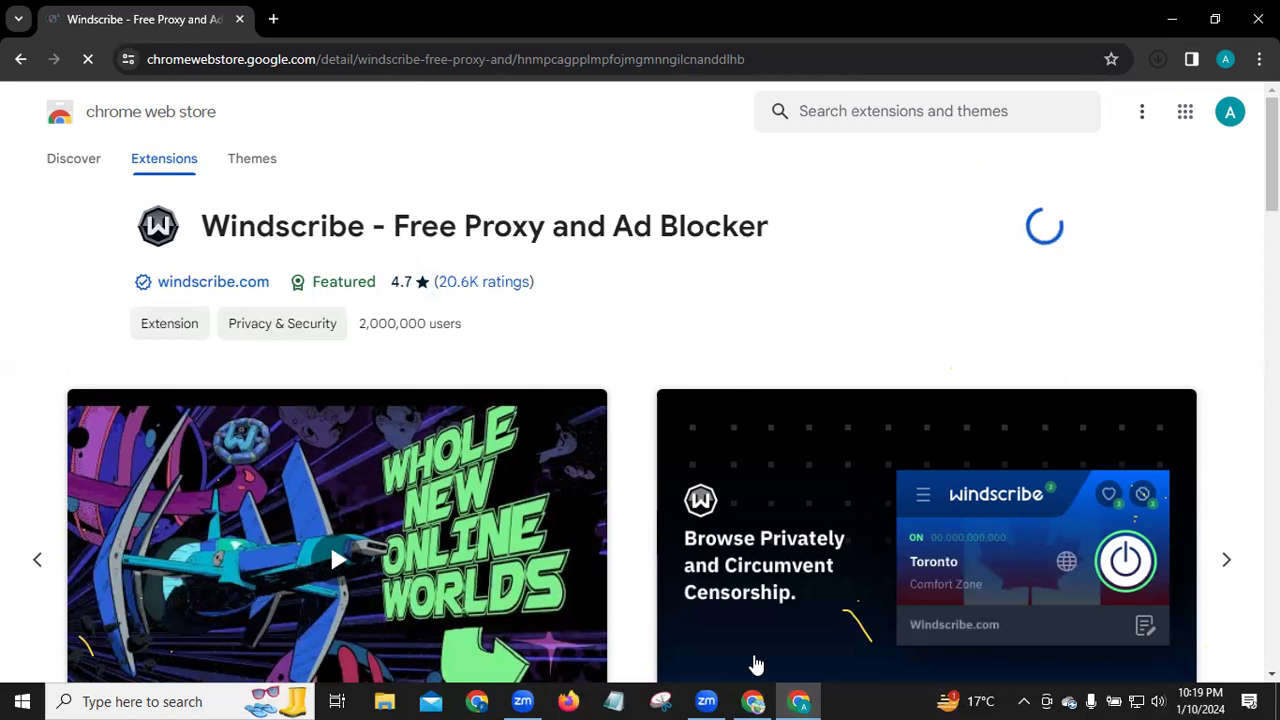
Step: Check the other window's Canva tab, then list the saved bookmarks in a new tab
key("alt+Tab")
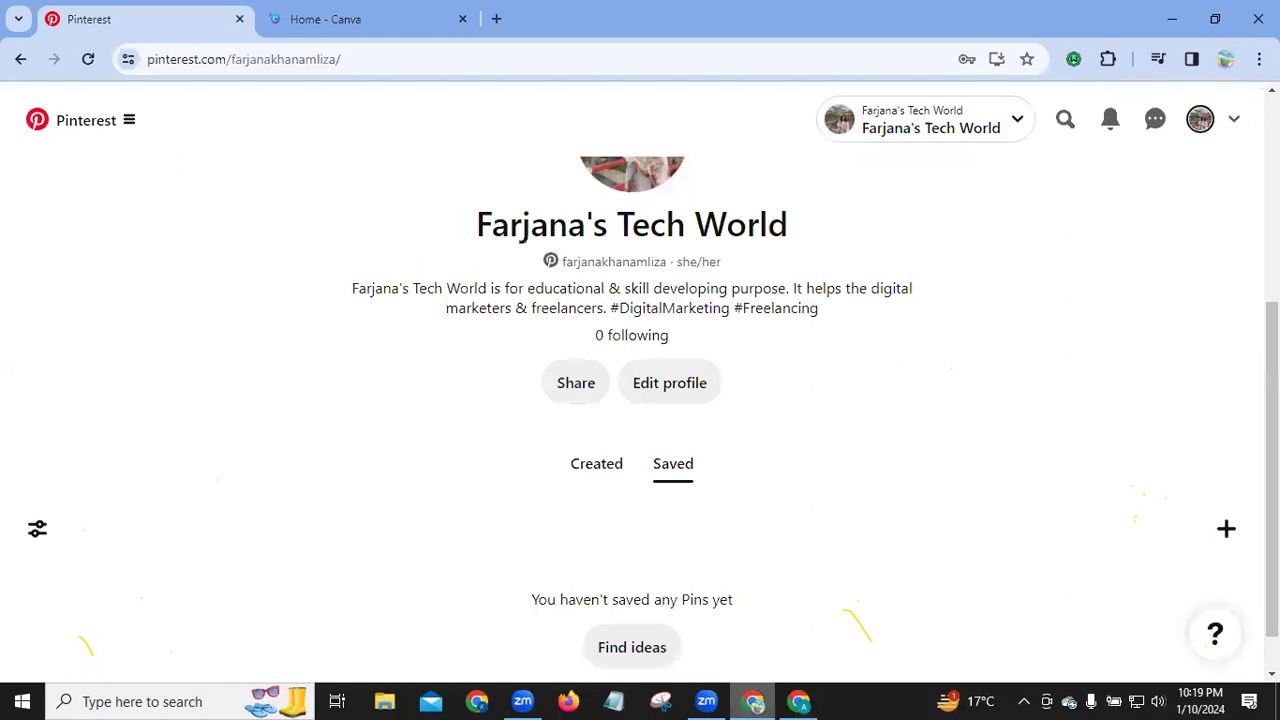
key("ctrl+Tab")
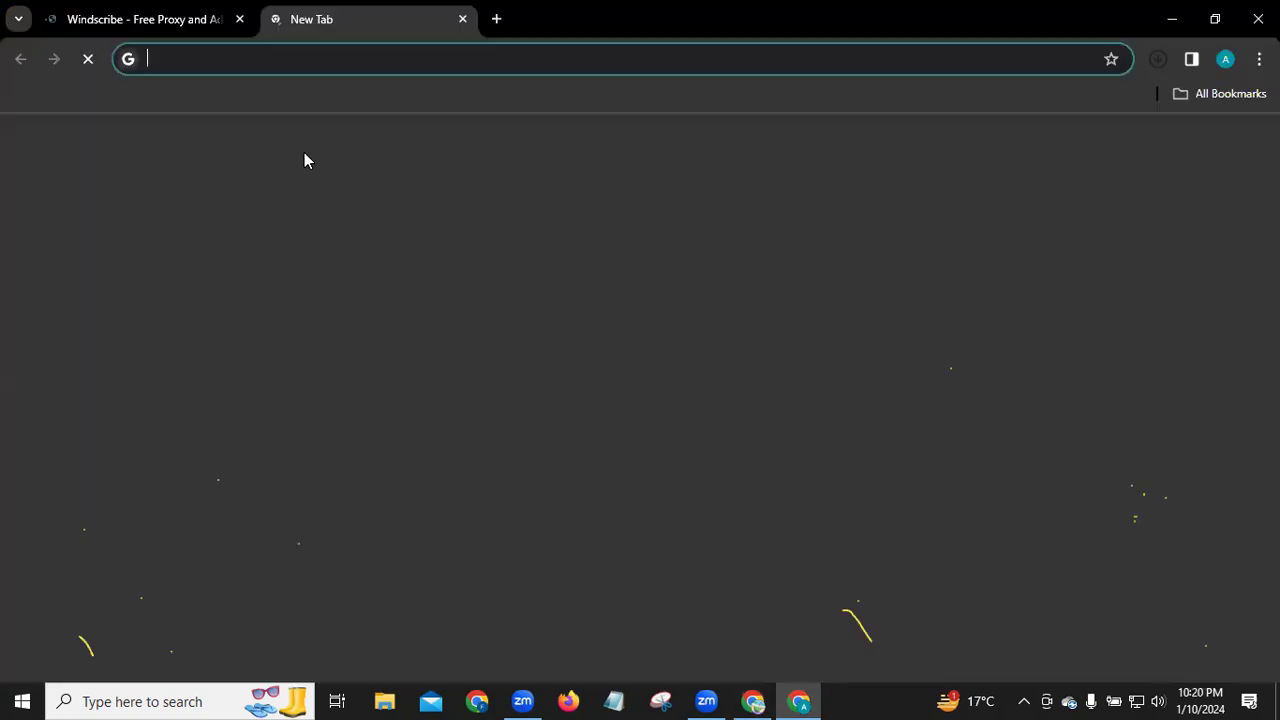
left_click(1207, 95)
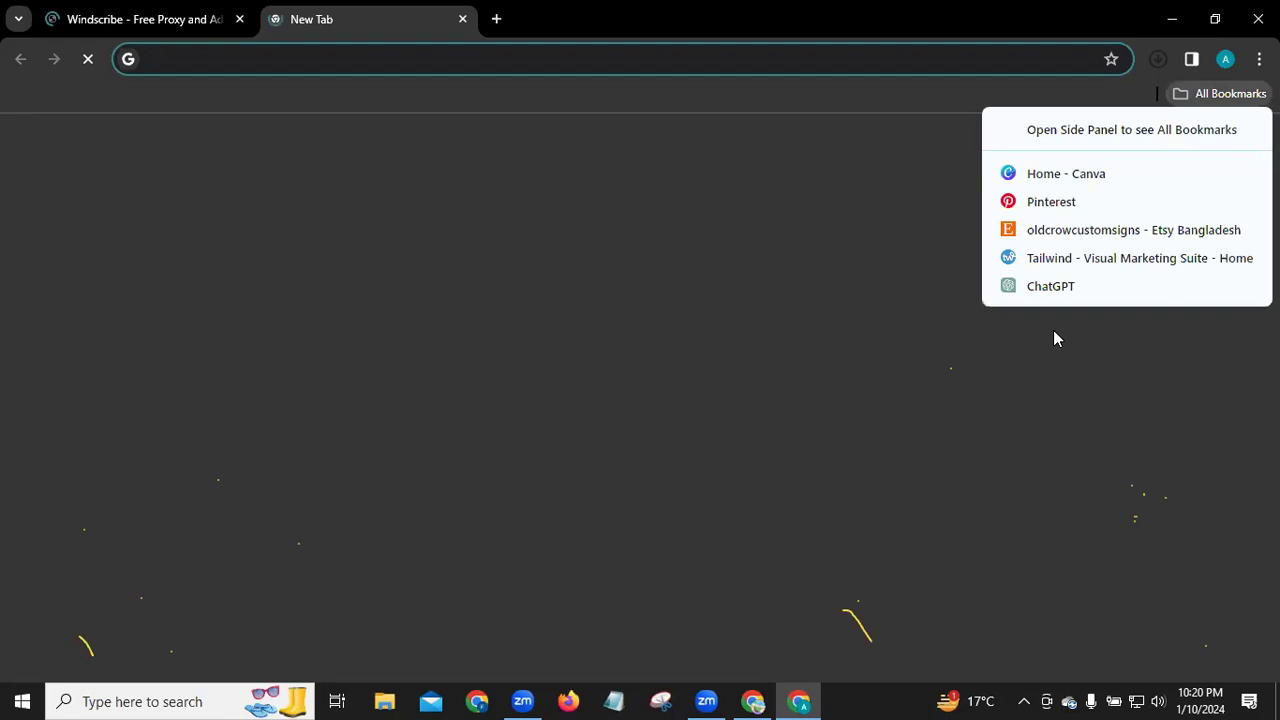
Step: Switch back to the Windscribe Chrome Web Store tab
key("ctrl+shift+Tab")
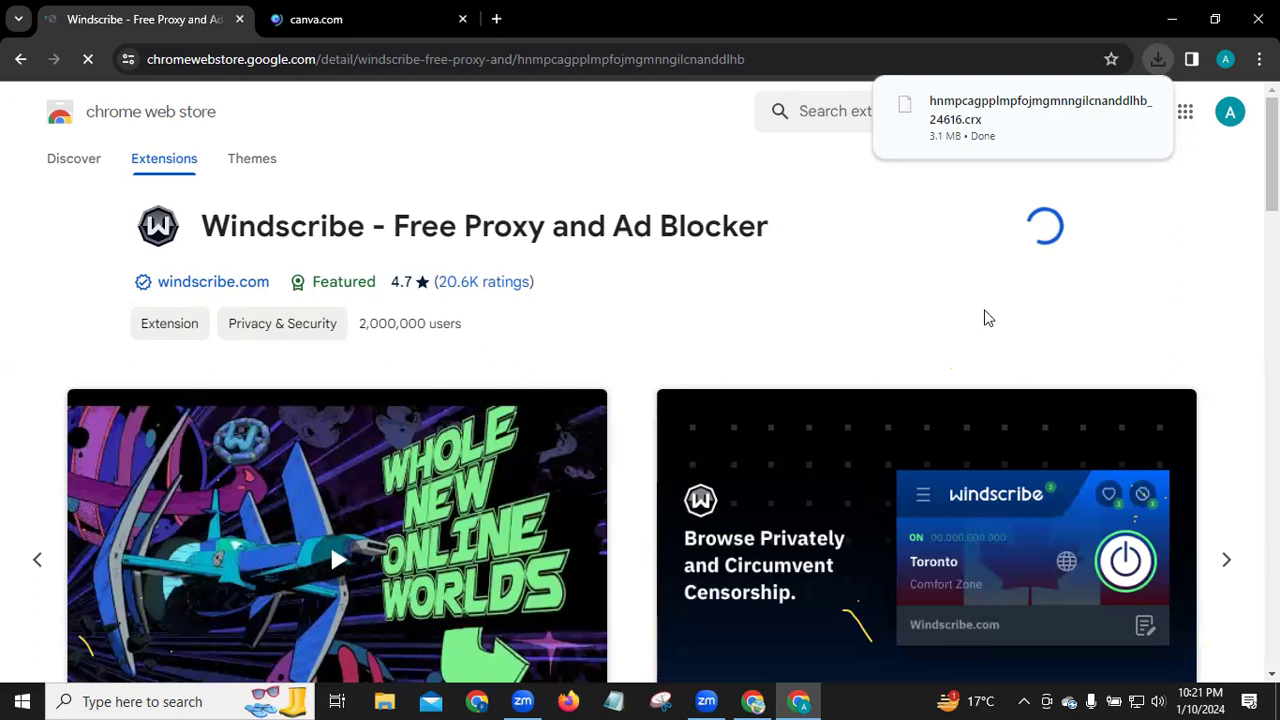
key("ctrl+Tab")
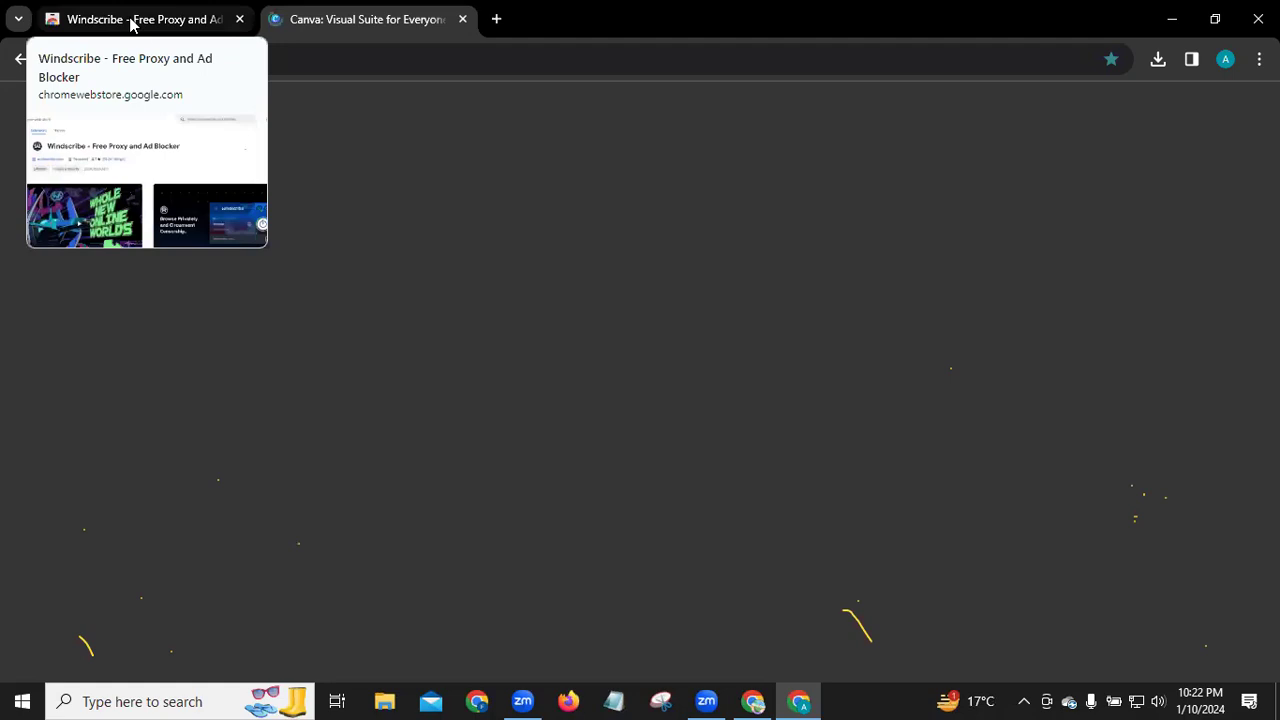
left_click(130, 24)
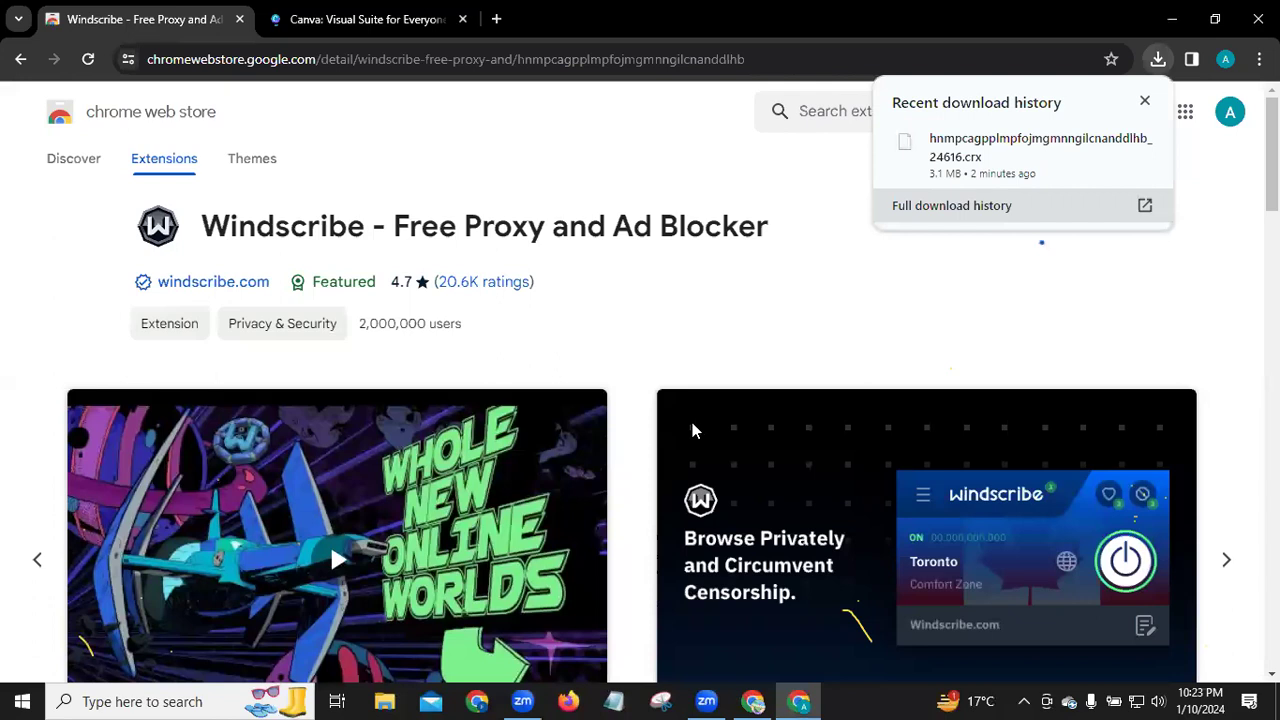
Step: Move between the Canva tab, the Pinterest window and the Windscribe store page during installation, ending on Canva
key("ctrl+Tab")
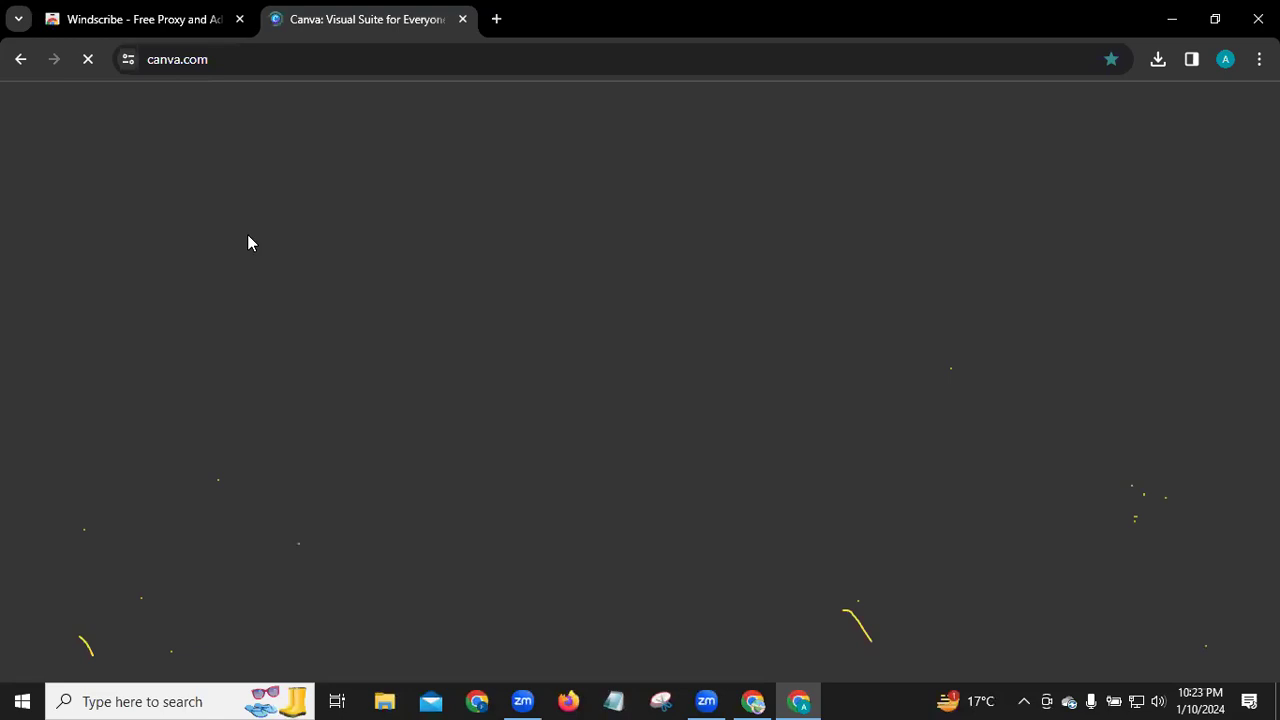
key("alt+Tab")
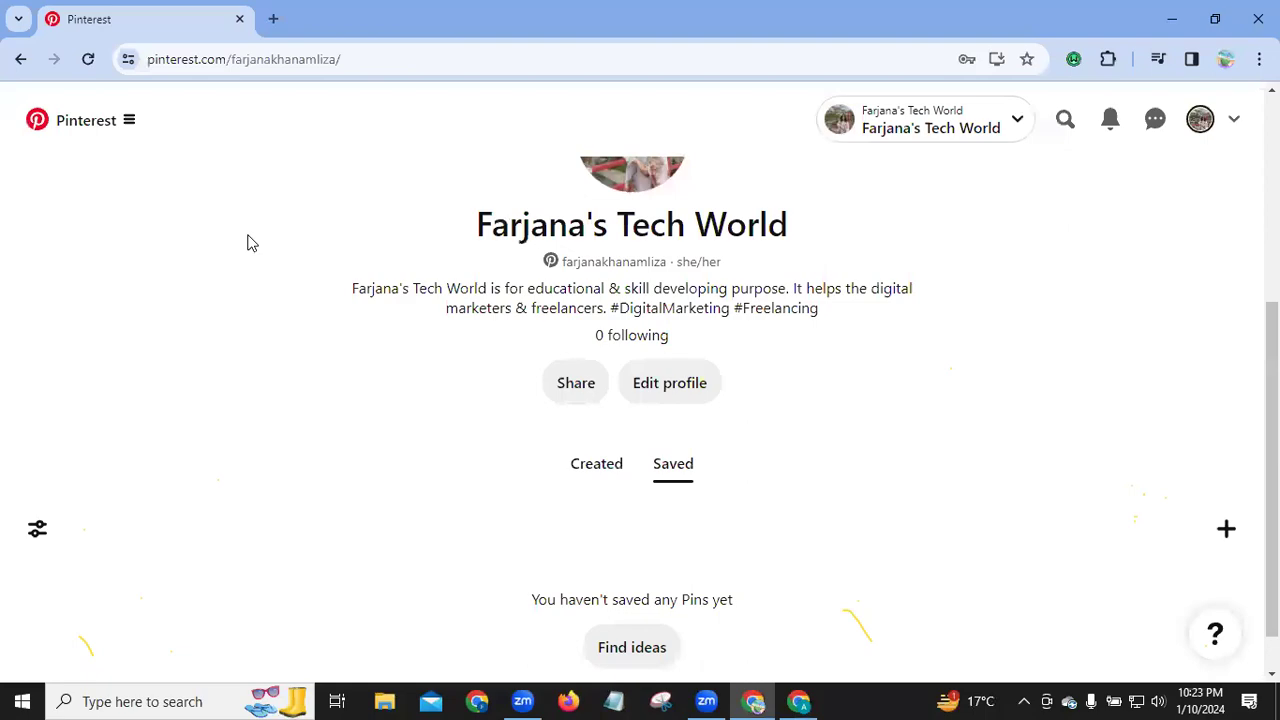
key("alt+Tab")
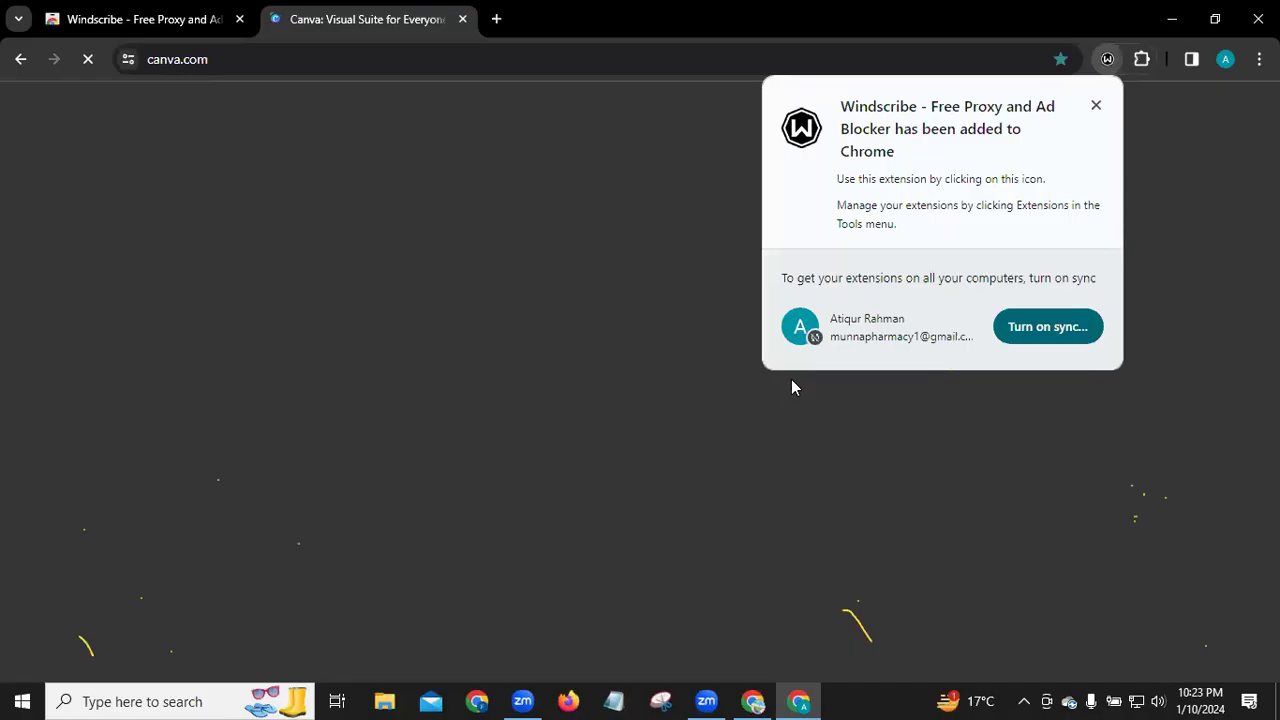
key("ctrl+shift+Tab")
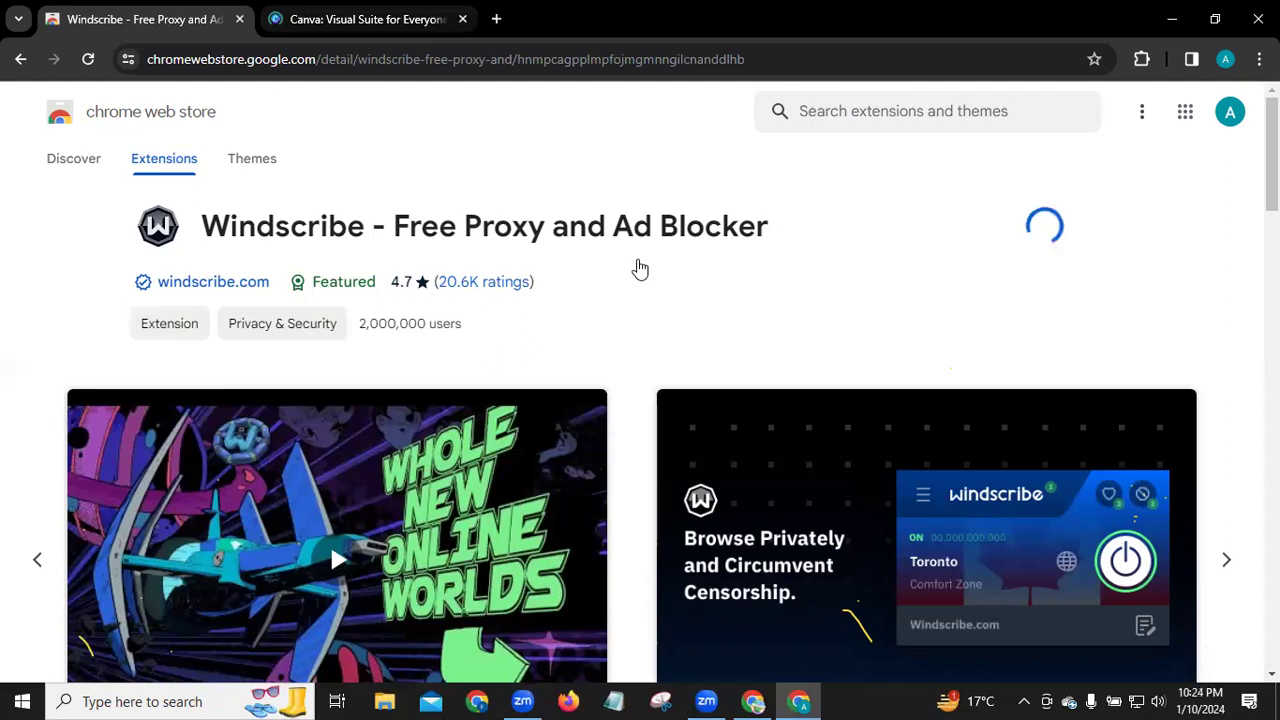
key("ctrl+Tab")
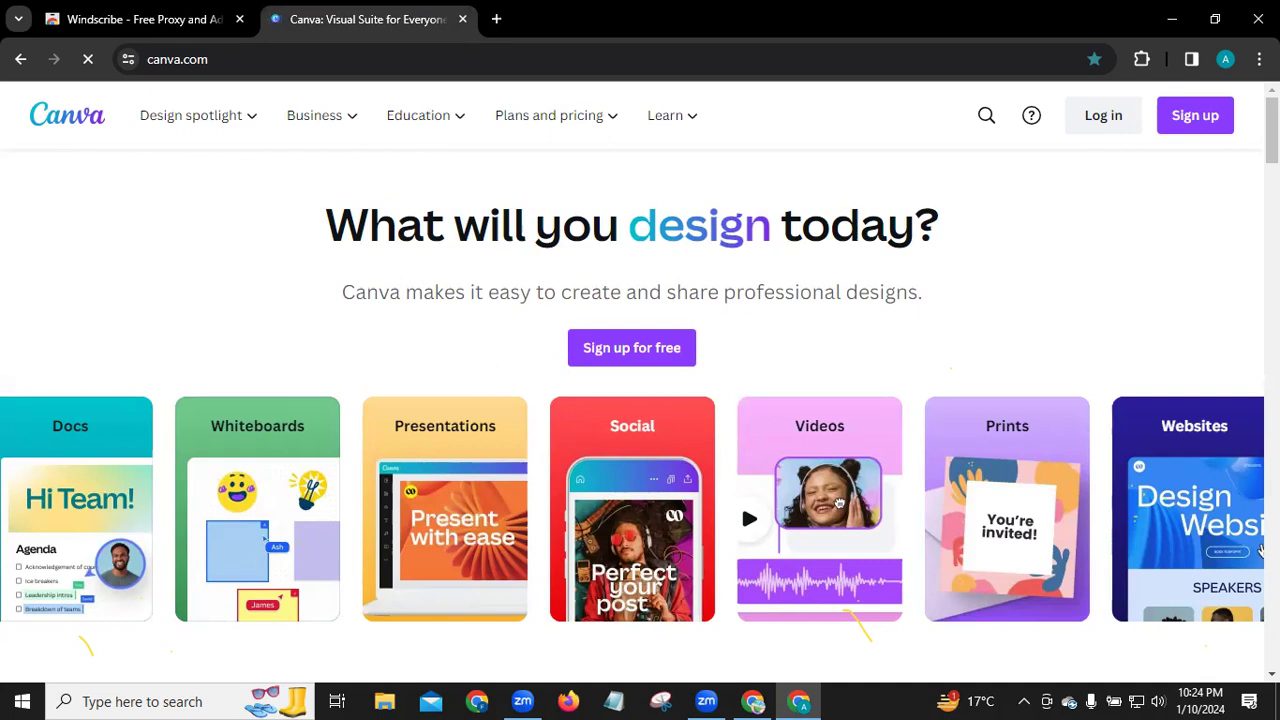
Step: Scroll the Canva homepage down and back up, then return to the Windscribe store tab
scroll(640, 400, "down", 3)
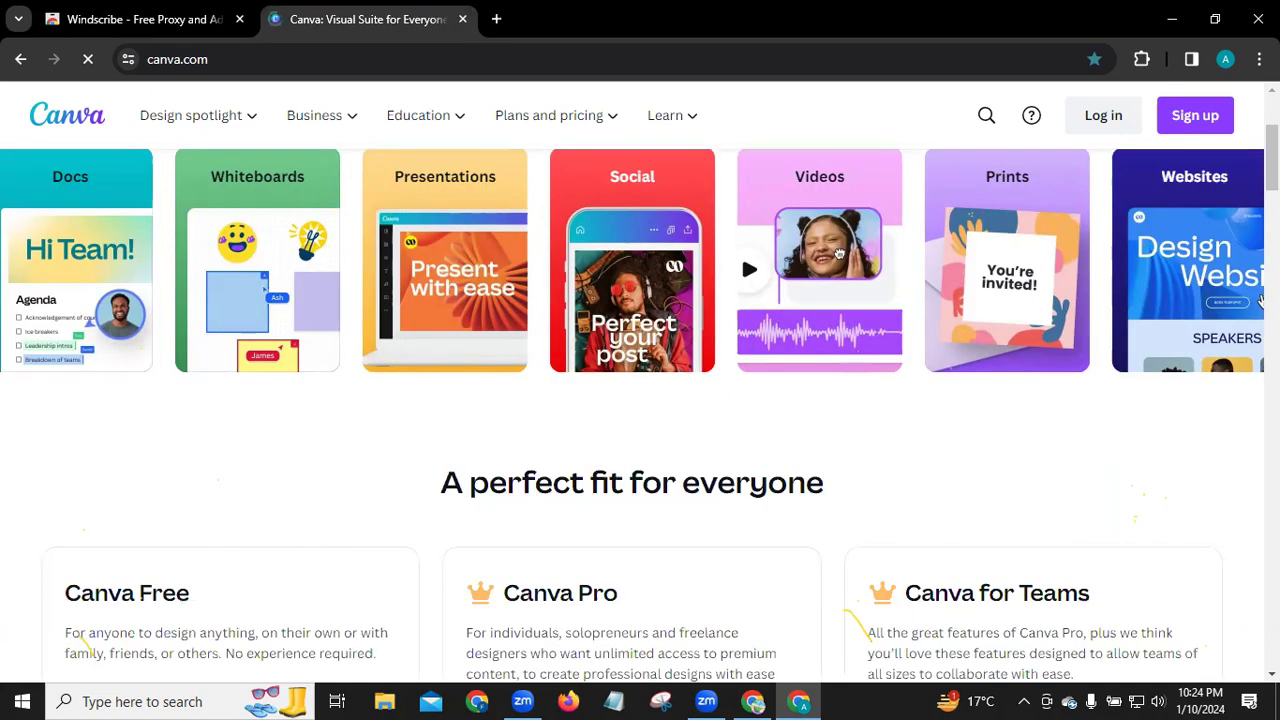
scroll(1106, 120, "up", 1)
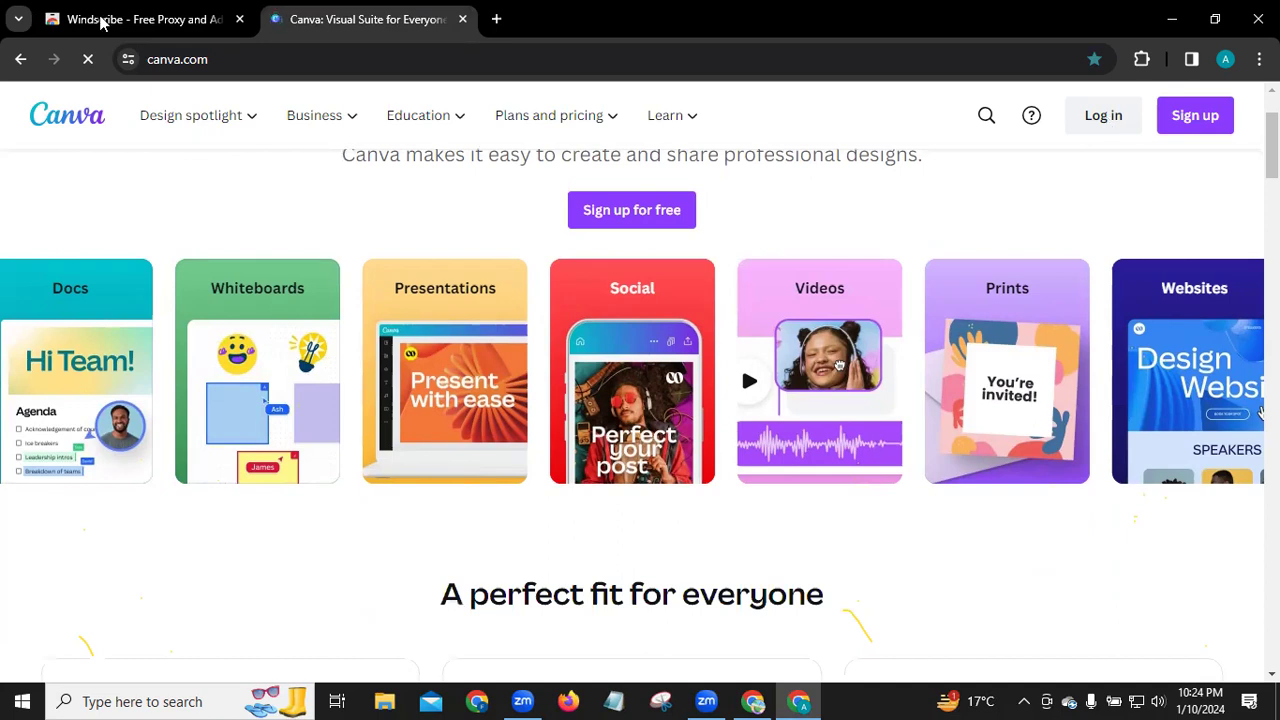
key("ctrl+Tab")
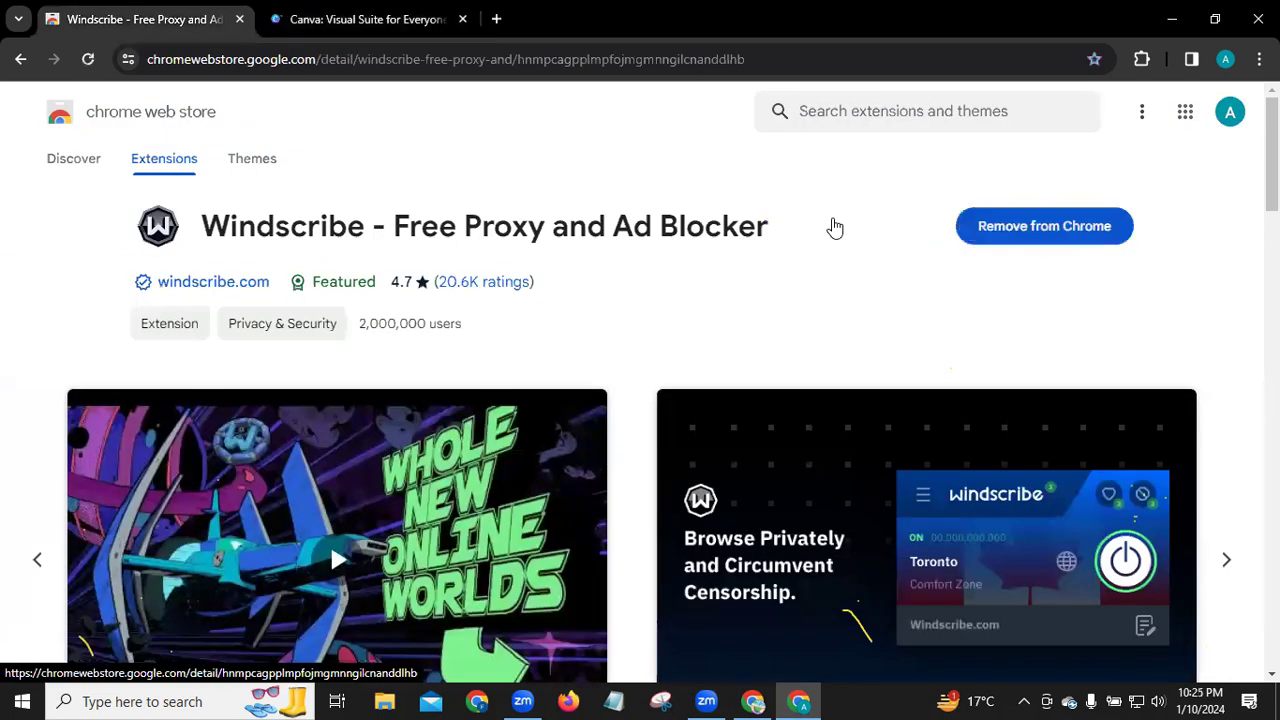
Step: Pin Windscribe from the Extensions menu and close its Chrome Web Store tab
left_click(1141, 59)
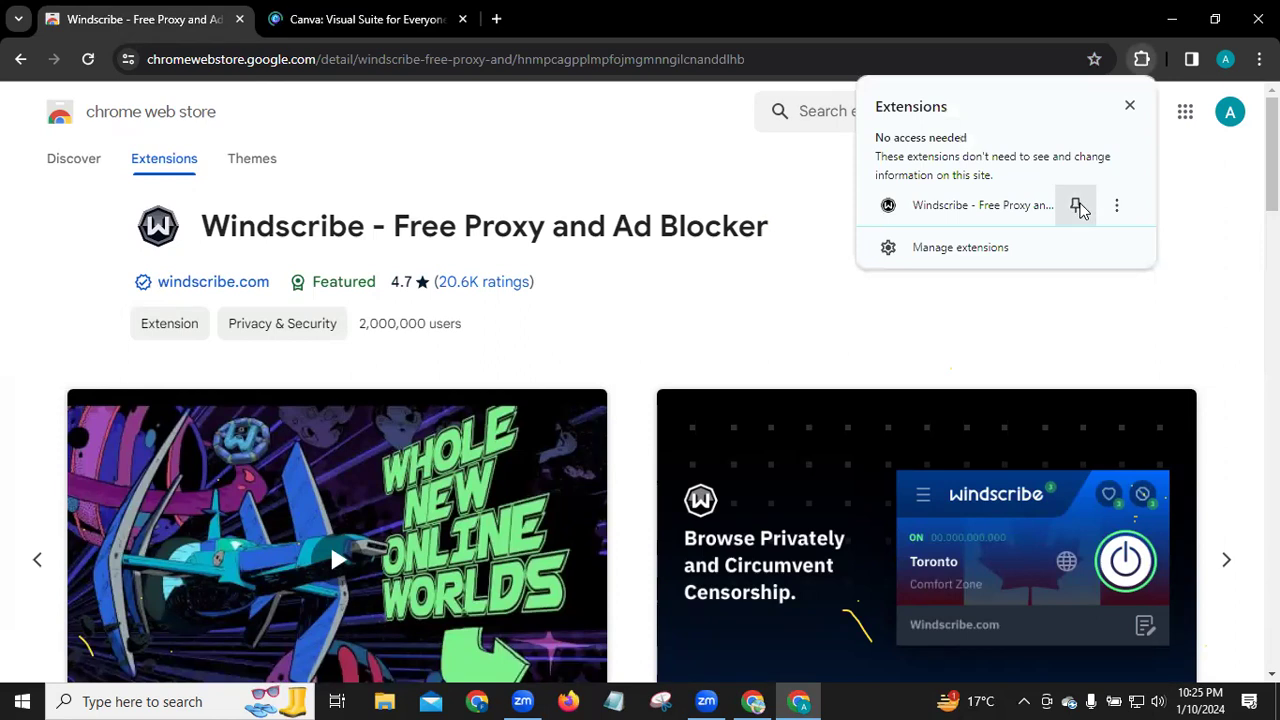
left_click(1077, 207)
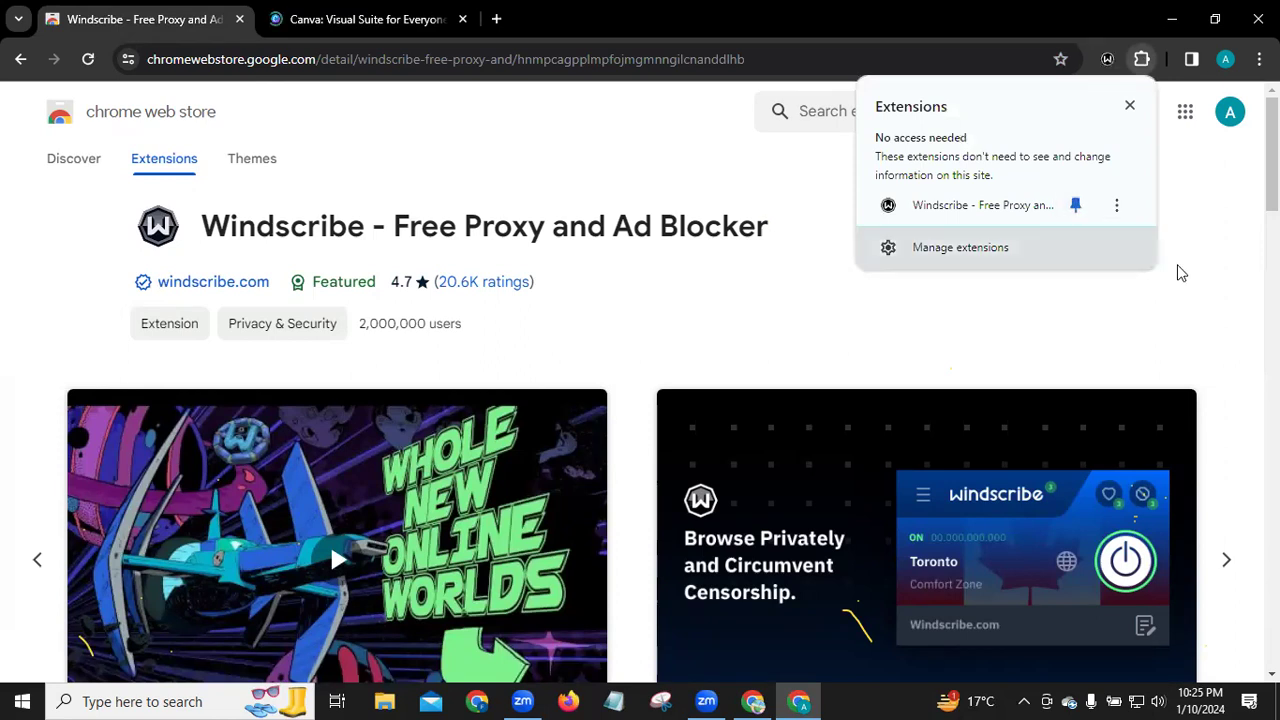
left_click(237, 20)
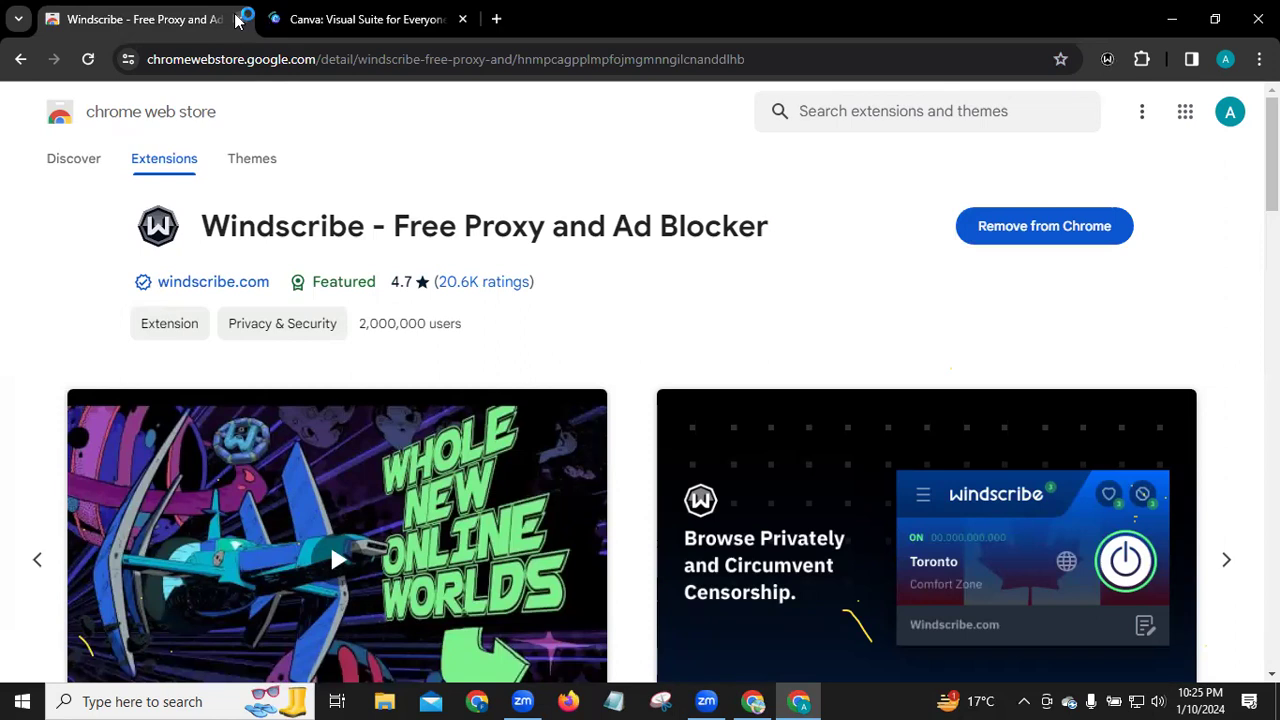
left_click(237, 20)
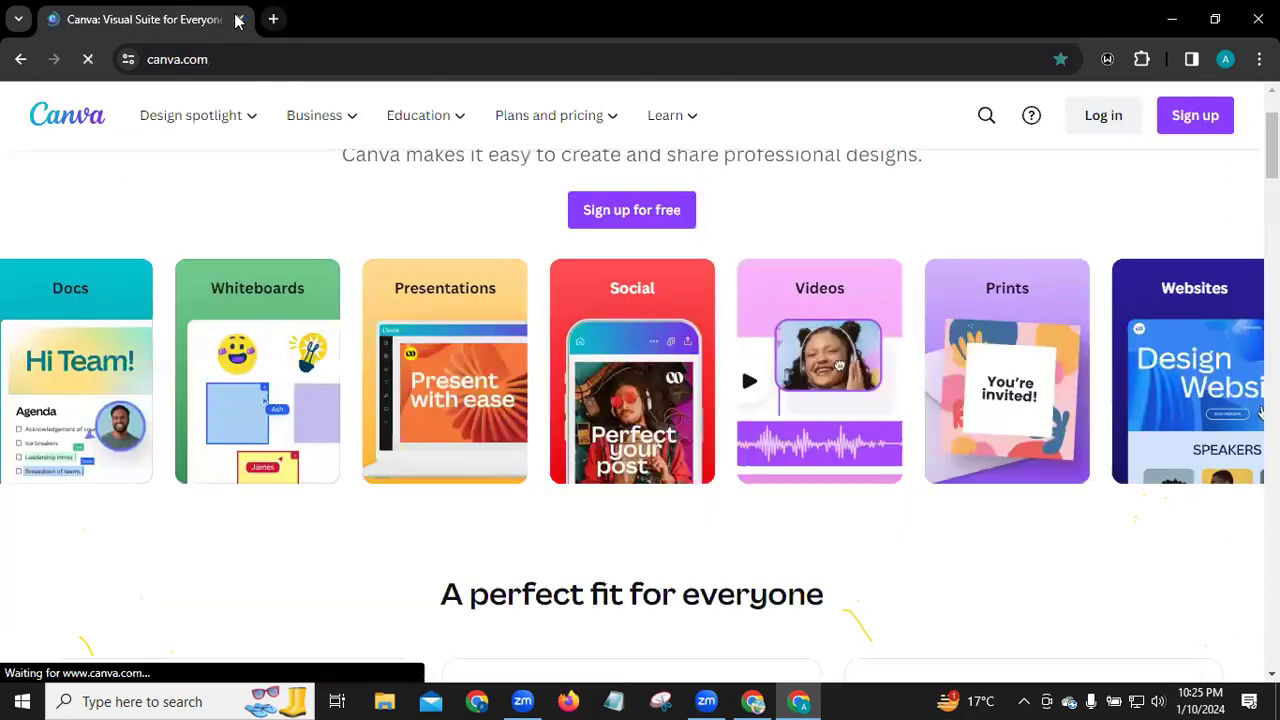